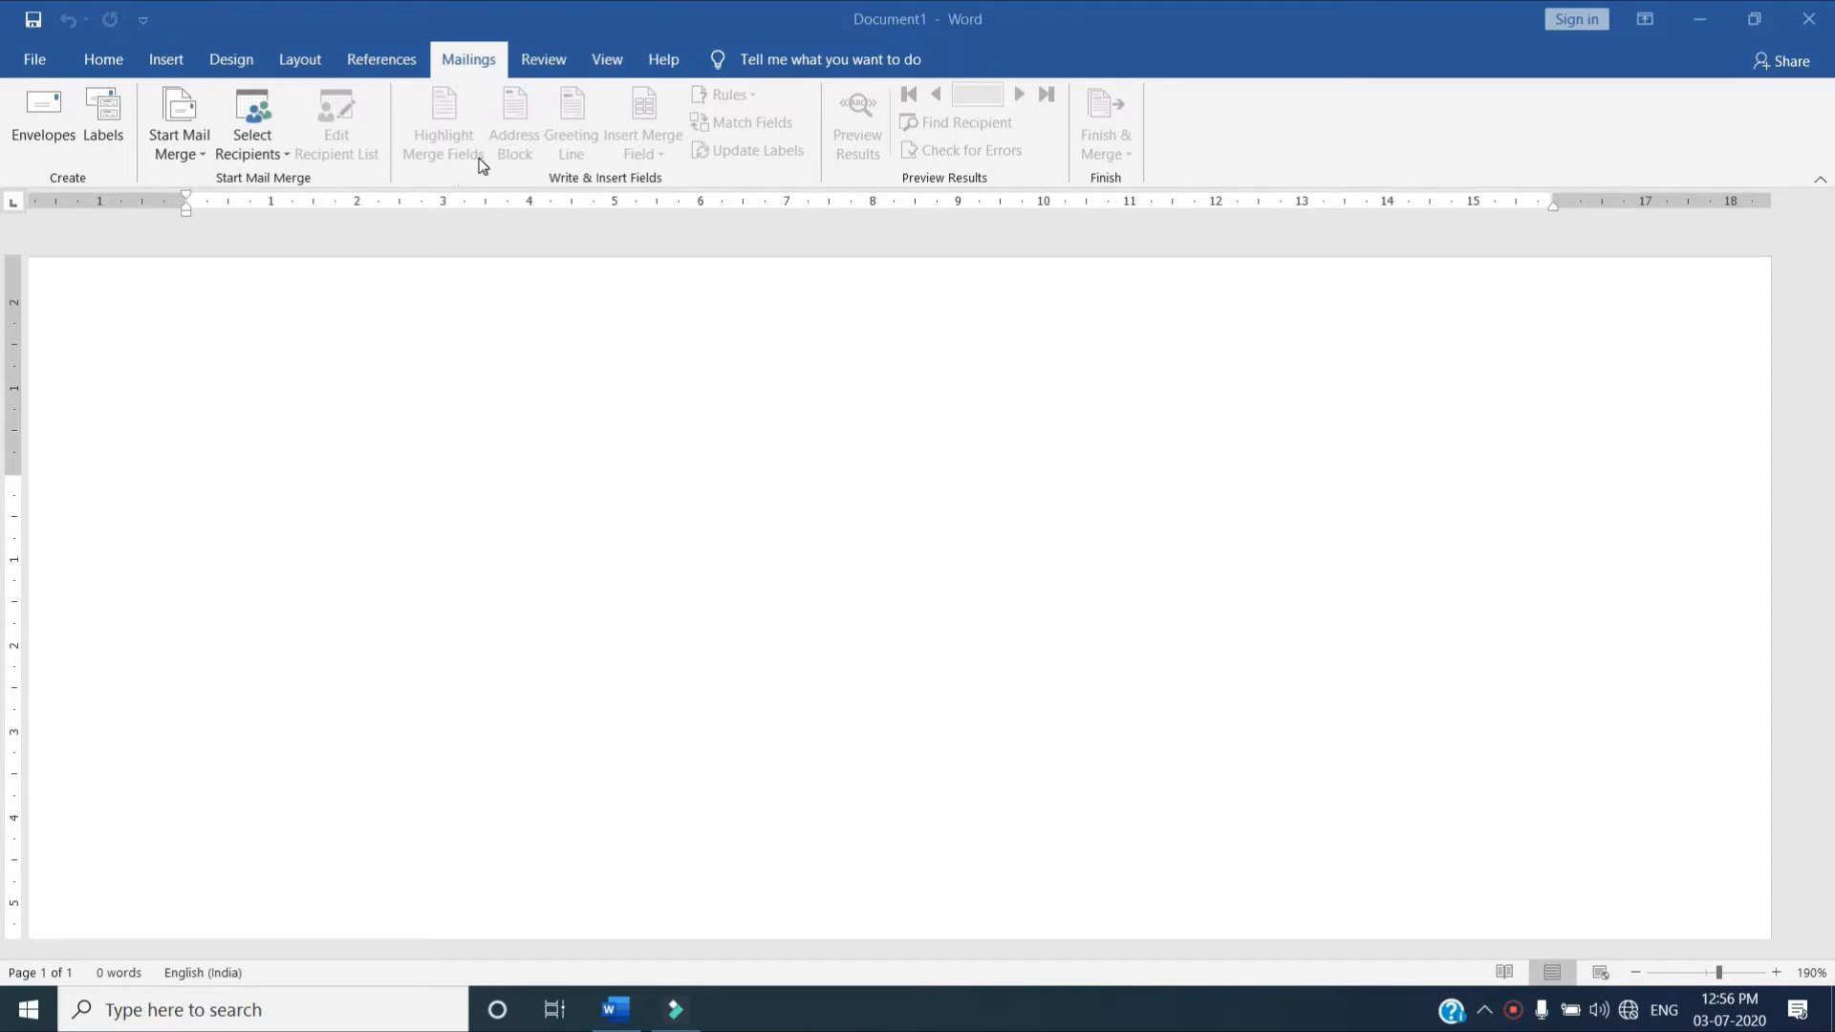
Start the Step-by-Step Mail Merge Wizard for the blank document
{"action": "left_click", "coordinate": [460, 59]}
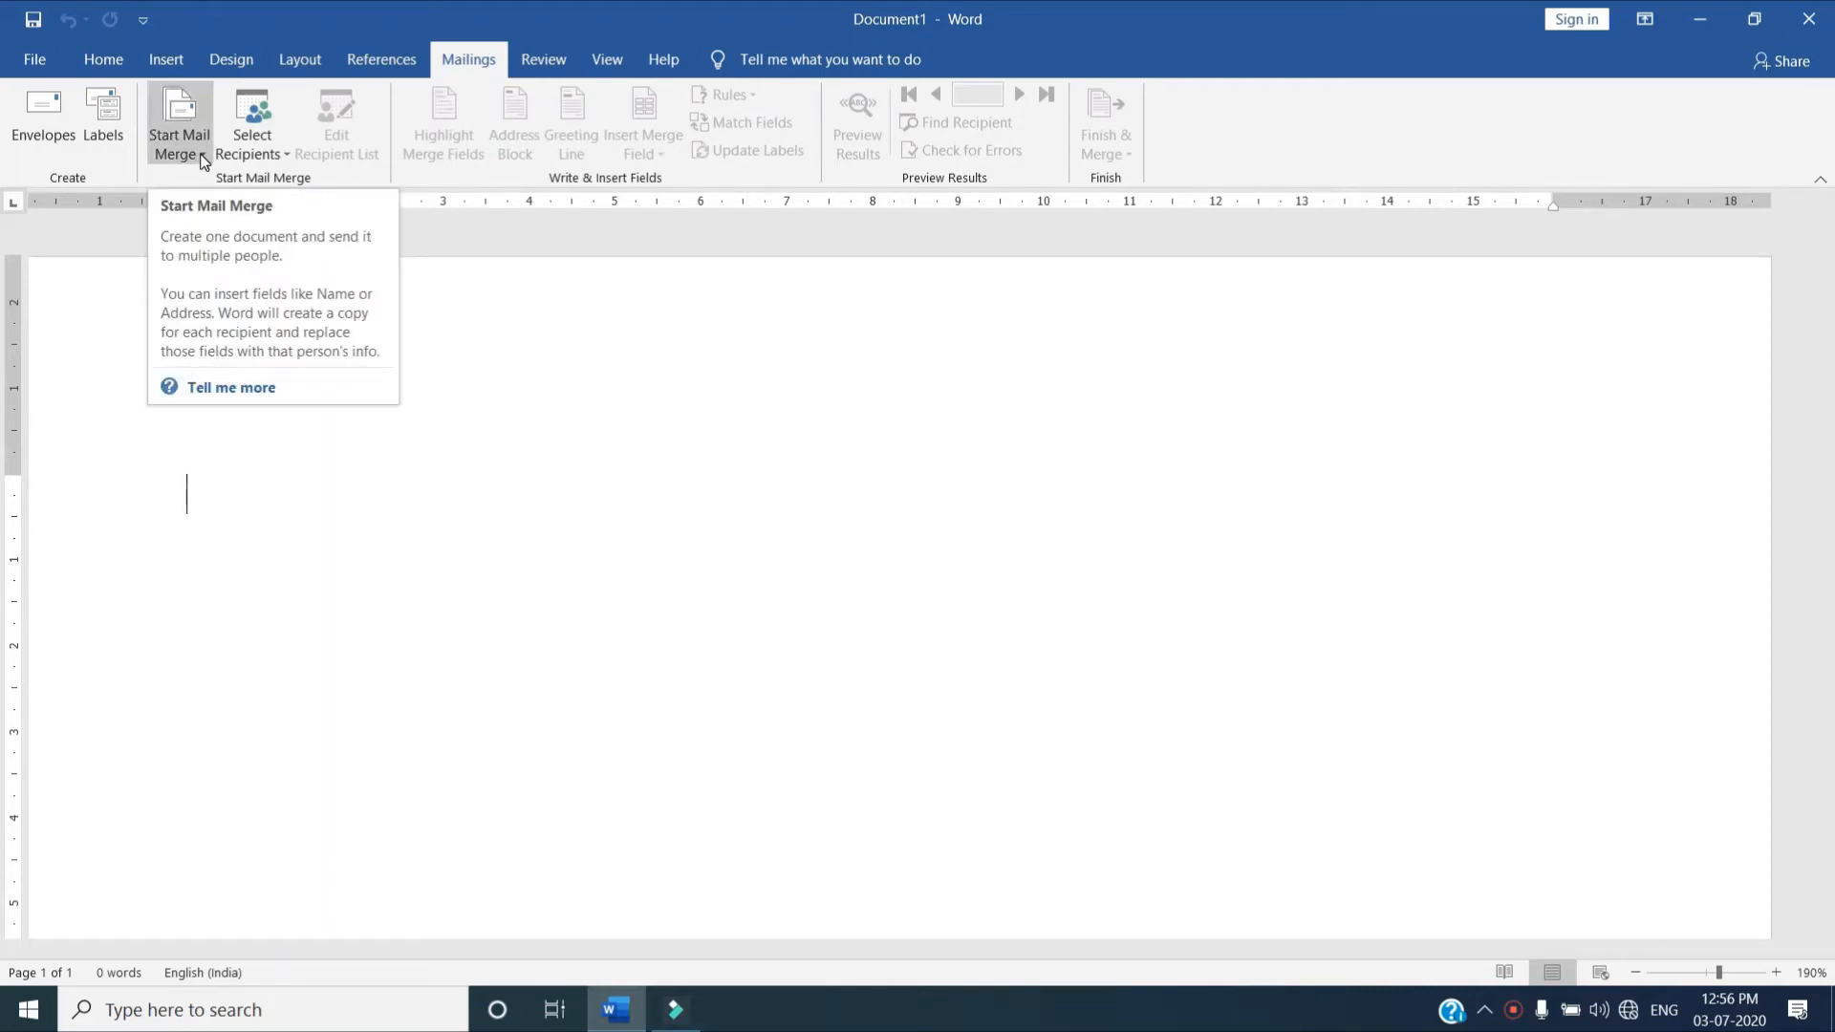
{"action": "left_click", "coordinate": [204, 161]}
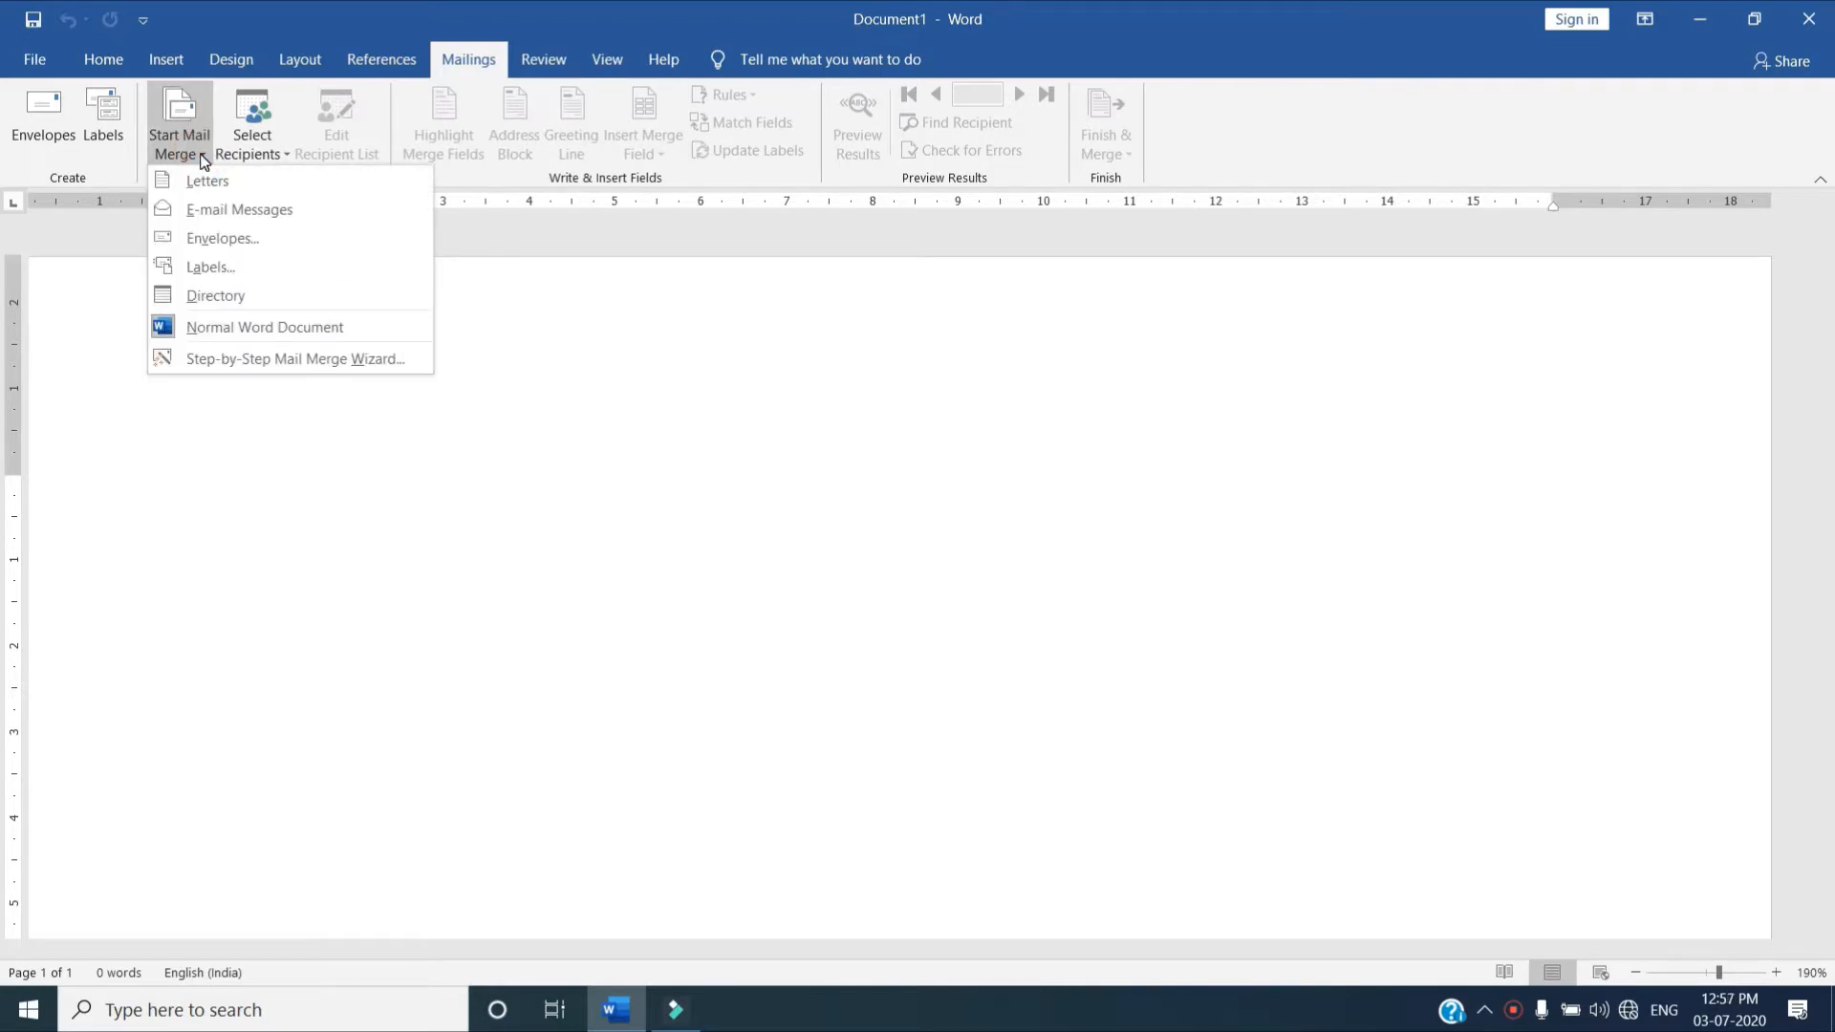
{"action": "left_click", "coordinate": [299, 360]}
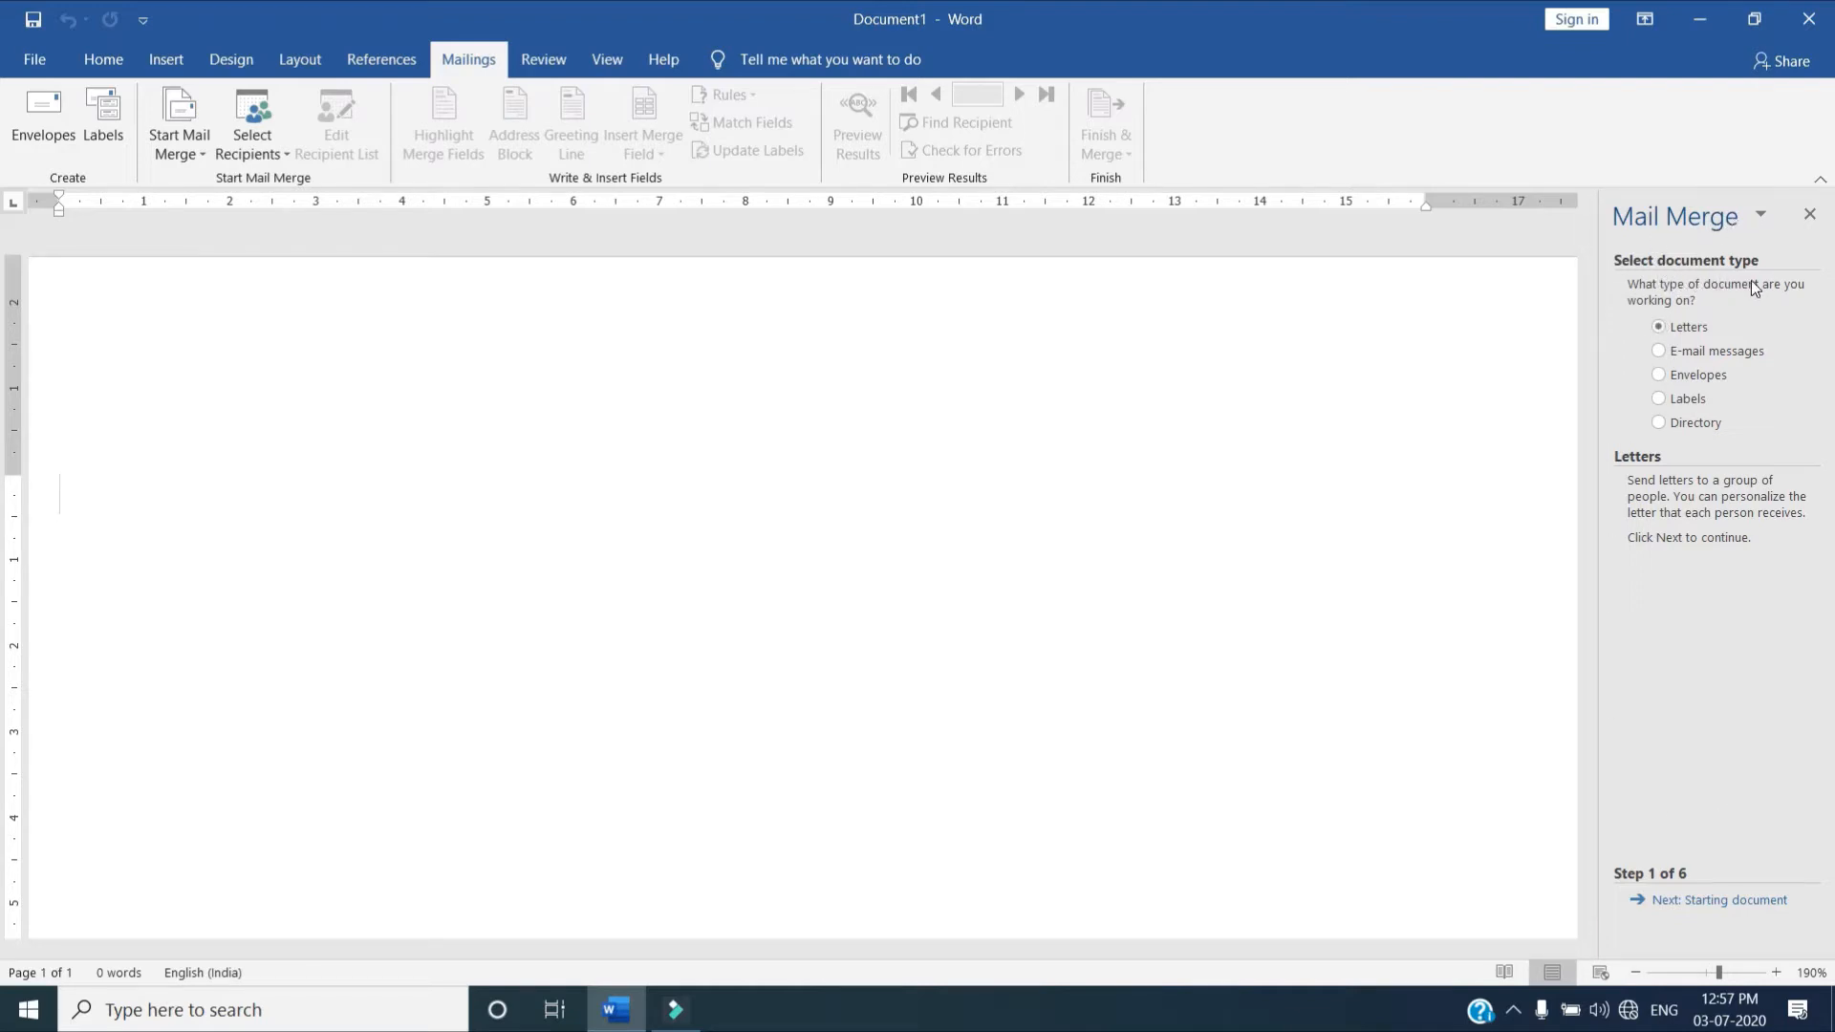
Go through the mail merge document types, settle on Letters, and continue to the starting document stage
{"action": "left_click", "coordinate": [1710, 353]}
{"action": "left_click", "coordinate": [1708, 374]}
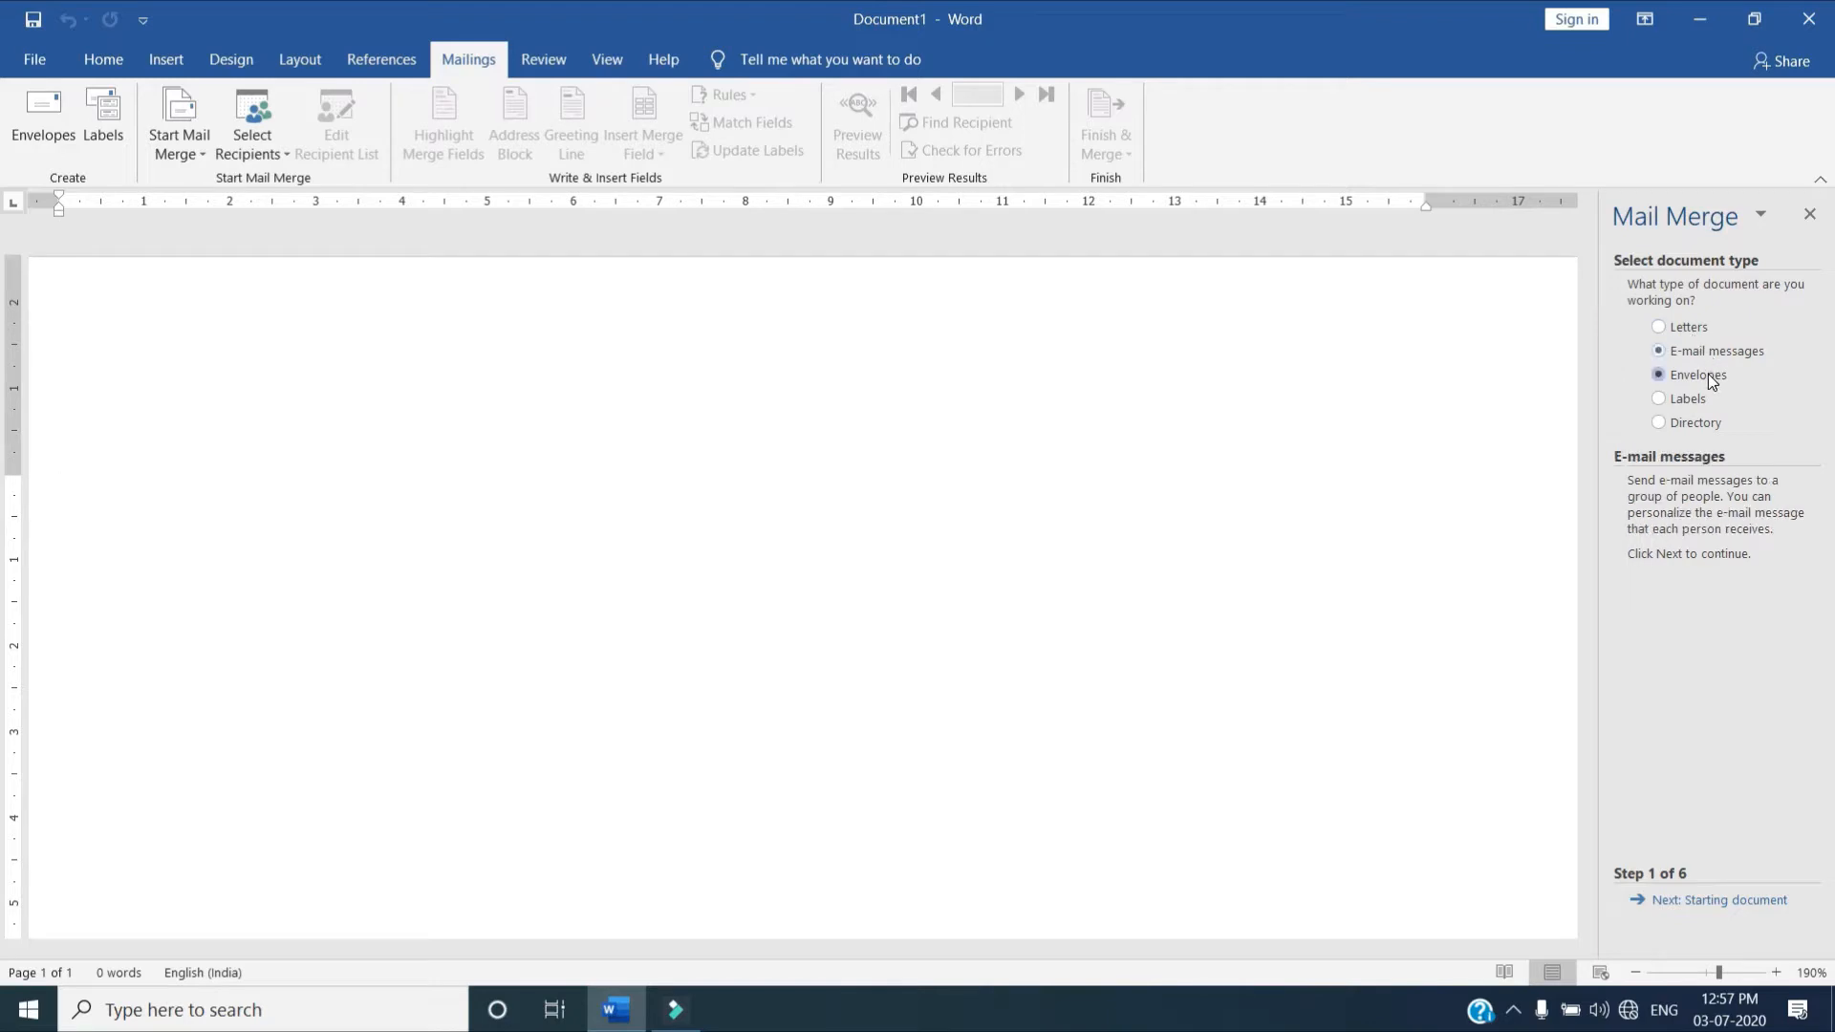
{"action": "left_click", "coordinate": [1699, 398]}
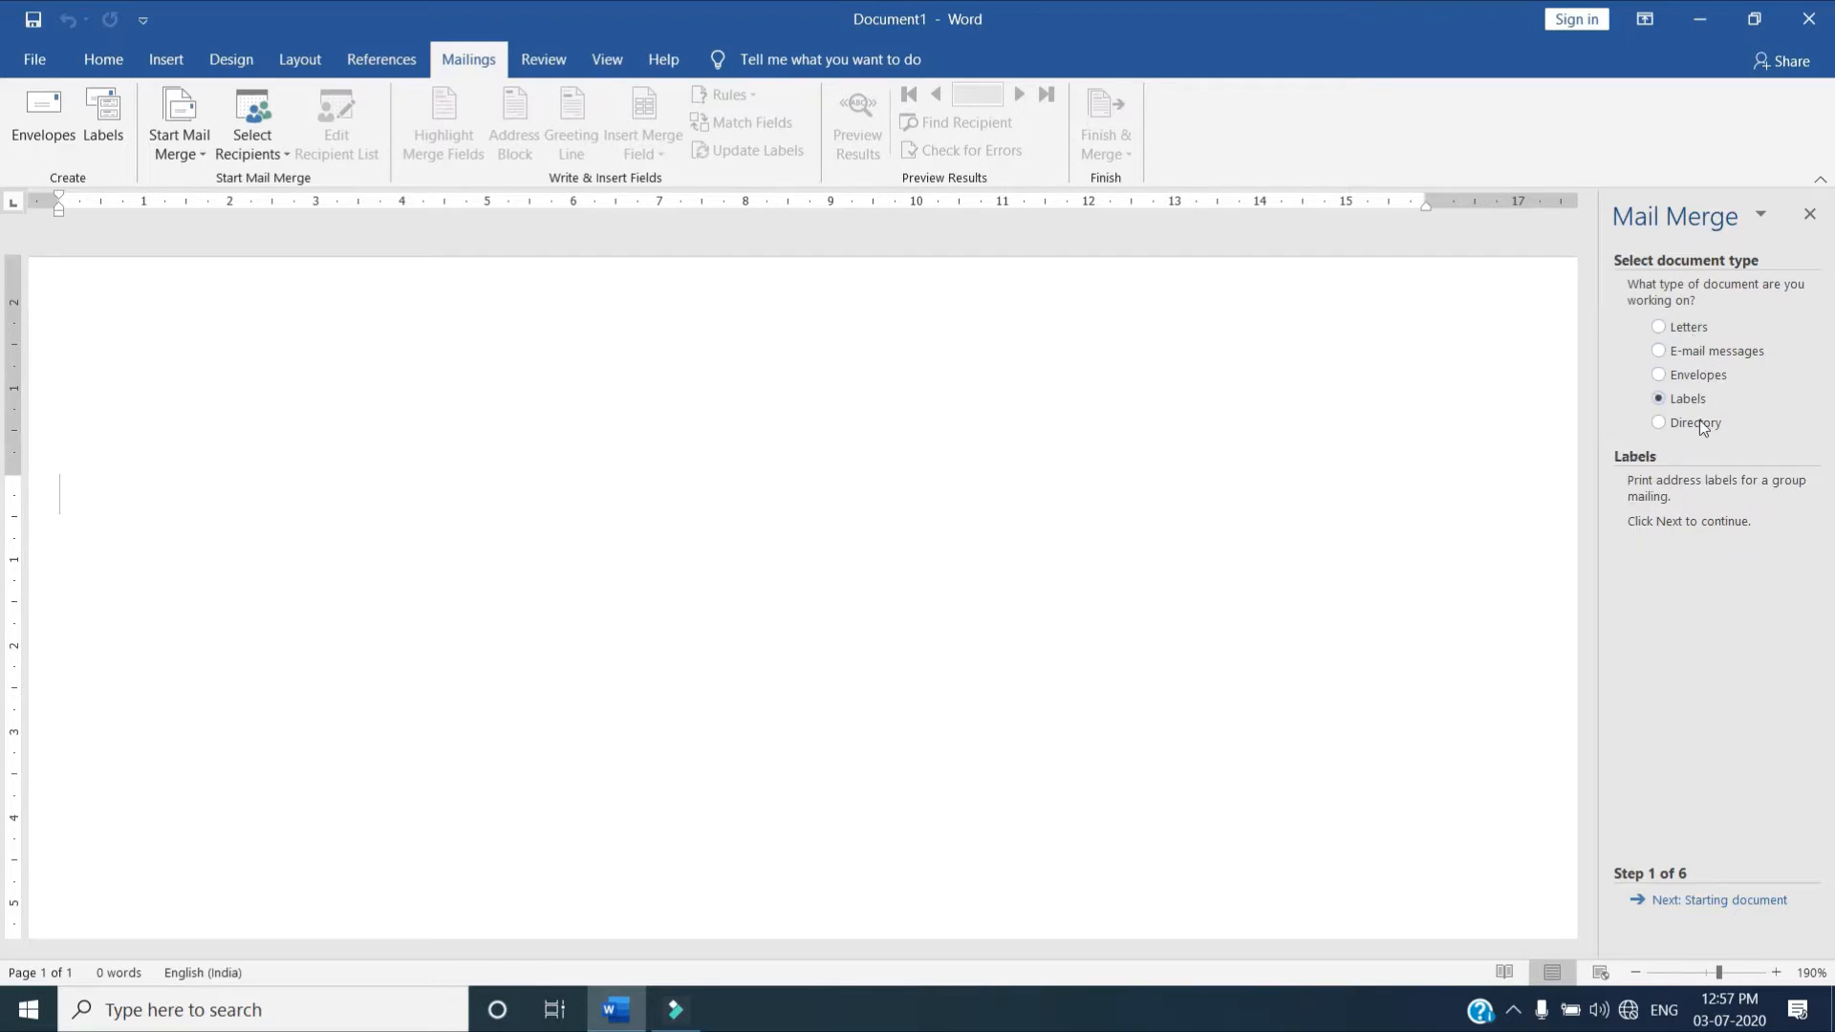
{"action": "left_click", "coordinate": [1695, 420]}
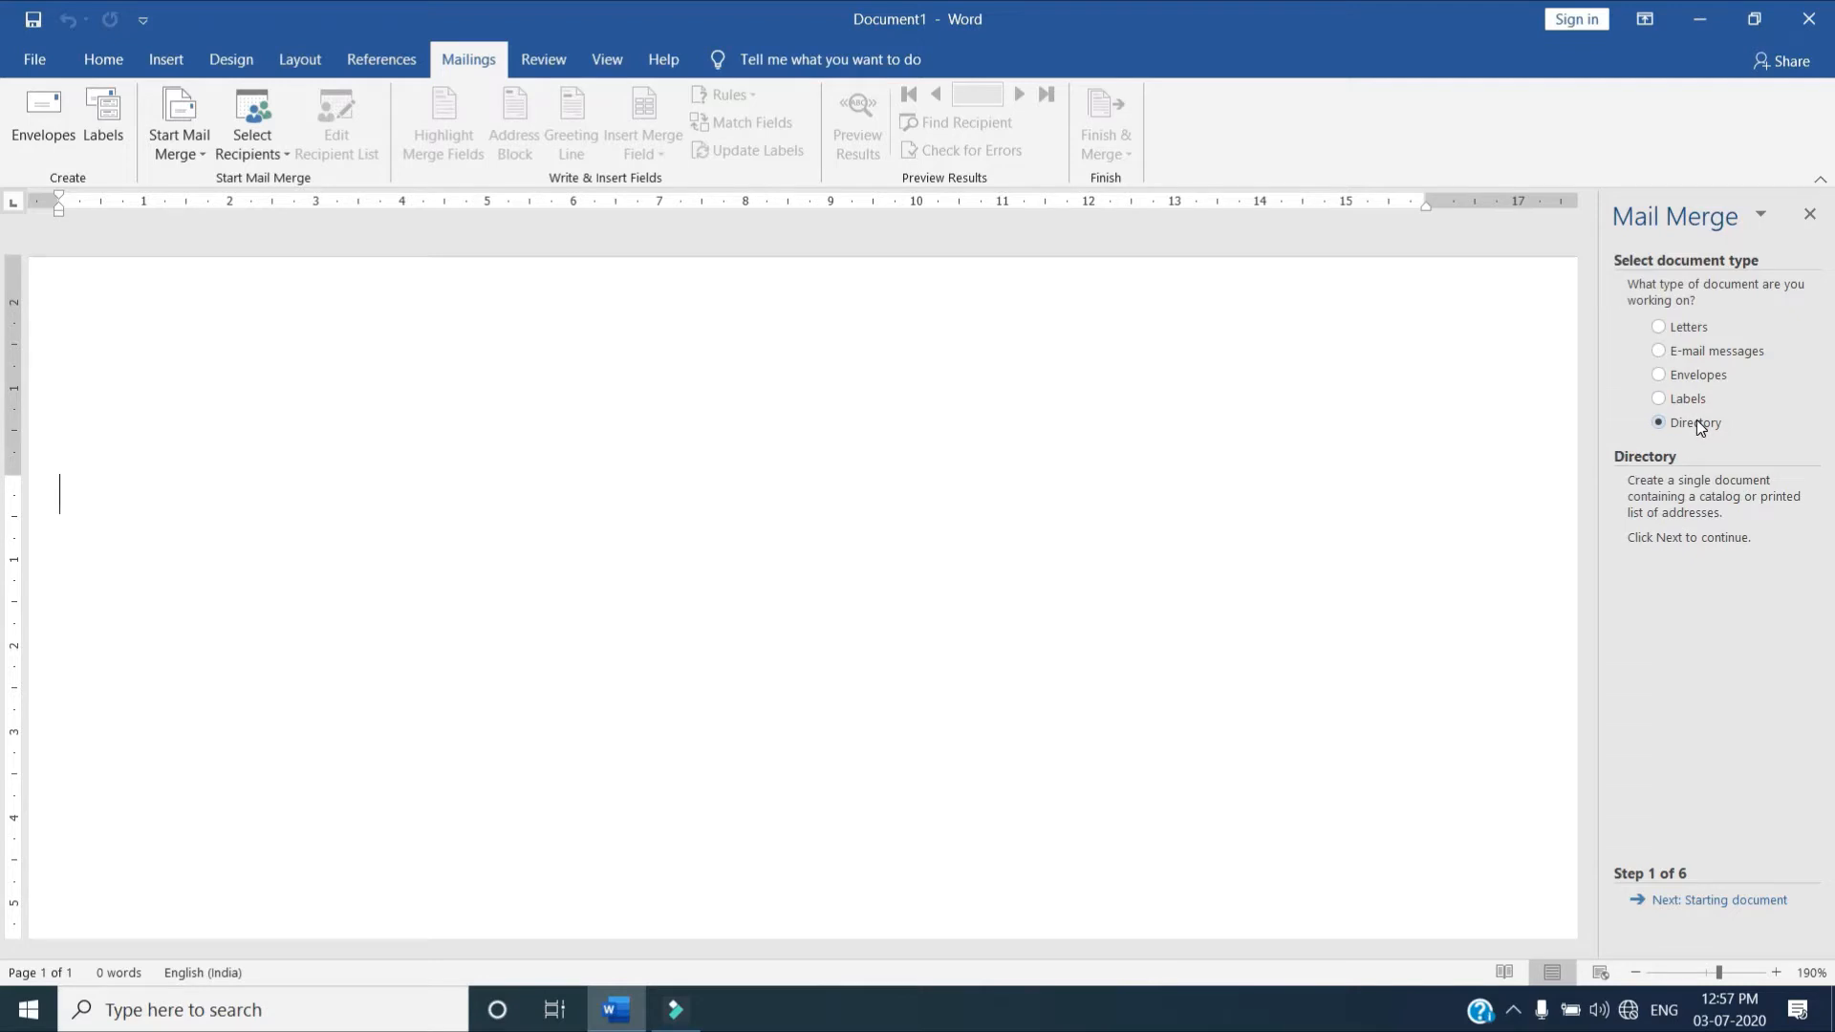
{"action": "left_click", "coordinate": [1684, 331]}
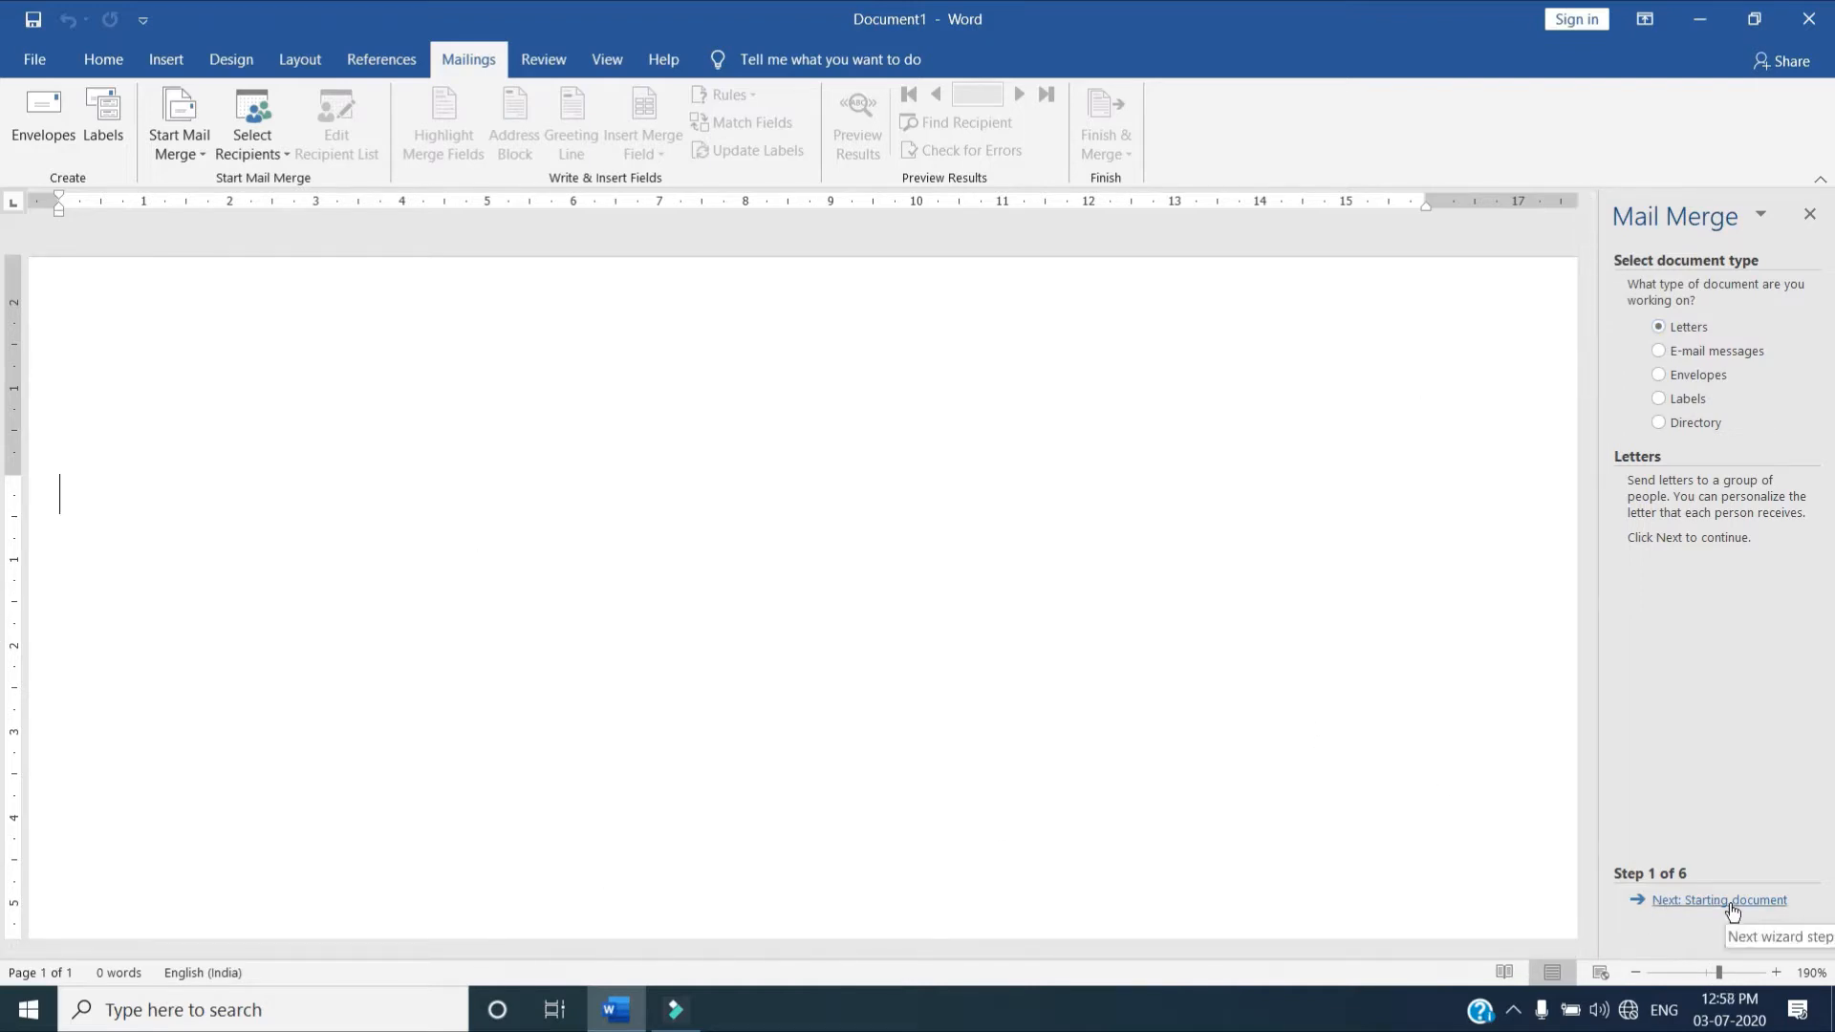
{"action": "left_click", "coordinate": [1685, 903]}
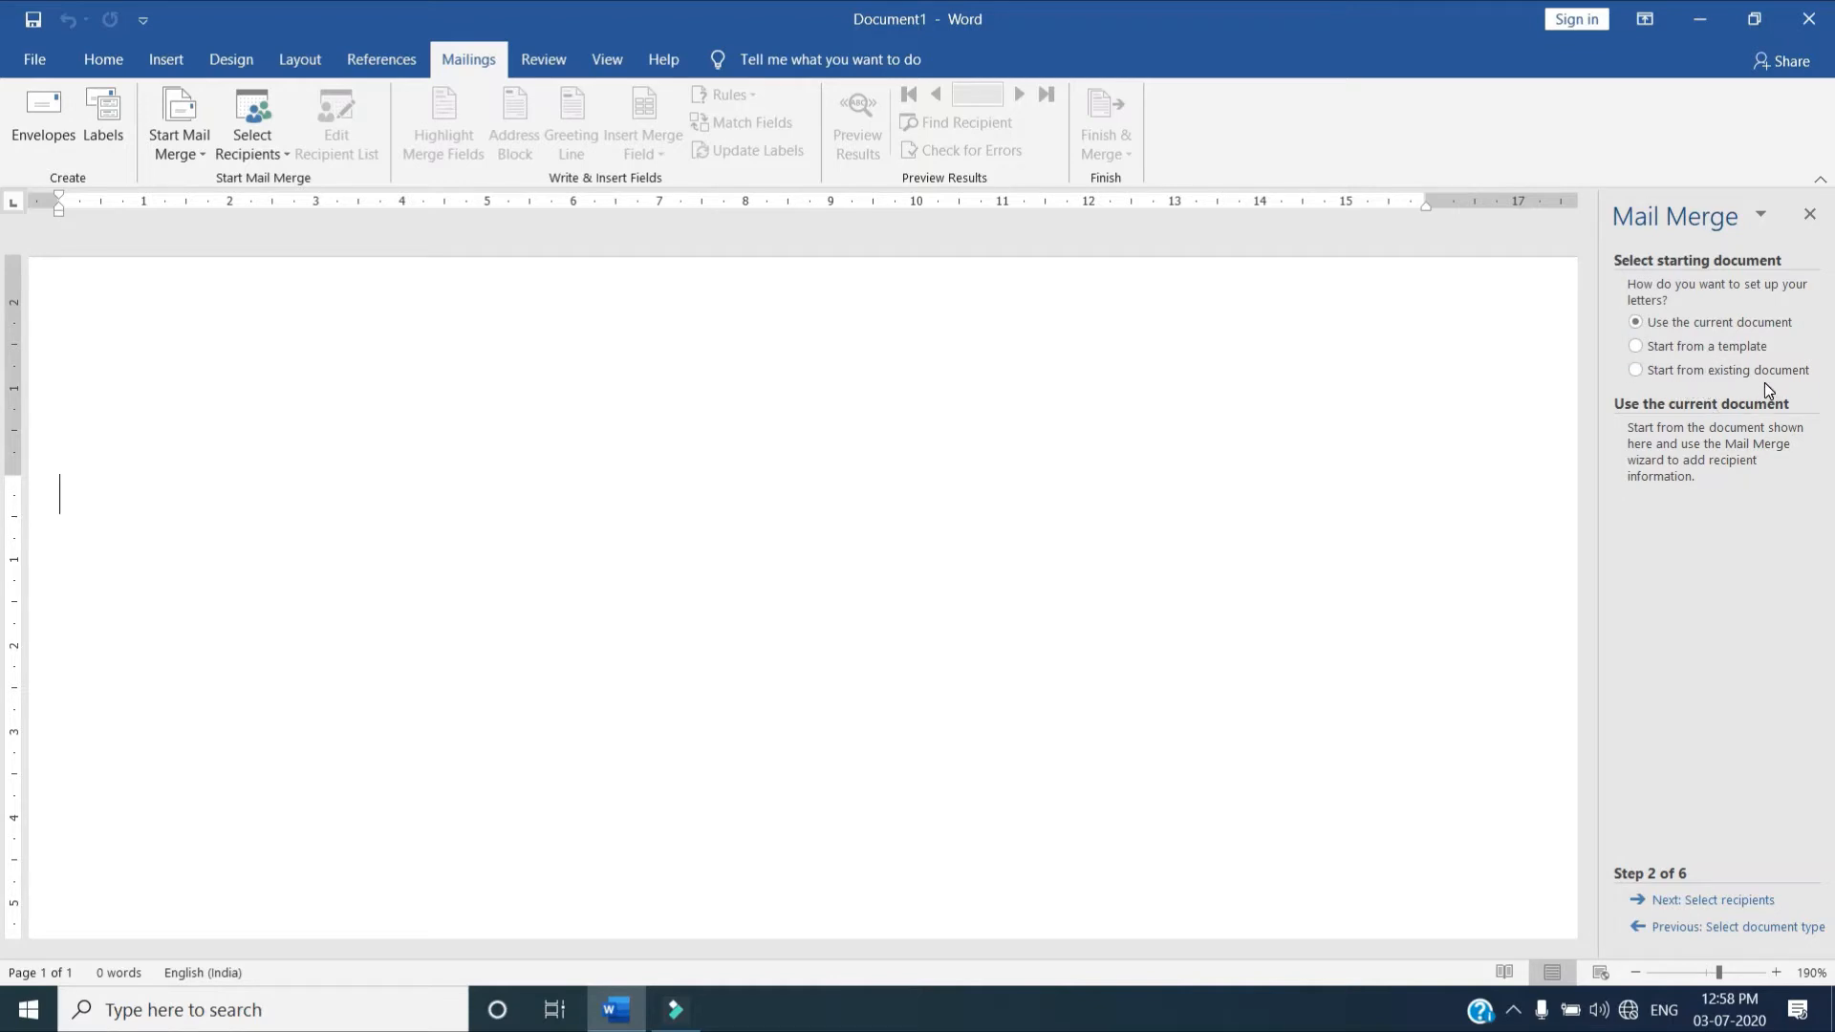
{"action": "left_click", "coordinate": [1640, 370]}
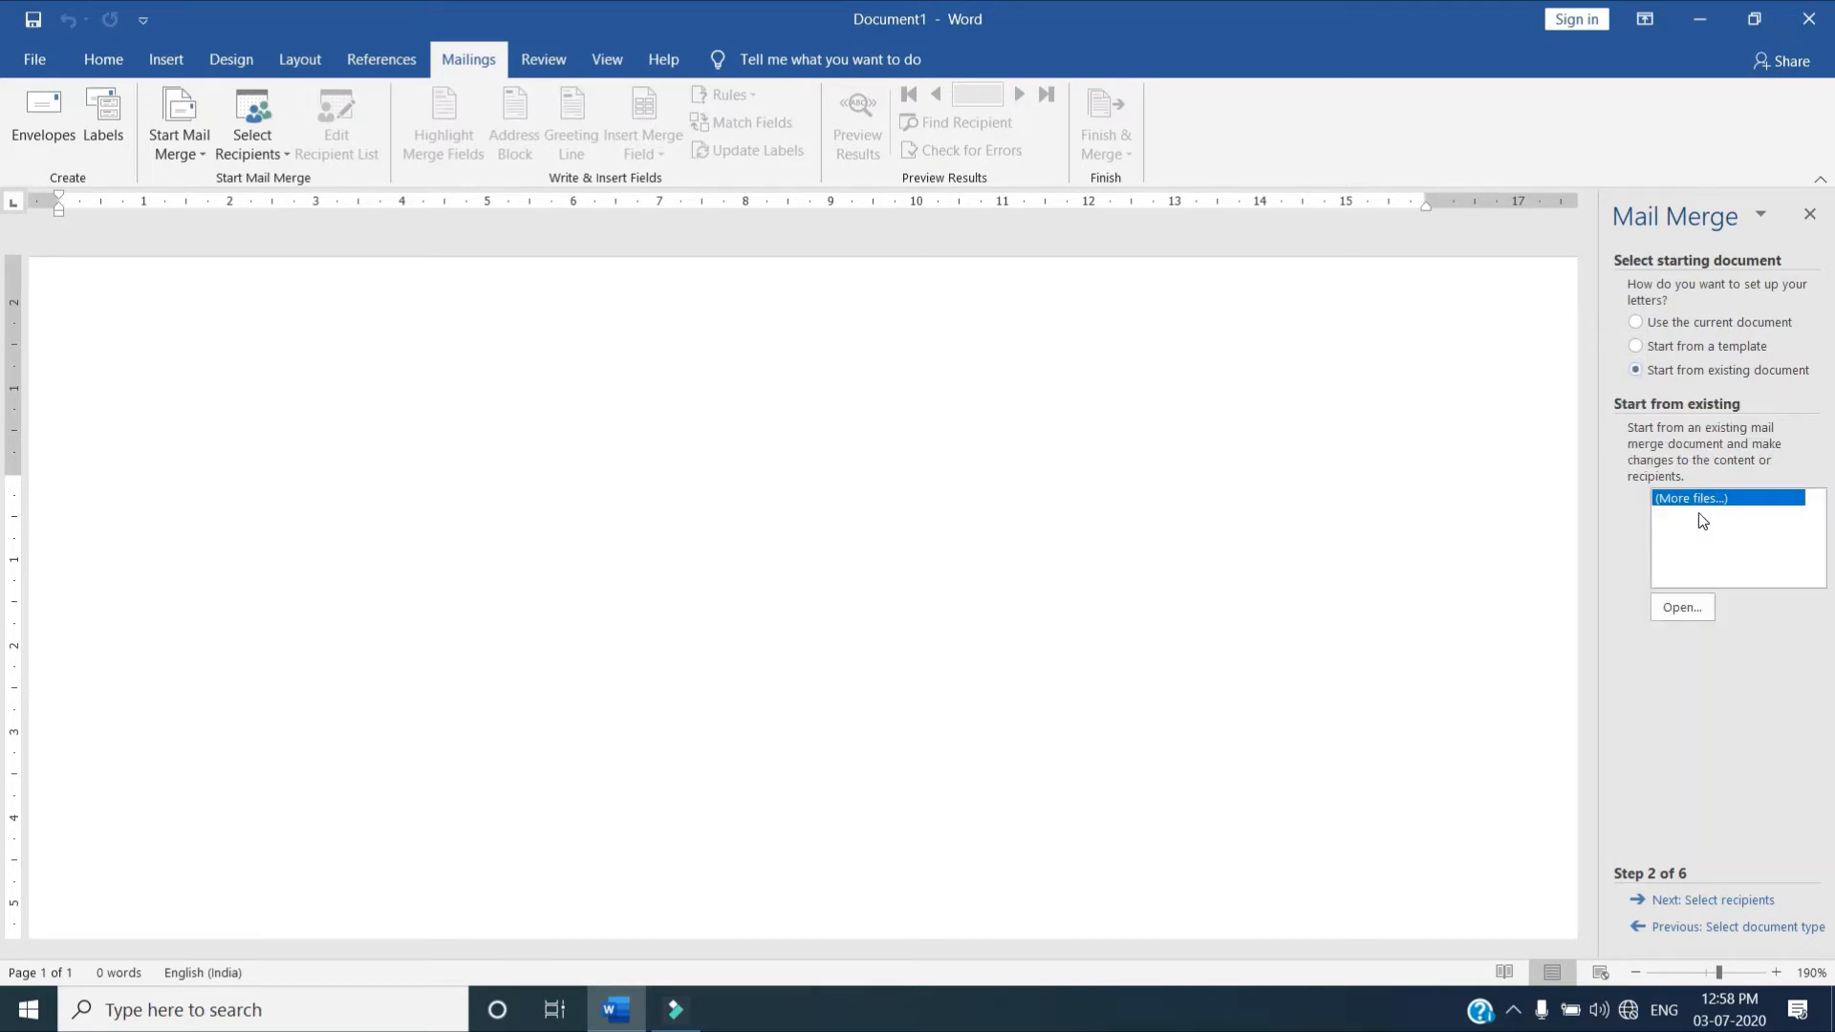
{"action": "left_click", "coordinate": [1690, 610]}
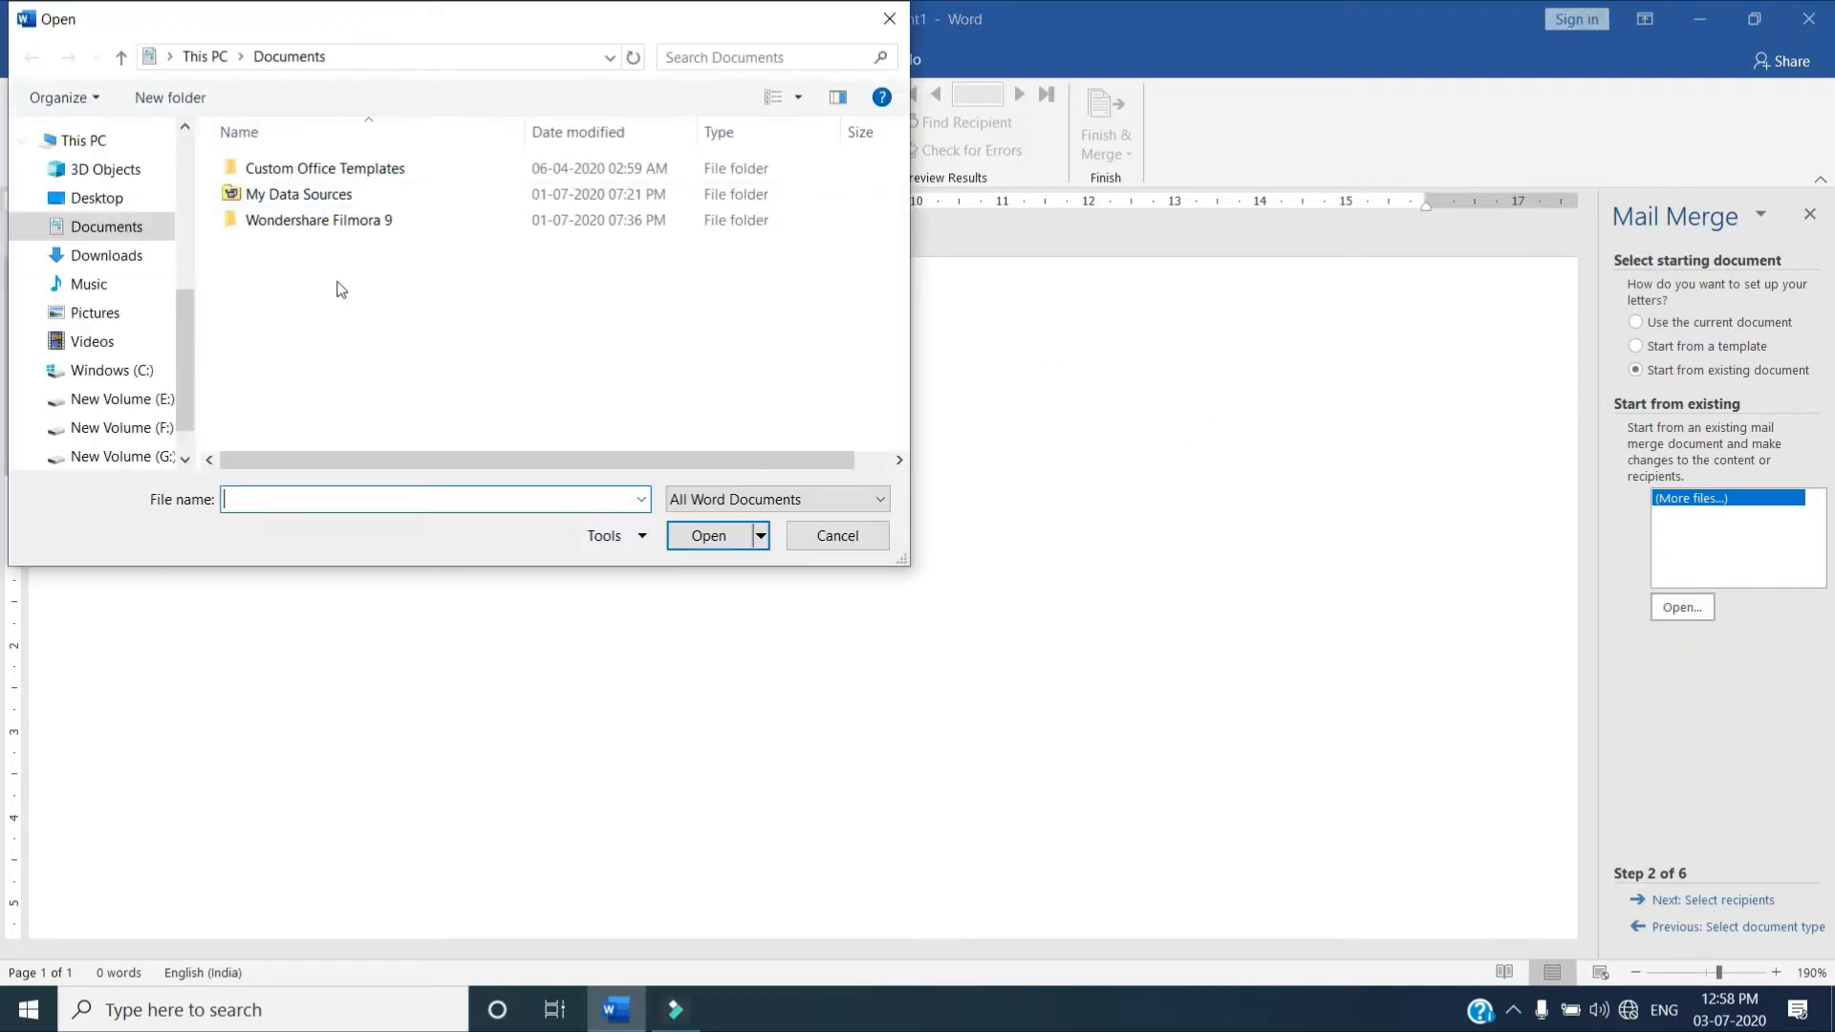
{"action": "left_click", "coordinate": [148, 403]}
{"action": "left_click", "coordinate": [161, 430]}
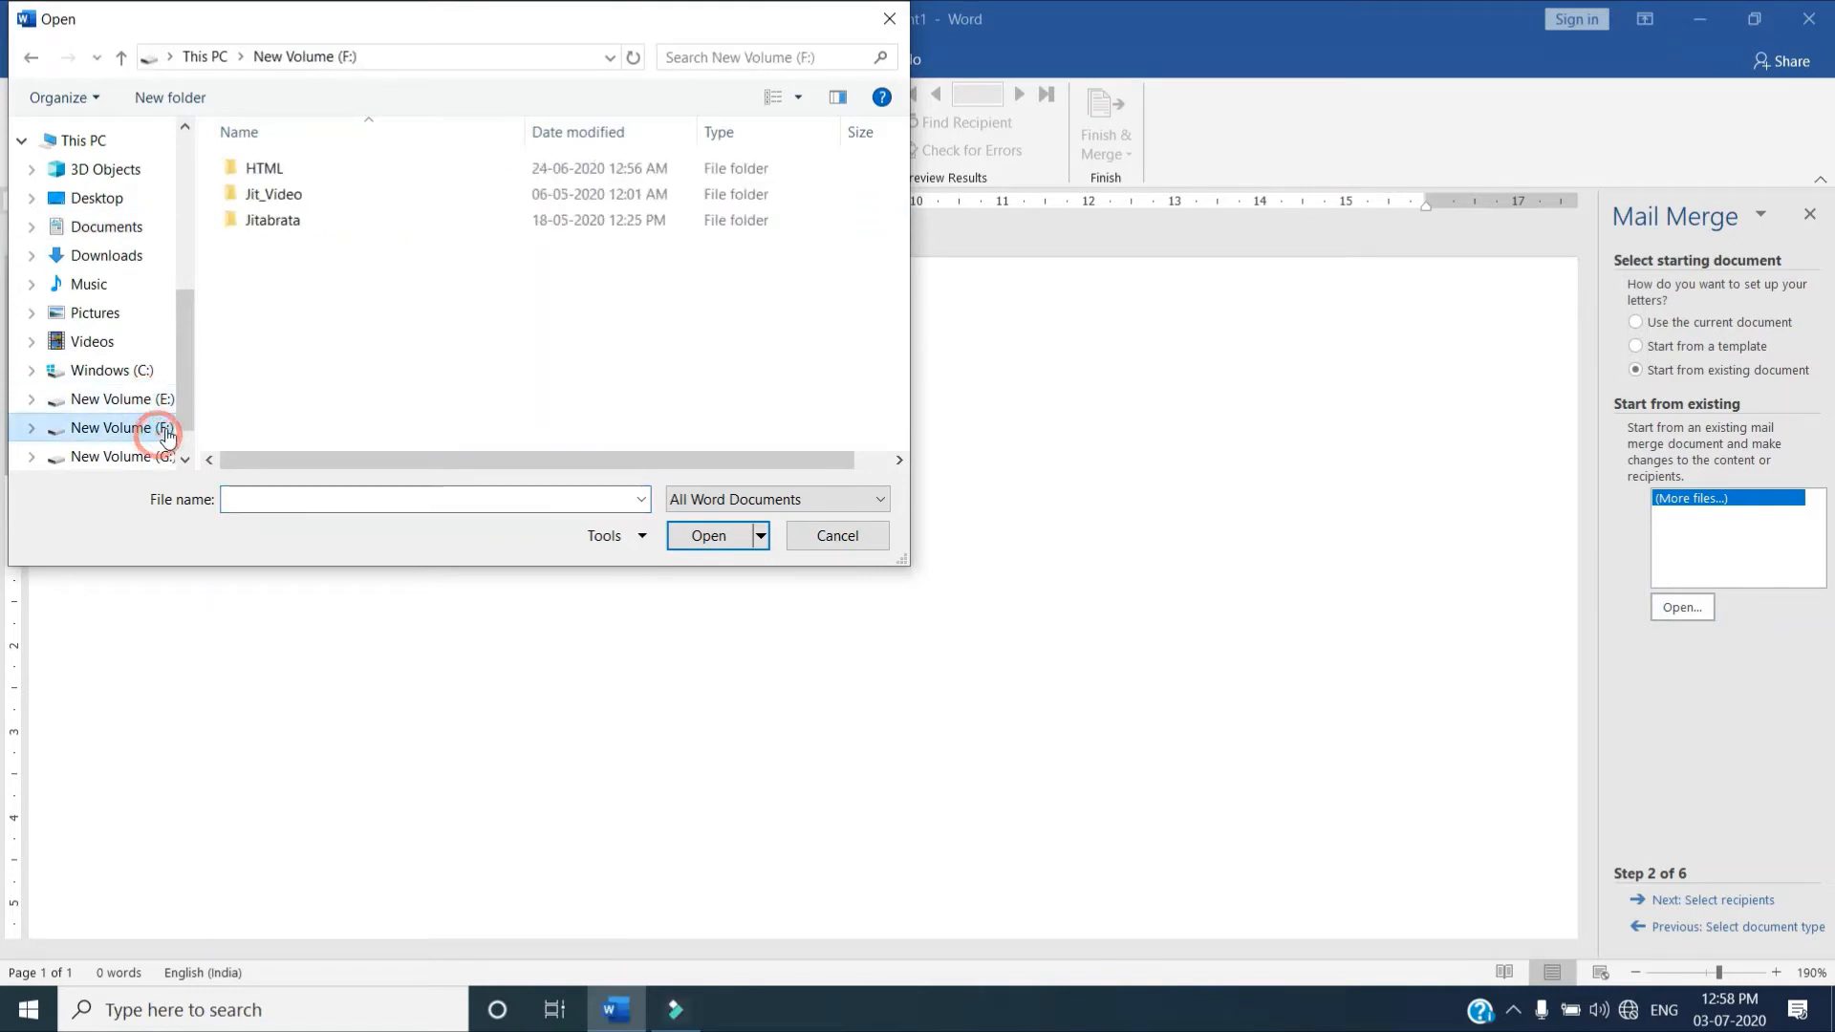
{"action": "left_click", "coordinate": [846, 539]}
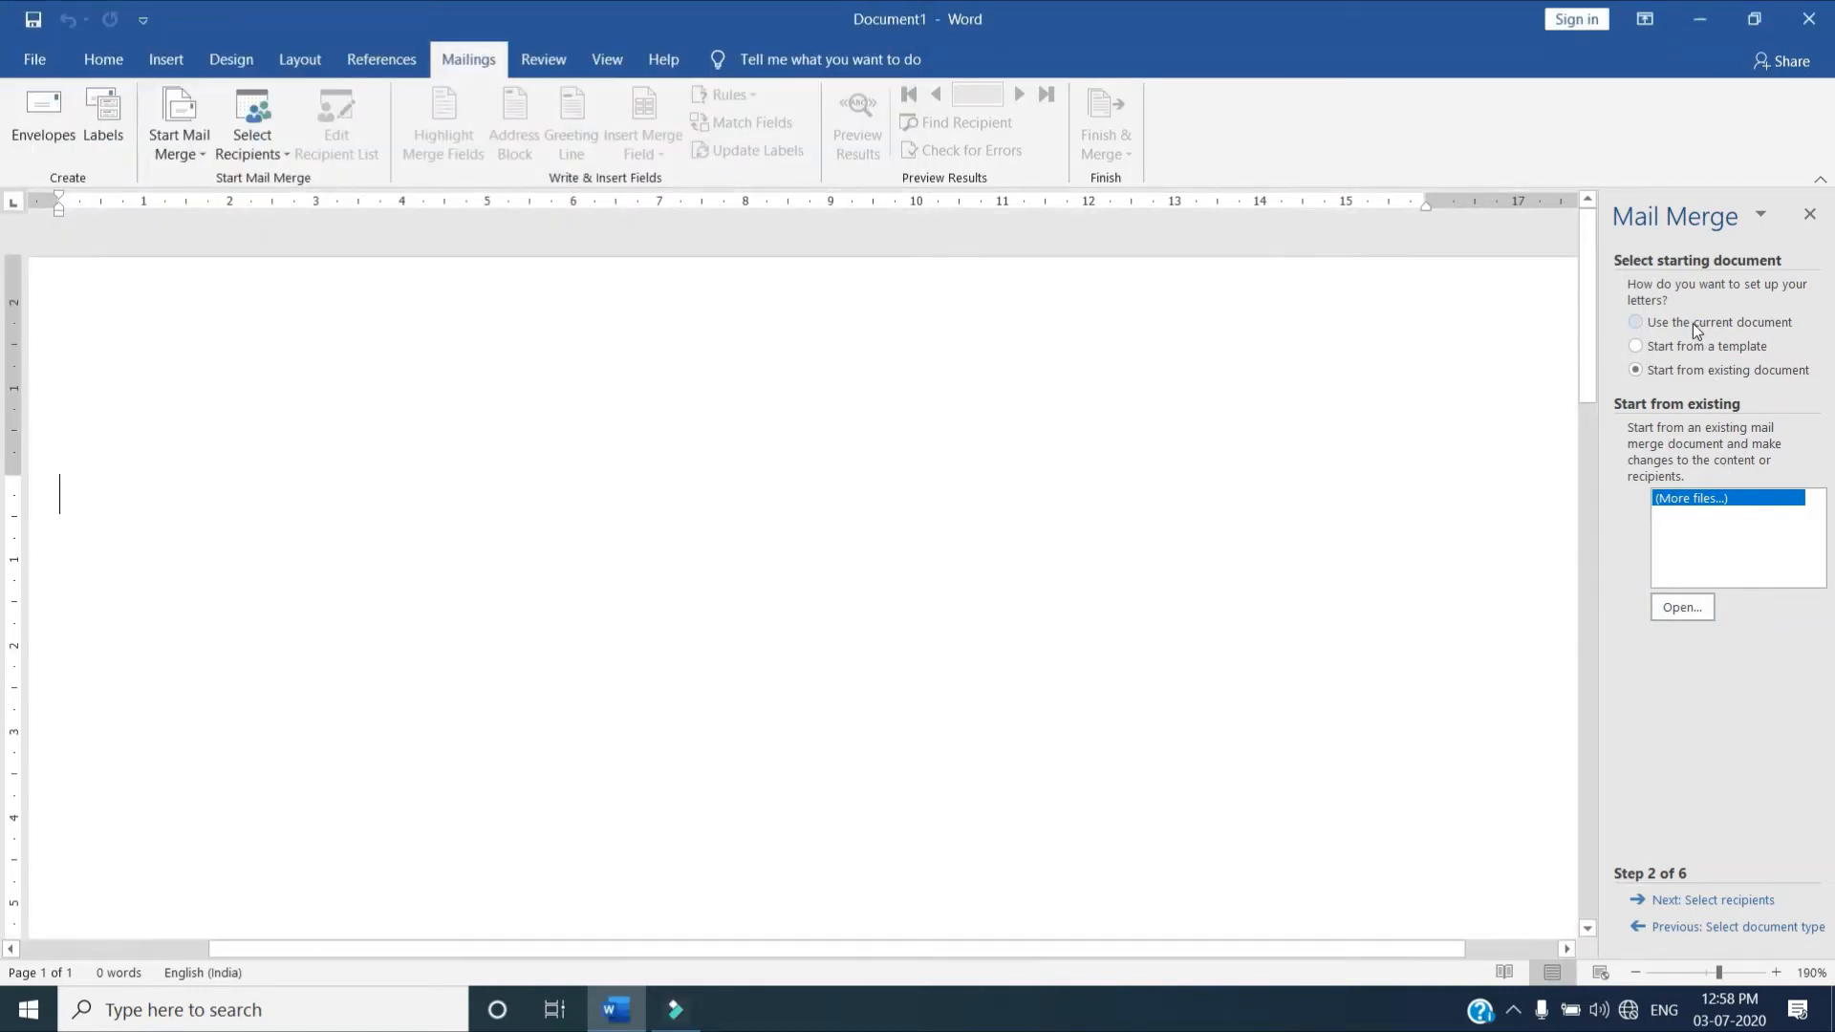
Use the current document as the starting document for the letters and continue to recipient selection
{"action": "left_click", "coordinate": [1694, 323]}
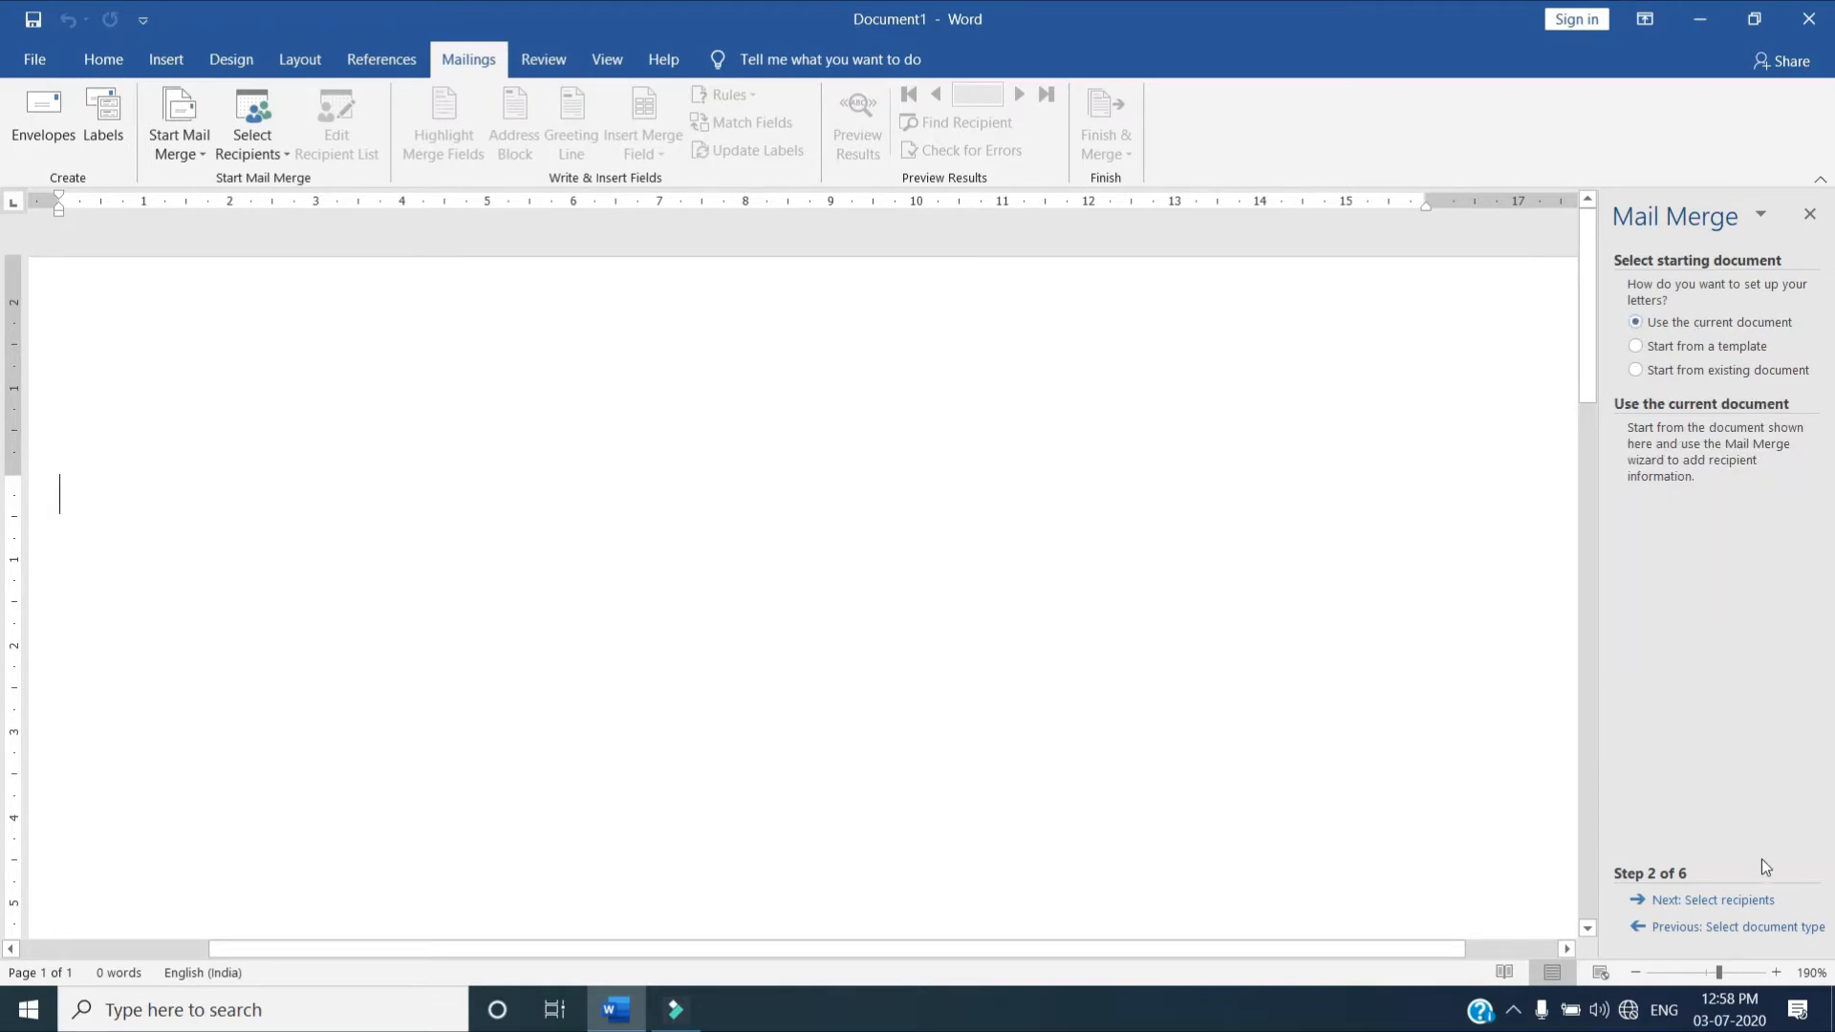
{"action": "left_click", "coordinate": [1705, 903]}
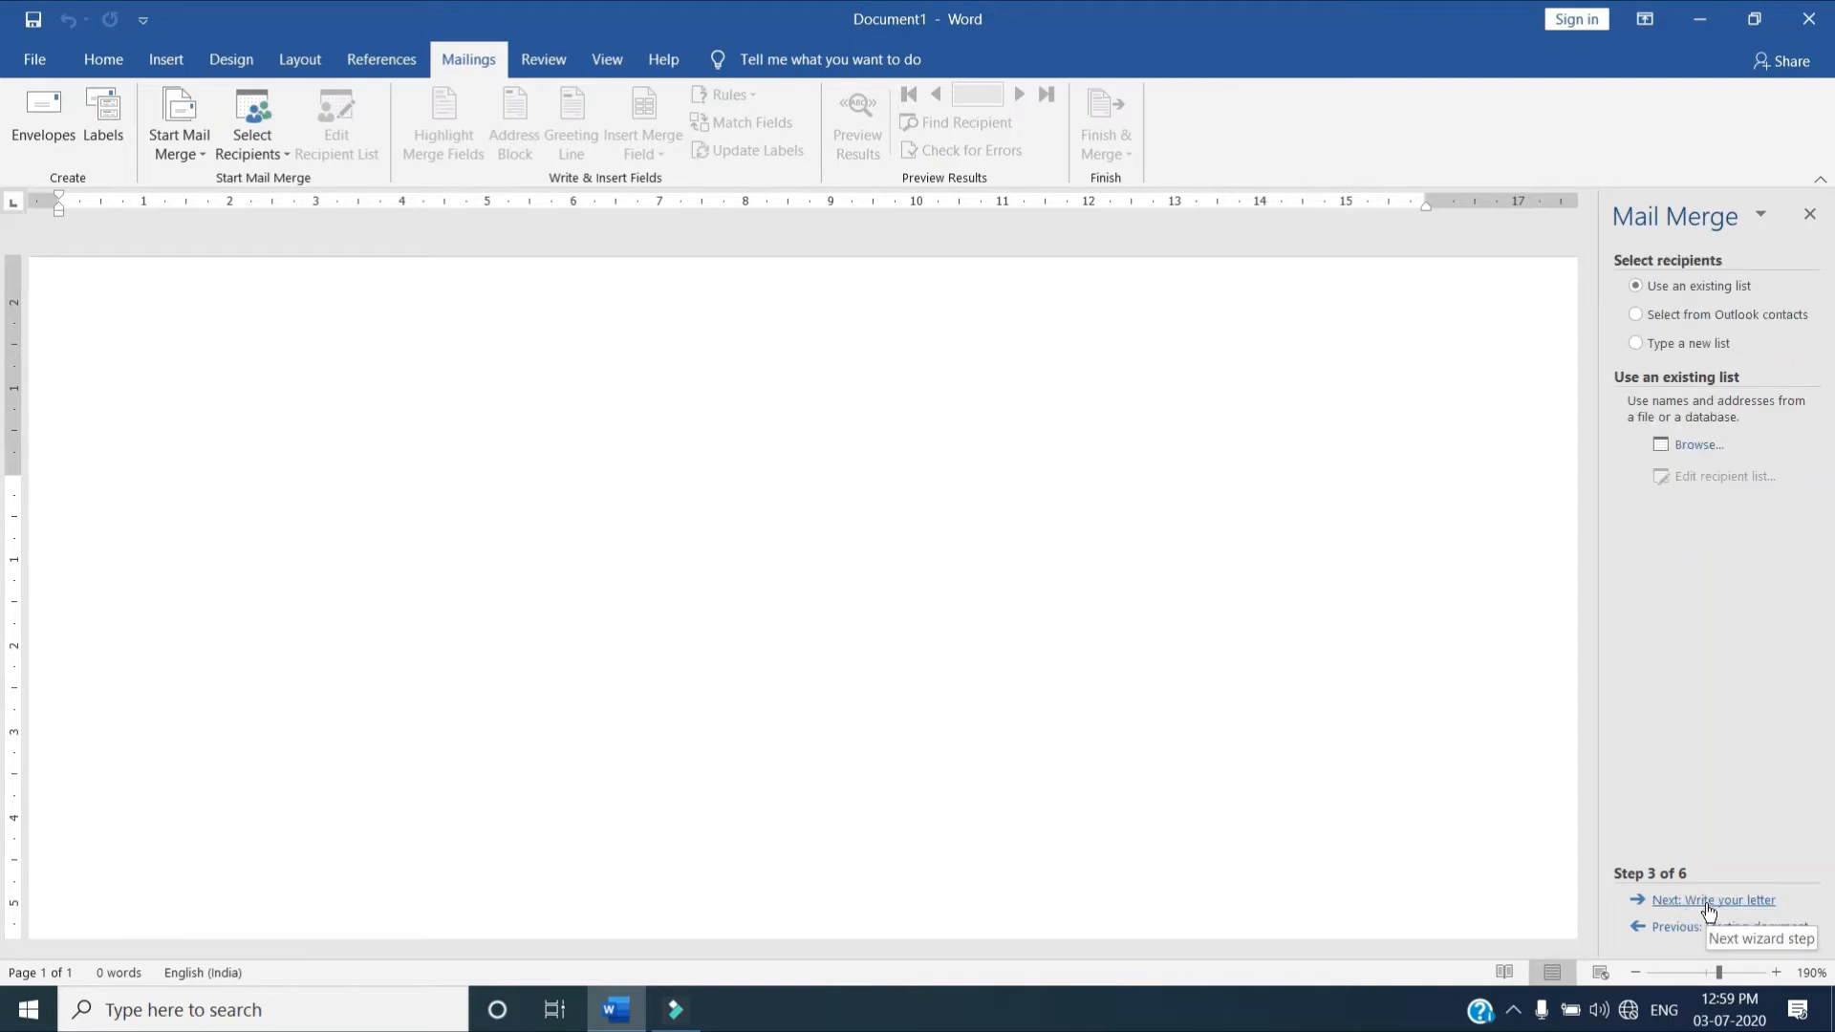
Choose to type a new recipient list and start creating the new address list
{"action": "left_click", "coordinate": [1695, 319]}
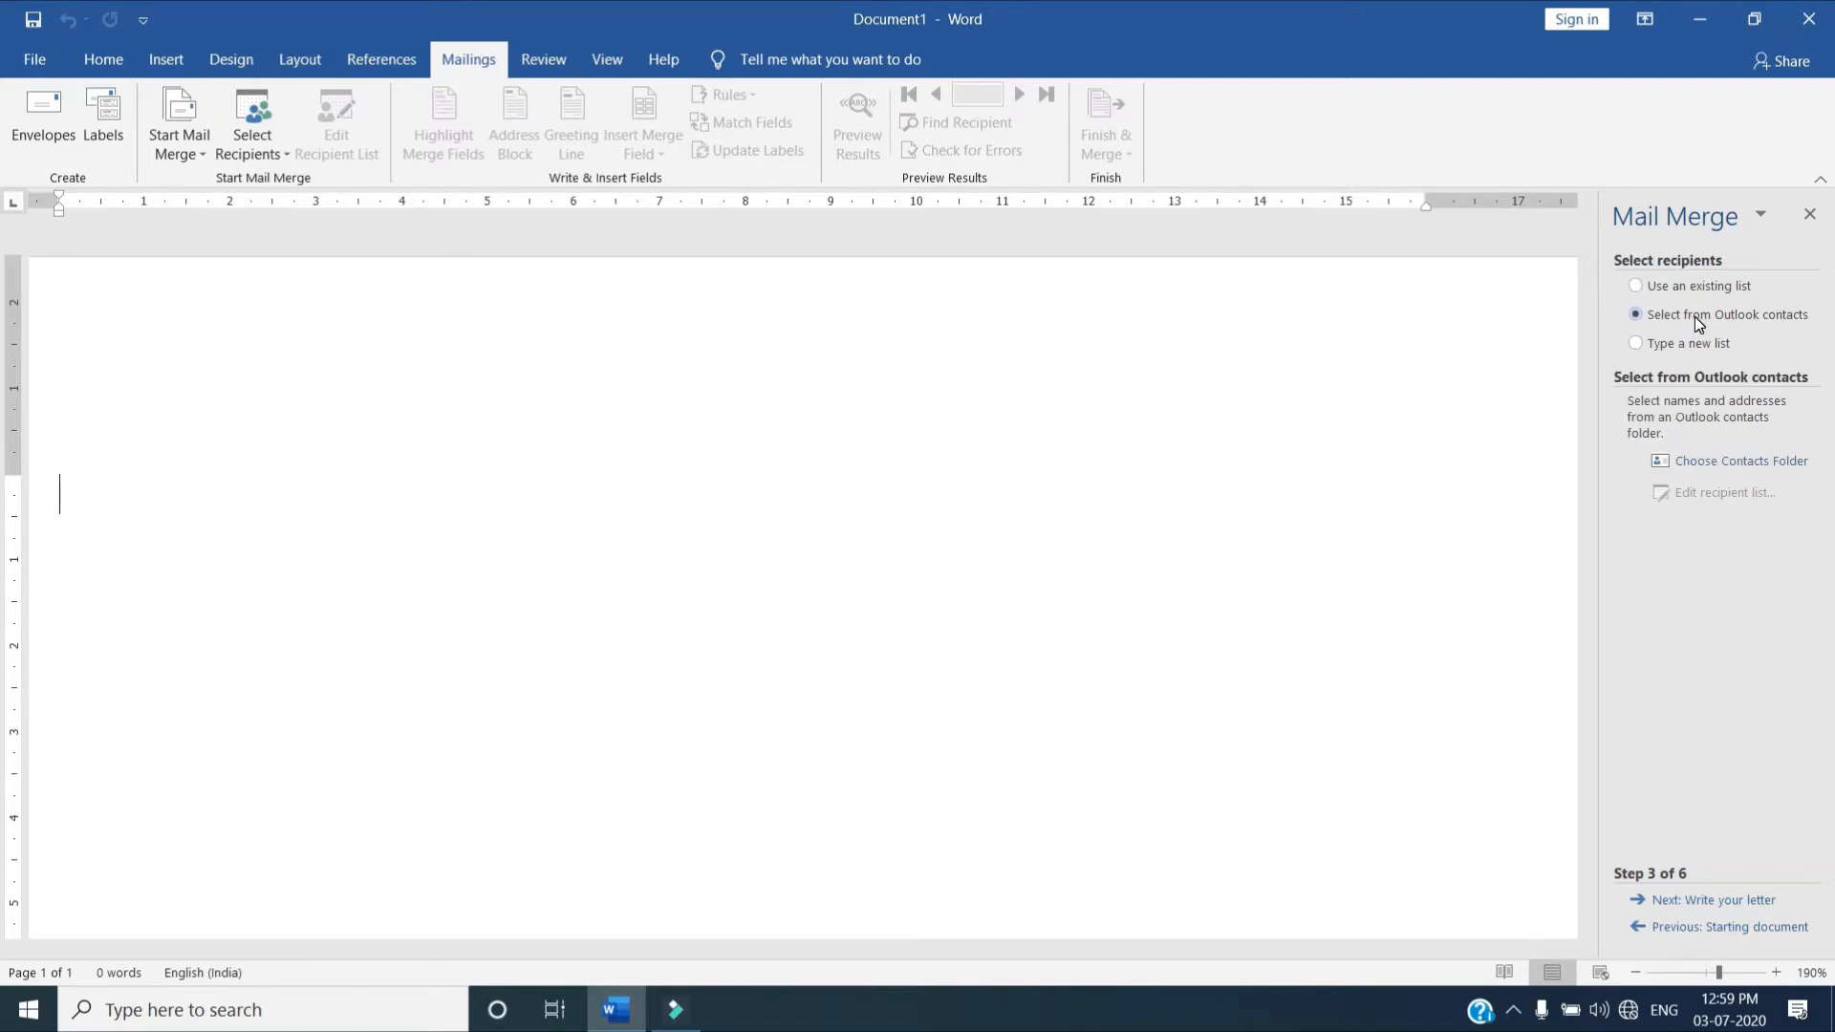
{"action": "left_click", "coordinate": [1699, 342]}
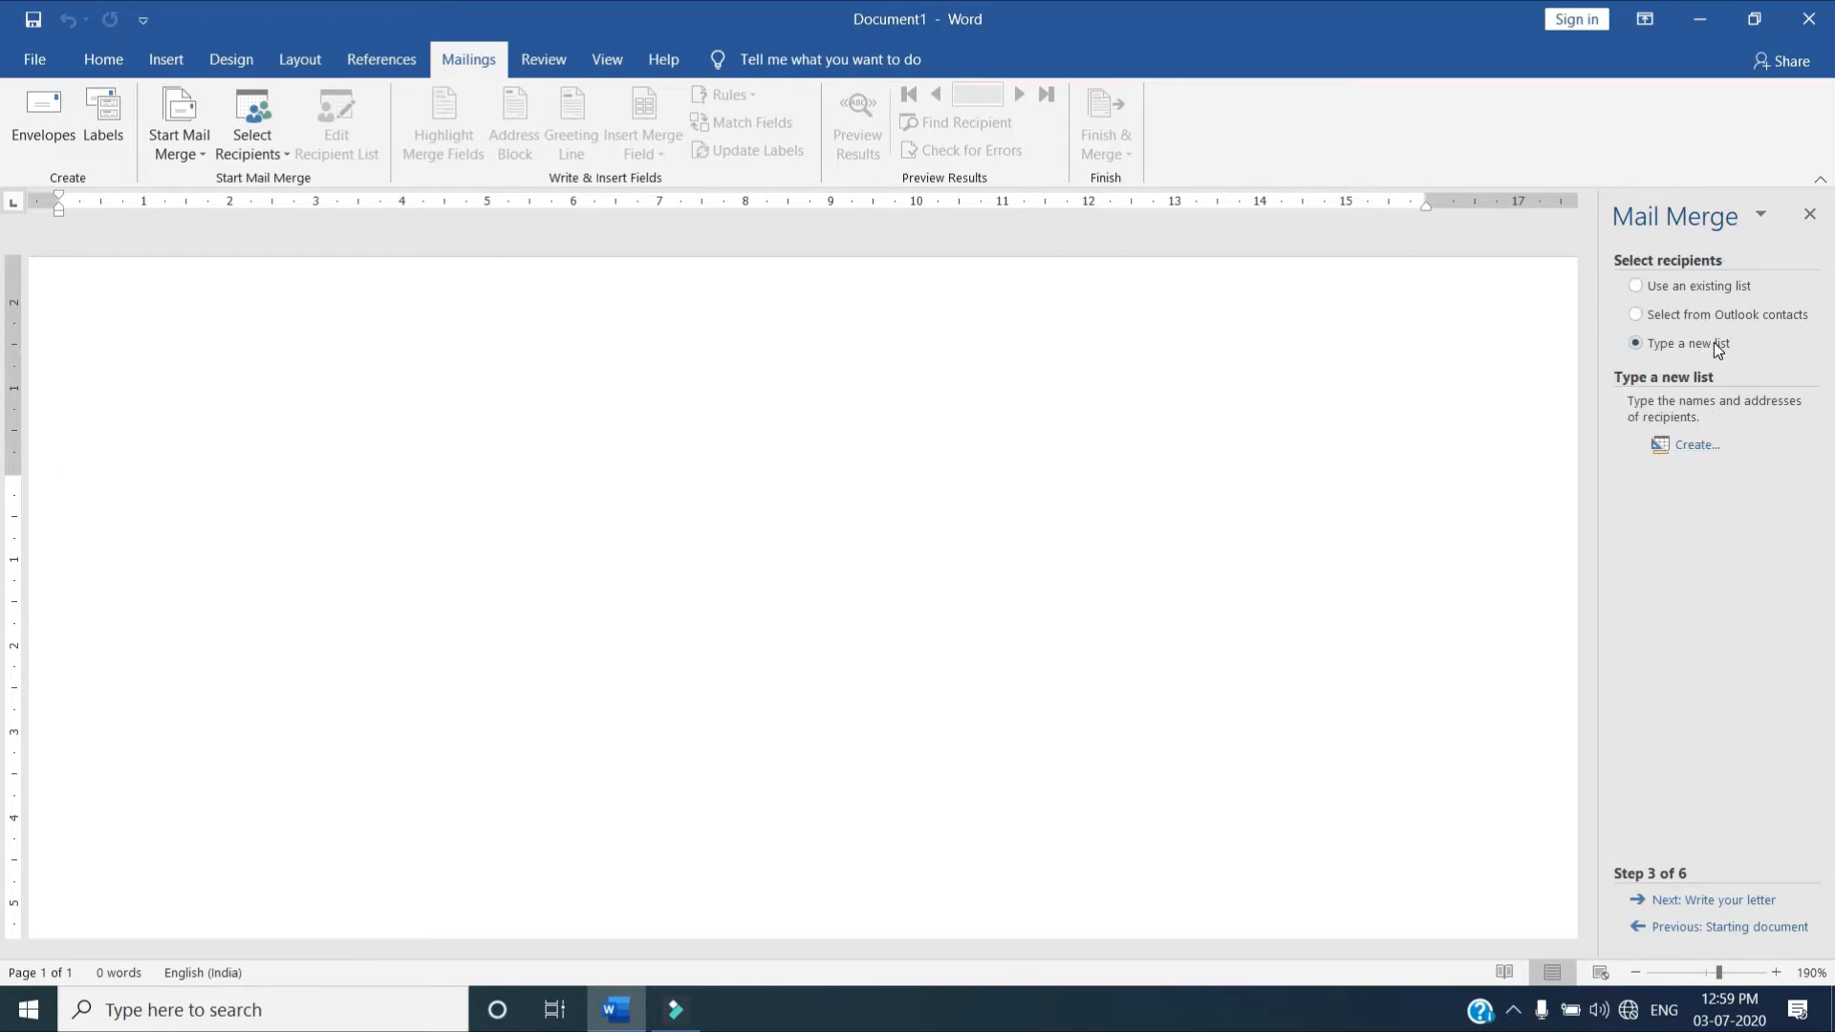
{"action": "left_click", "coordinate": [1694, 449]}
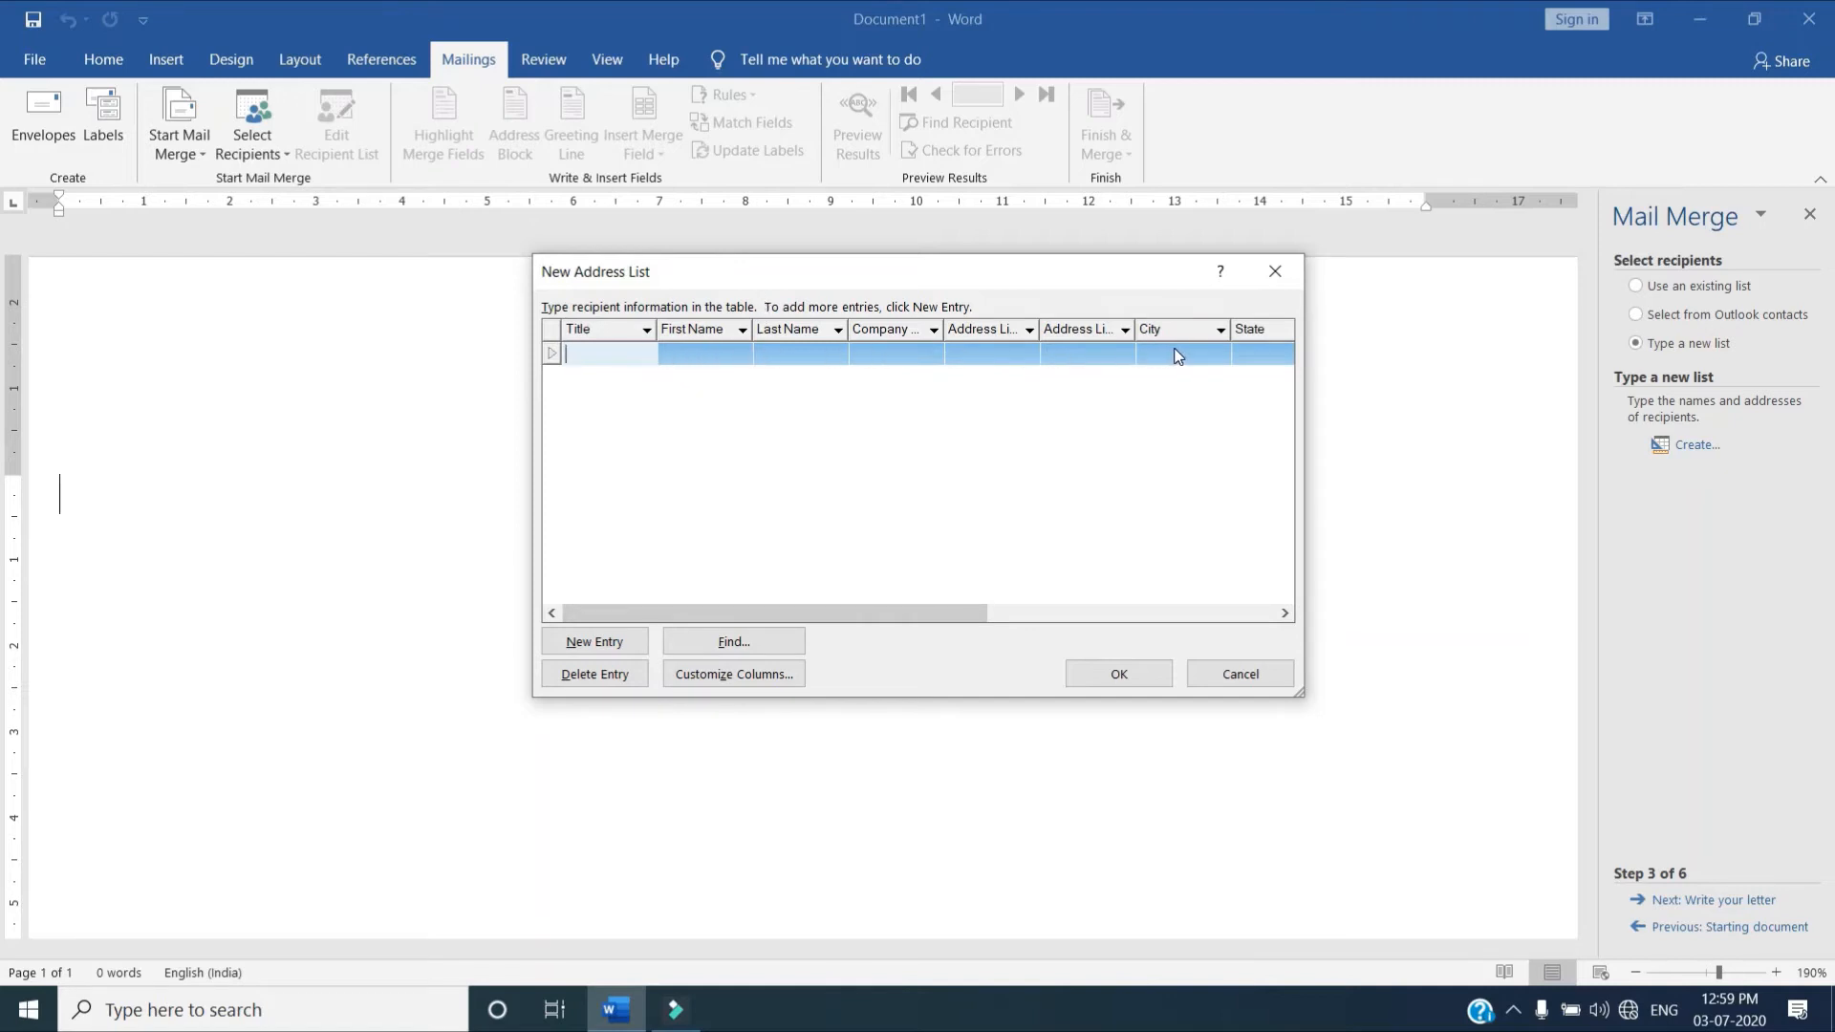
Fill in the first recipient's first name, last name and first address line in the new address list
{"action": "left_click", "coordinate": [694, 354]}
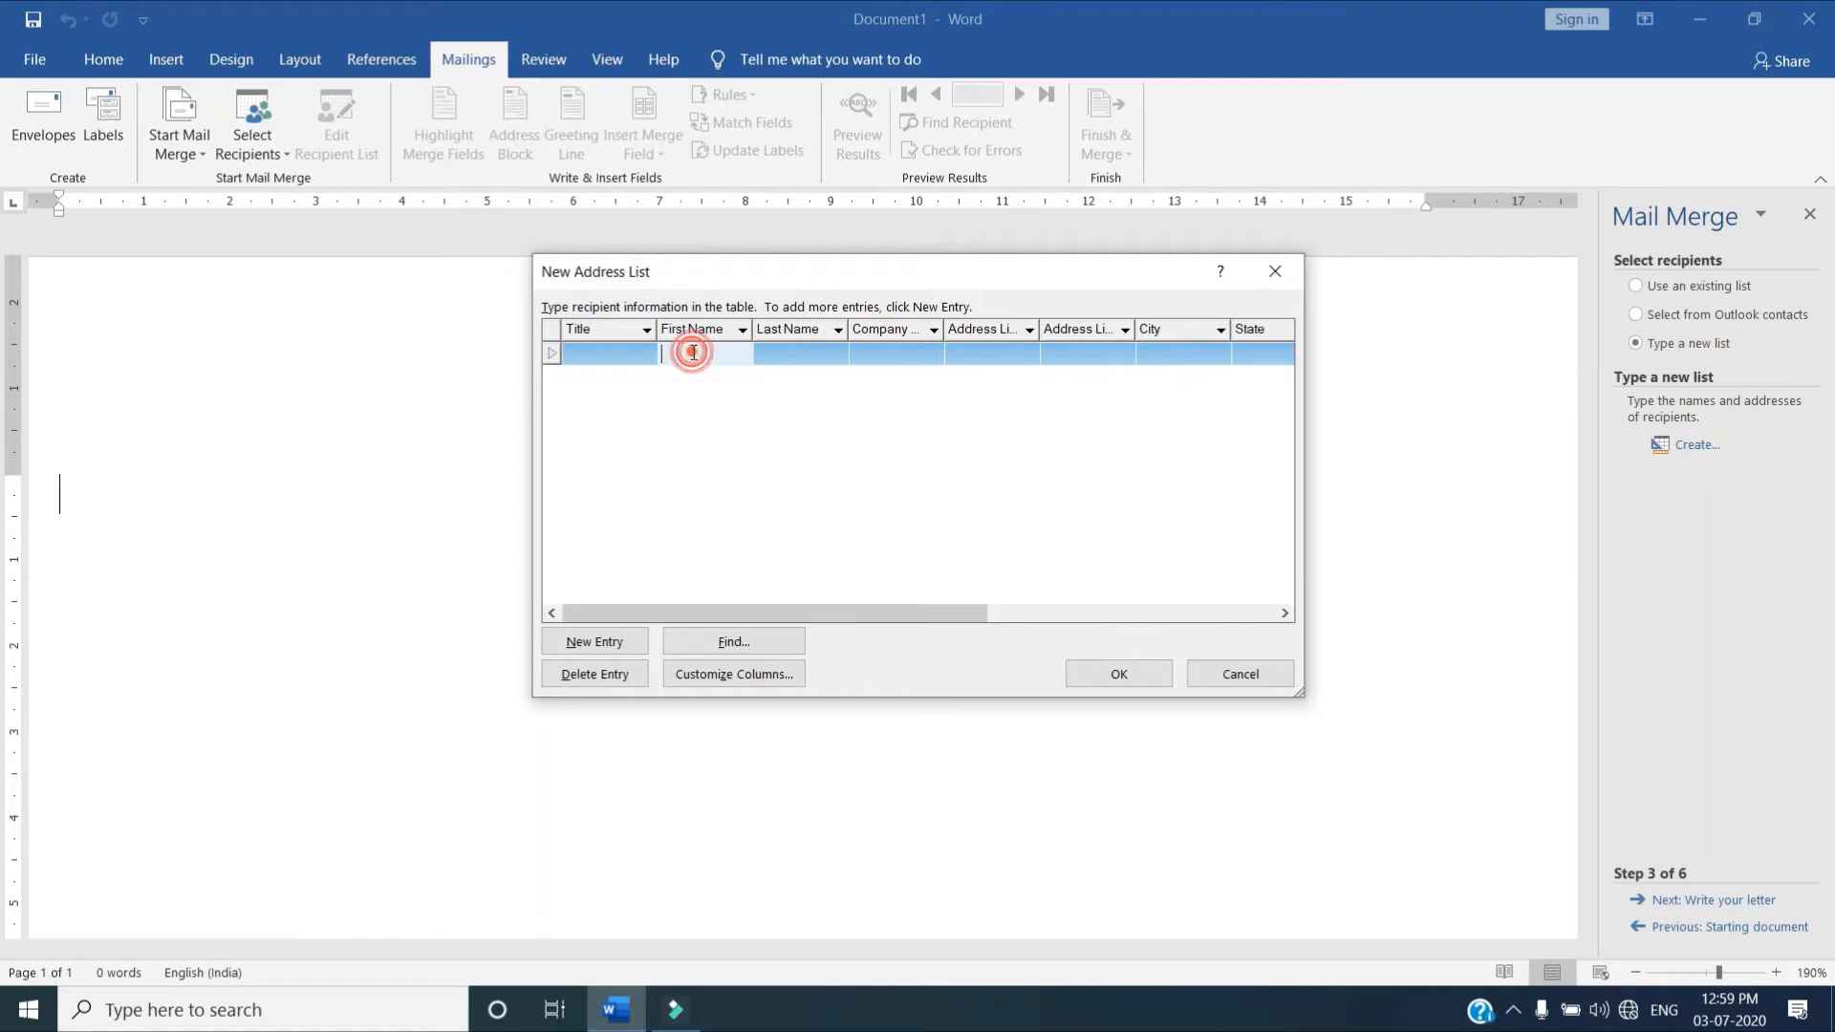
{"action": "type", "text": "Ram"}
{"action": "left_click", "coordinate": [765, 348]}
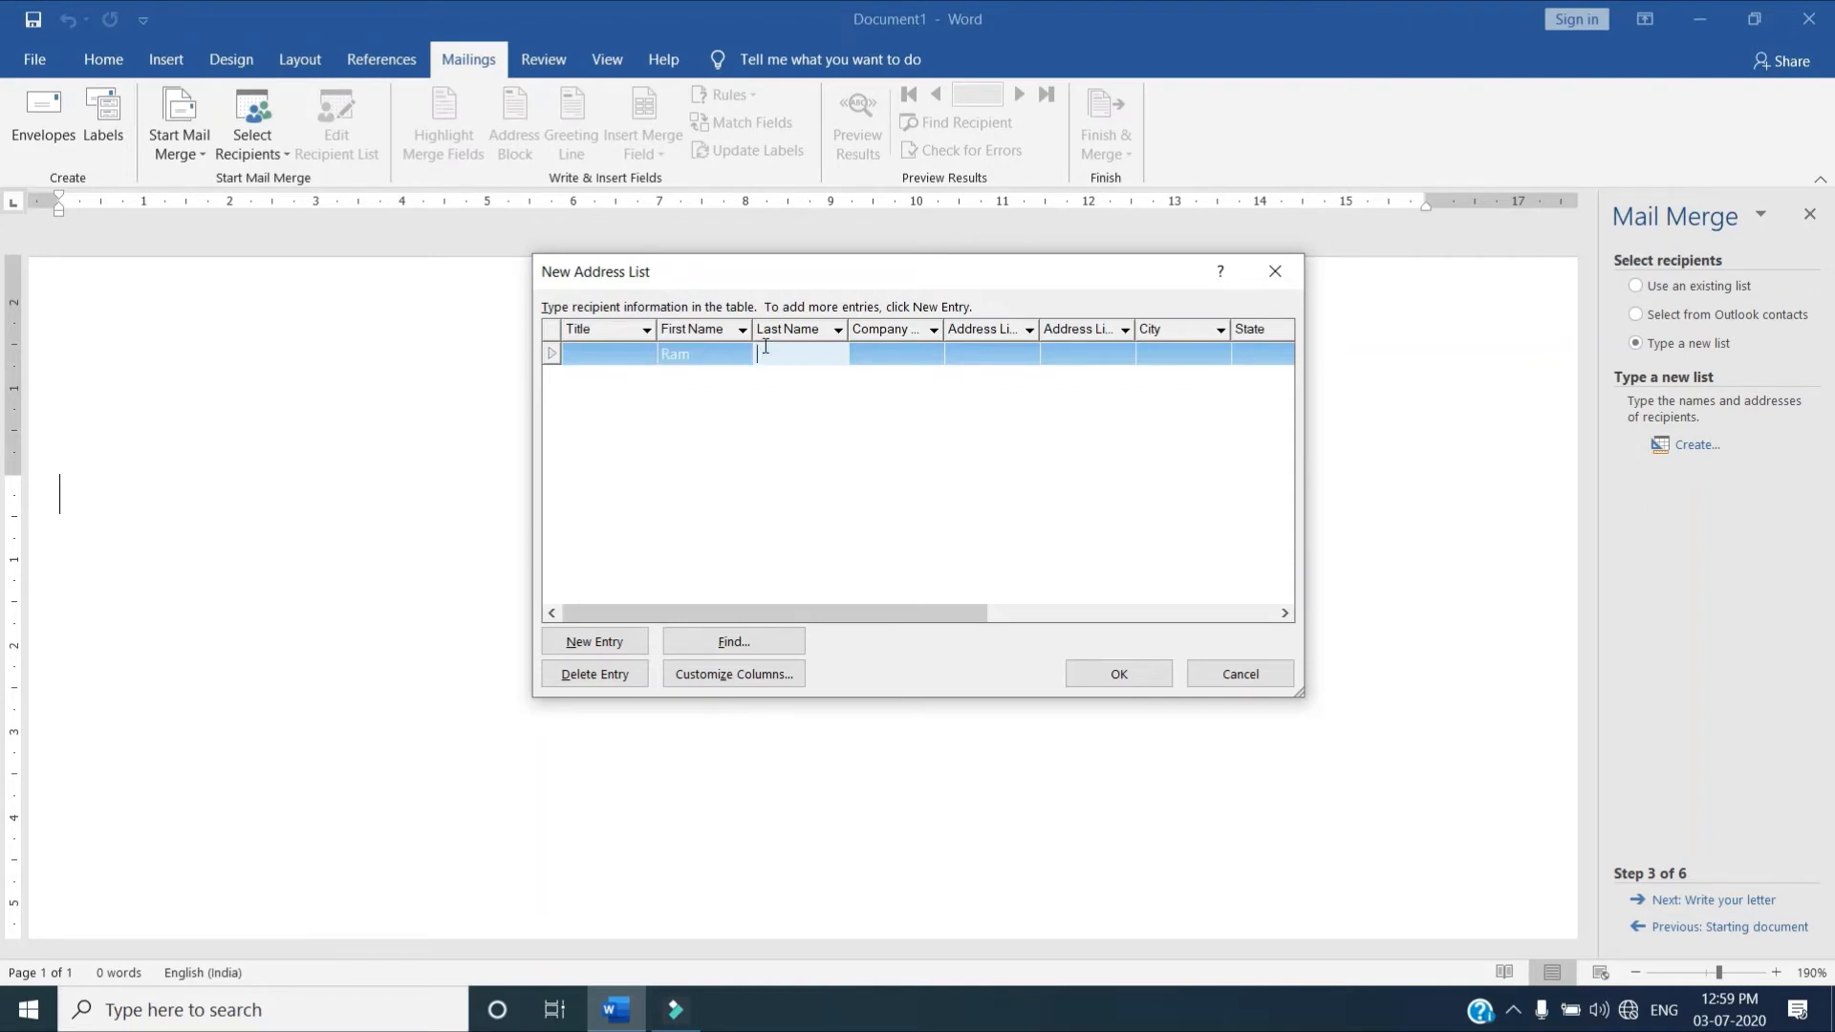
{"action": "type", "text": "Das"}
{"action": "key", "text": "Tab"}
{"action": "key", "text": "Tab"}
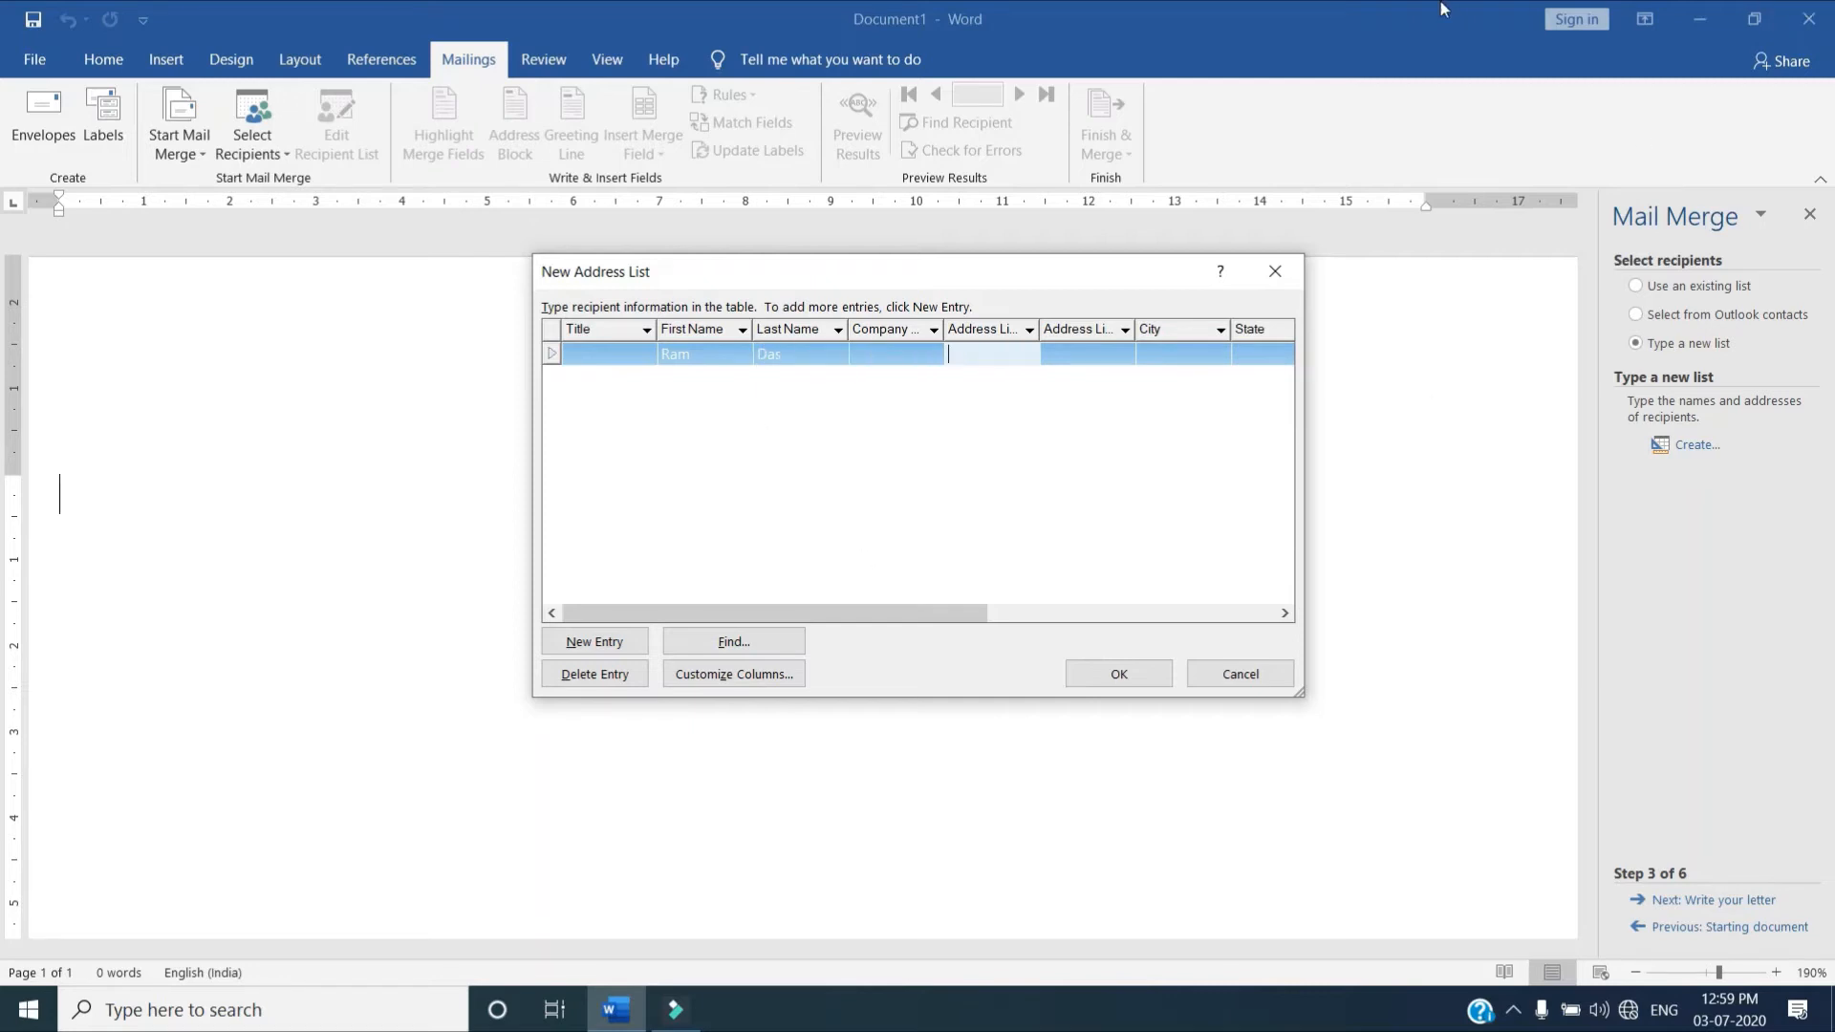
{"action": "type", "text": "Tinsukia"}
Add a second entry to the address list with that recipient's first name, last name and first address line
{"action": "left_click", "coordinate": [576, 646]}
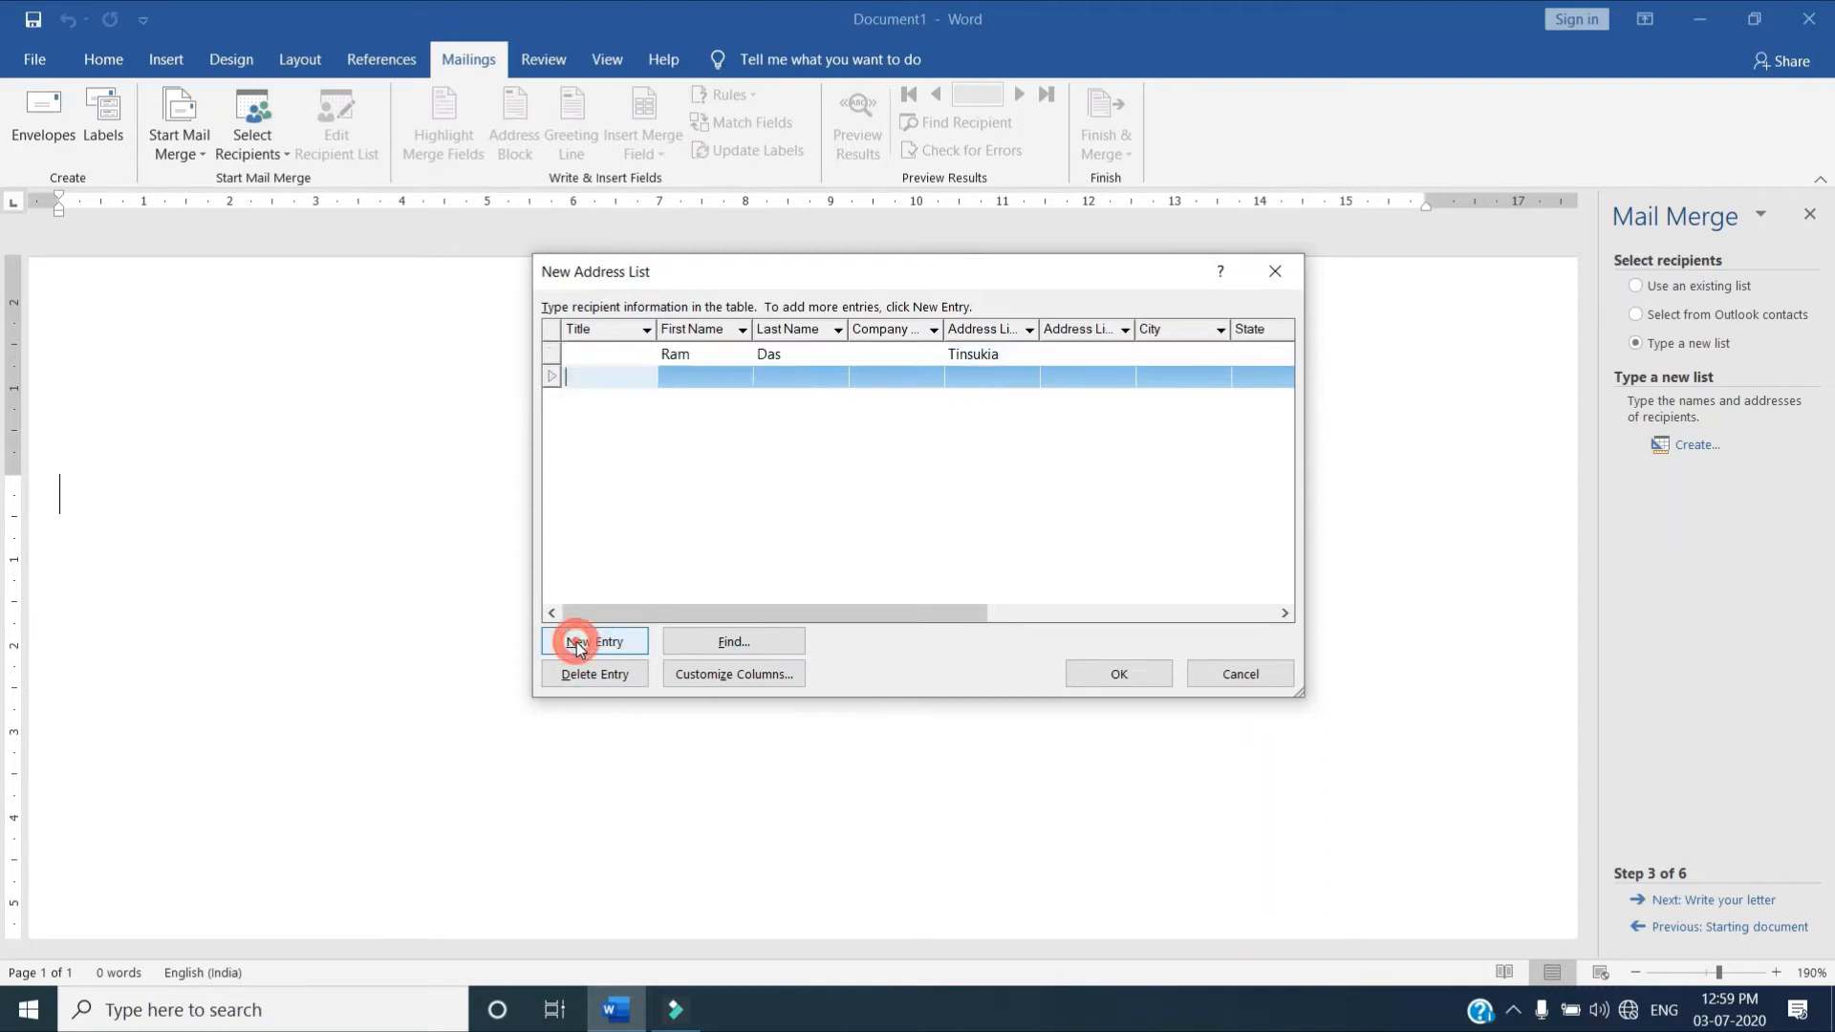
{"action": "left_click", "coordinate": [708, 382]}
{"action": "type", "text": "Ra"}
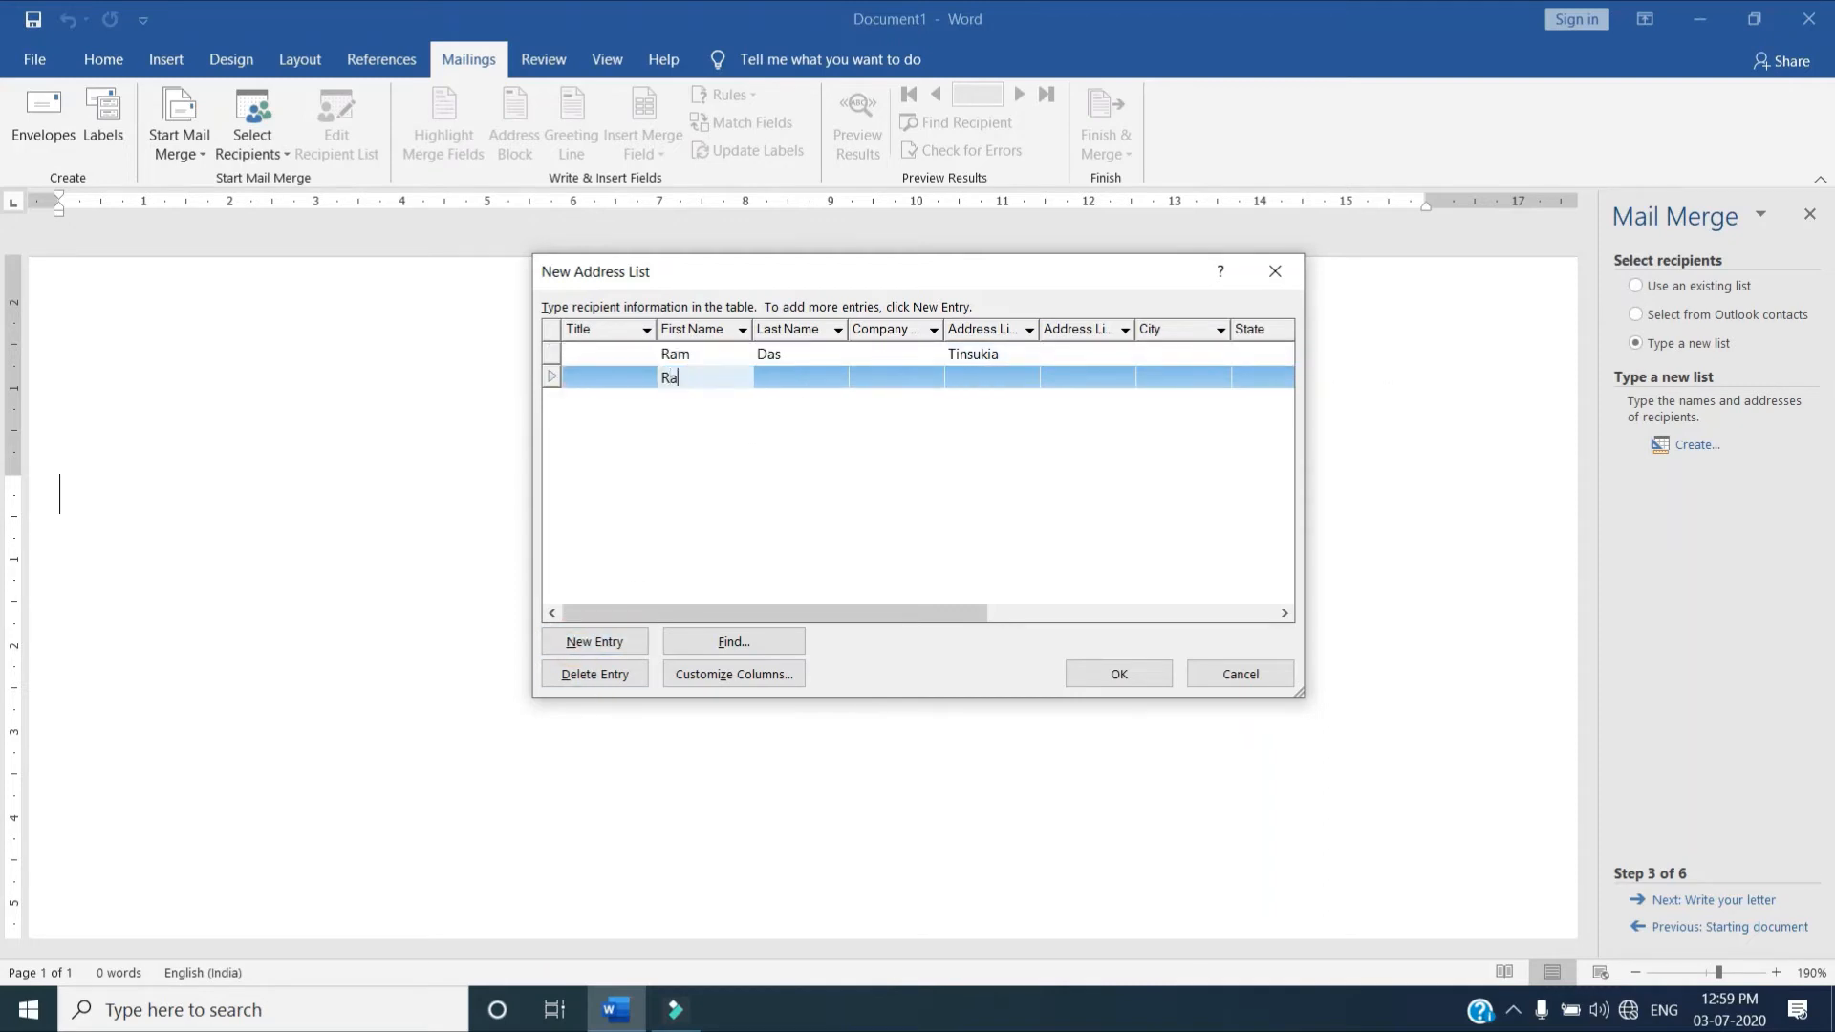
{"action": "type", "text": "him"}
{"action": "key", "text": "Tab"}
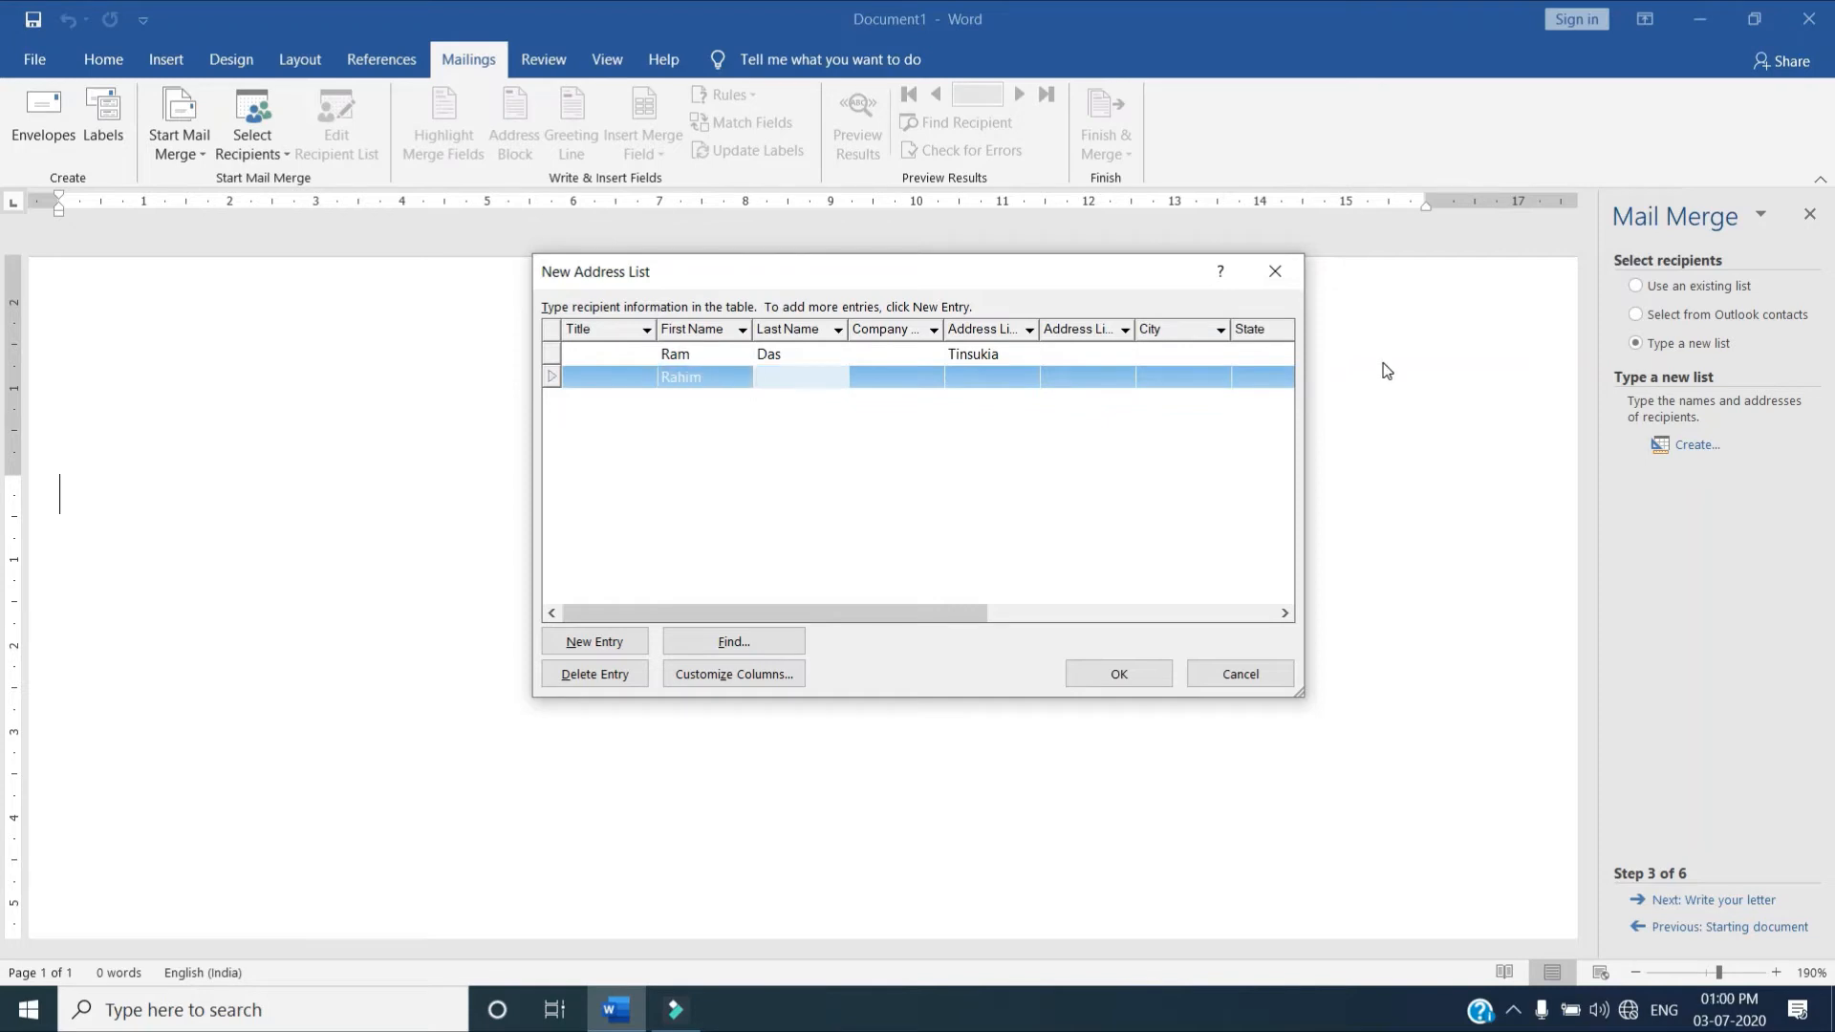
{"action": "type", "text": "Kh"}
{"action": "key", "text": "Tab"}
{"action": "key", "text": "Tab"}
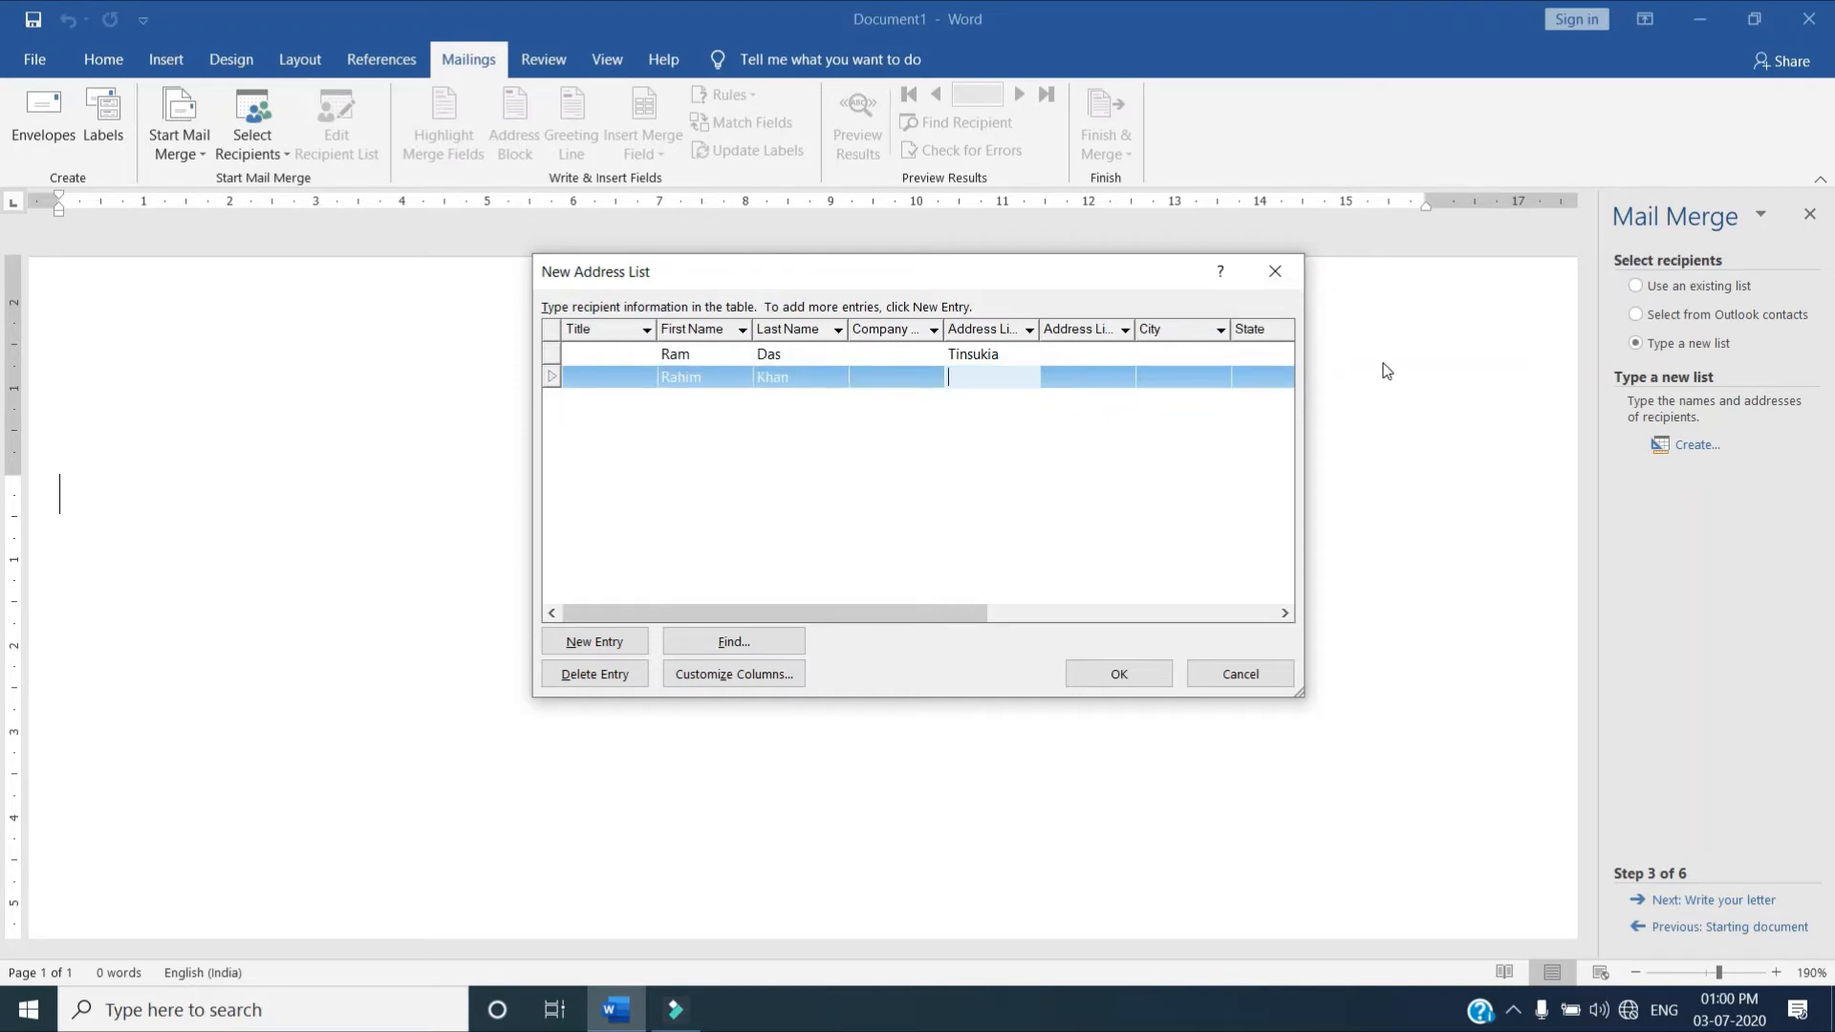
{"action": "type", "text": "Dibrugarh"}
Add a third entry to the address list with that recipient's first name, last name and first address line
{"action": "left_click", "coordinate": [594, 641]}
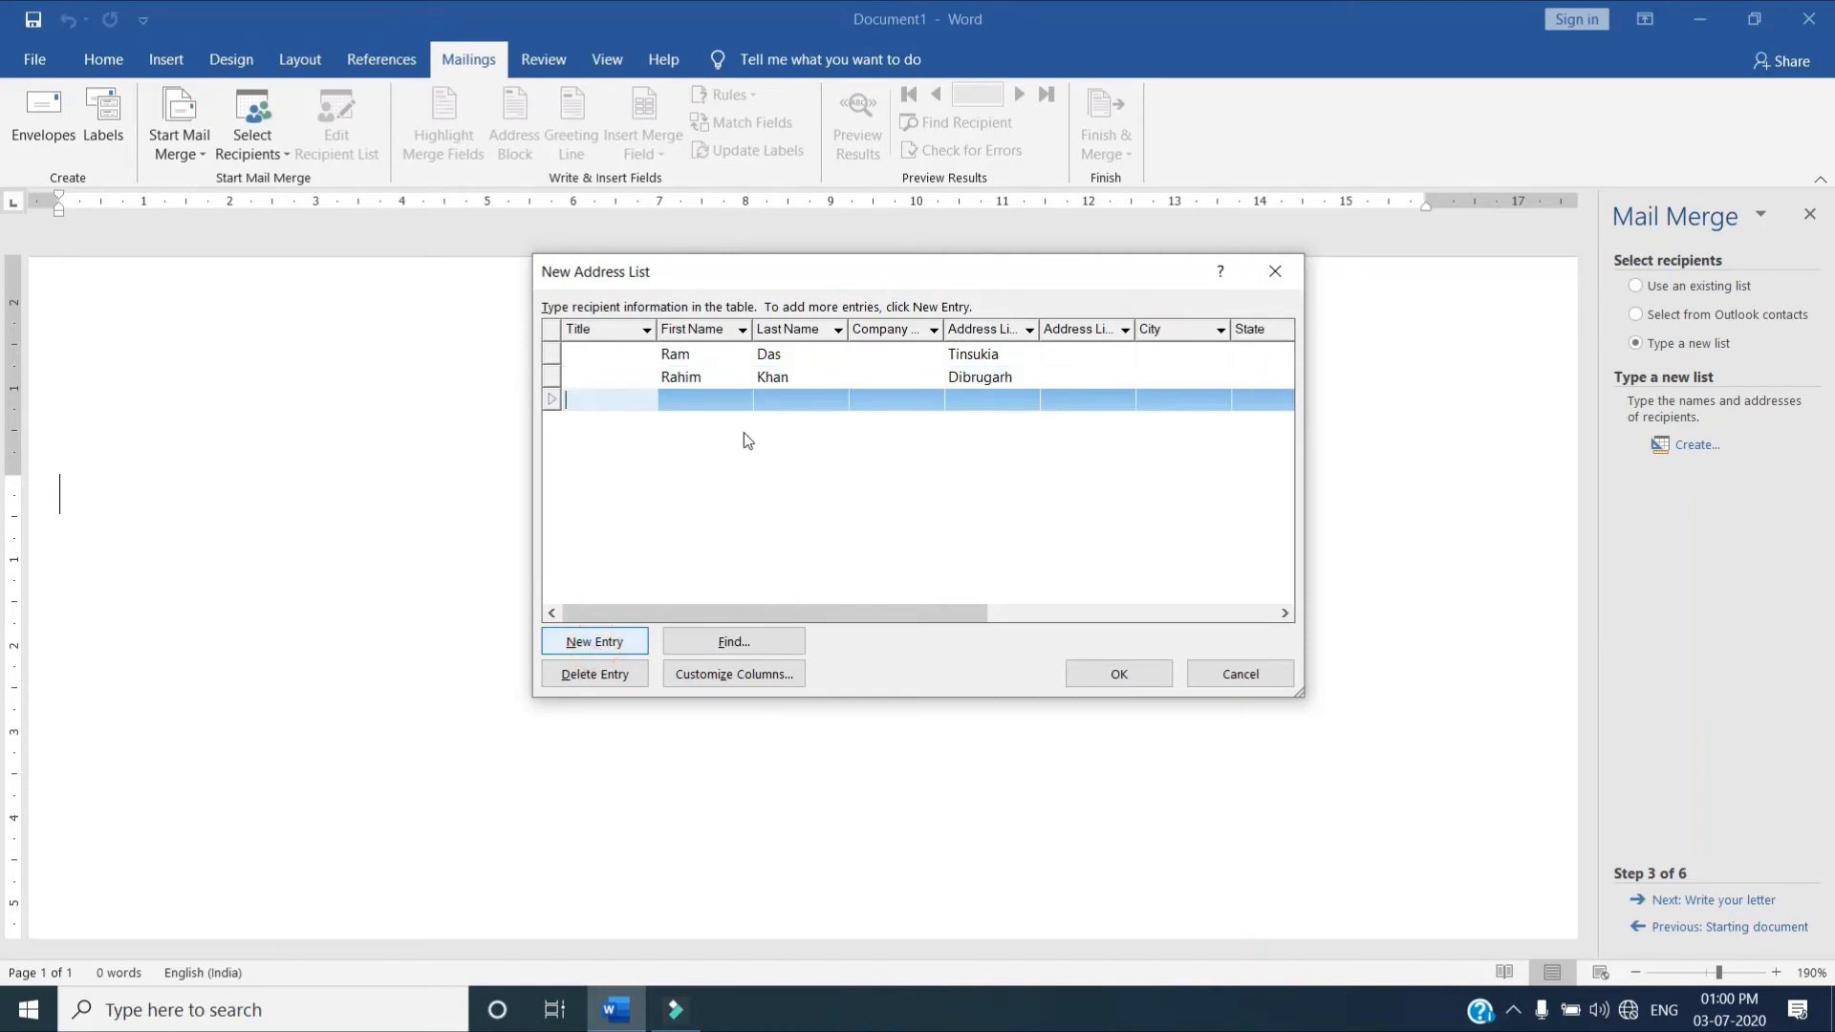
{"action": "left_click", "coordinate": [712, 399]}
{"action": "type", "text": "Jo"}
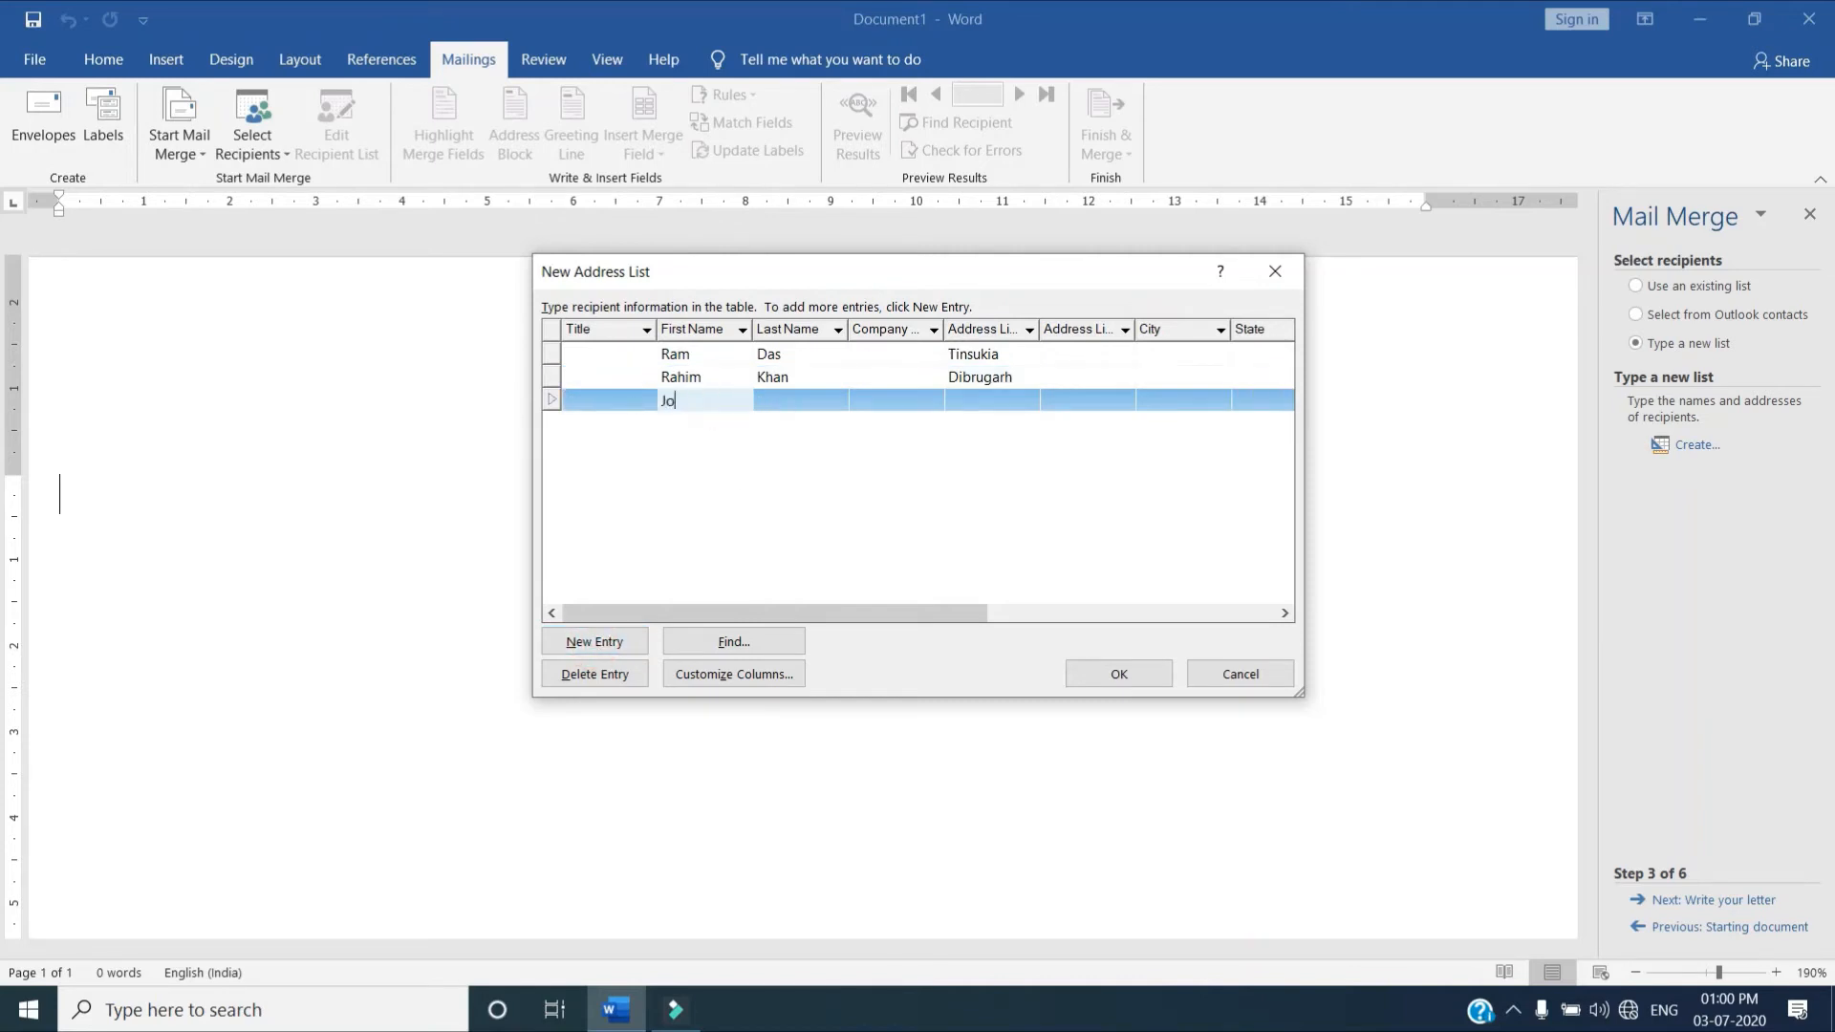
{"action": "type", "text": "hn De"}
{"action": "key", "text": "BackSpace"}
{"action": "key", "text": "BackSpace"}
{"action": "key", "text": "BackSpace"}
{"action": "left_click", "coordinate": [793, 402]}
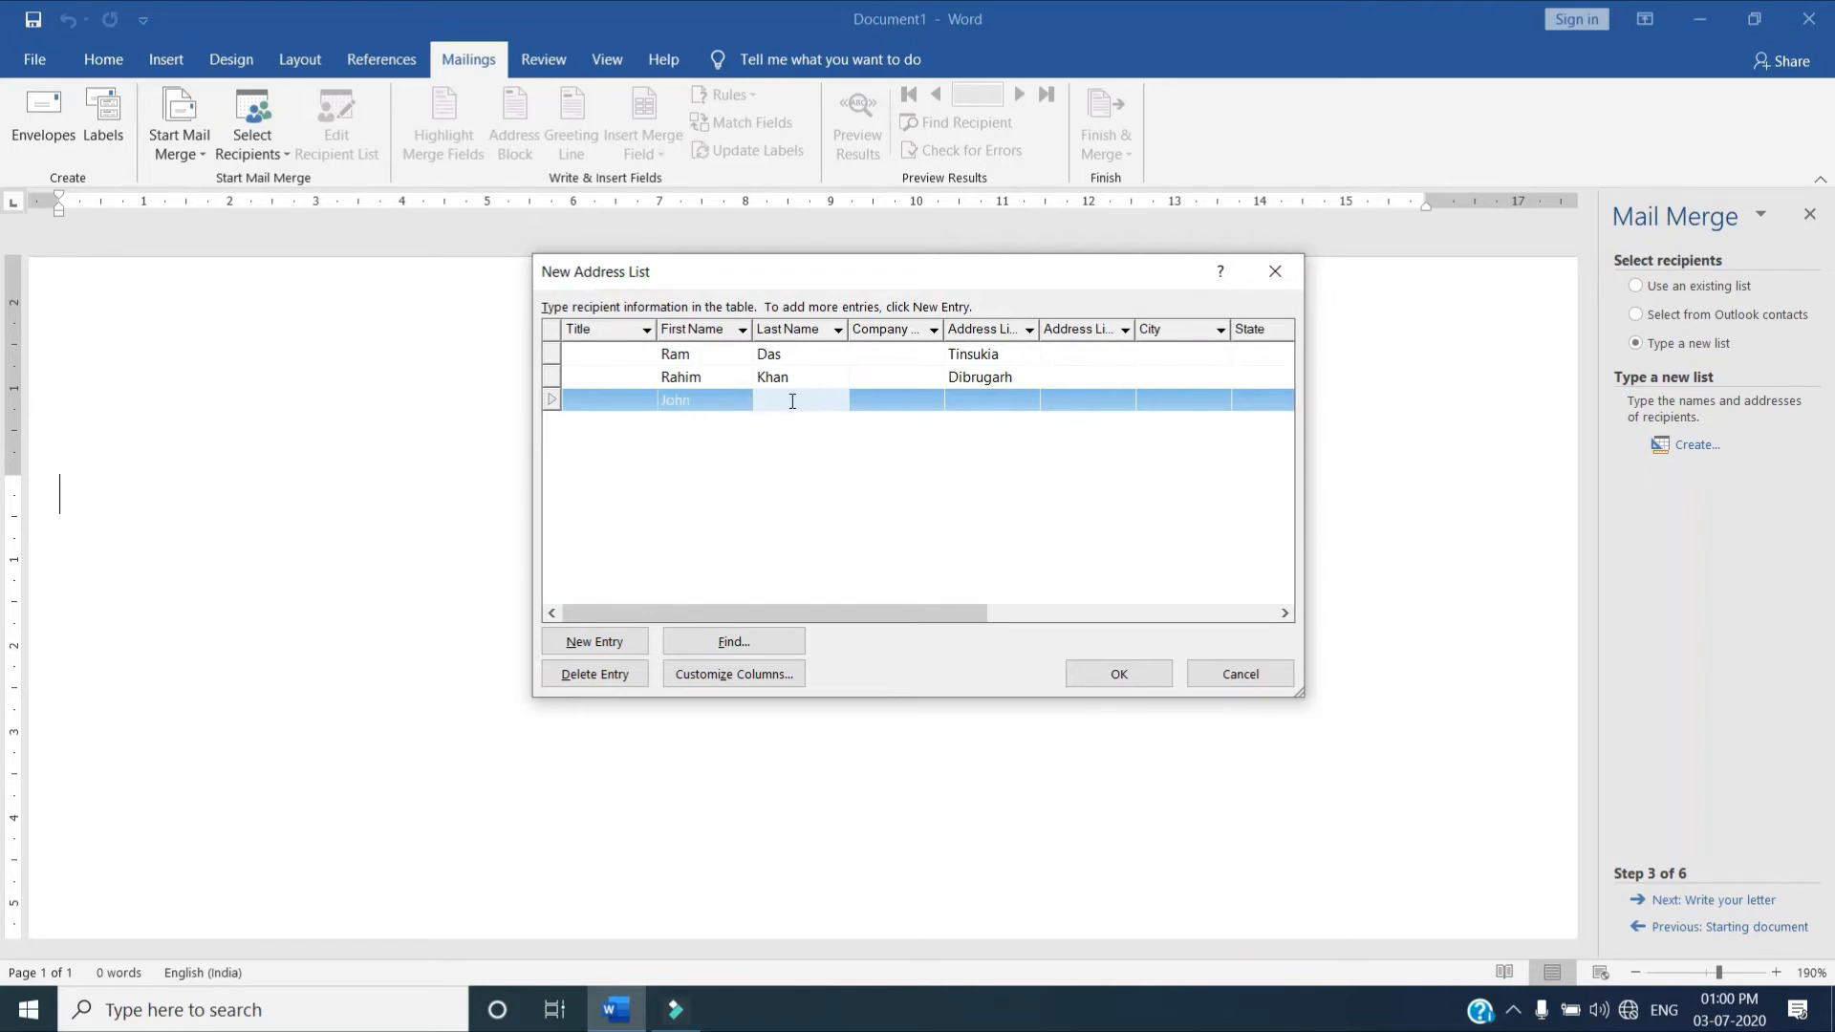
{"action": "type", "text": "De Souza"}
{"action": "left_click", "coordinate": [978, 399]}
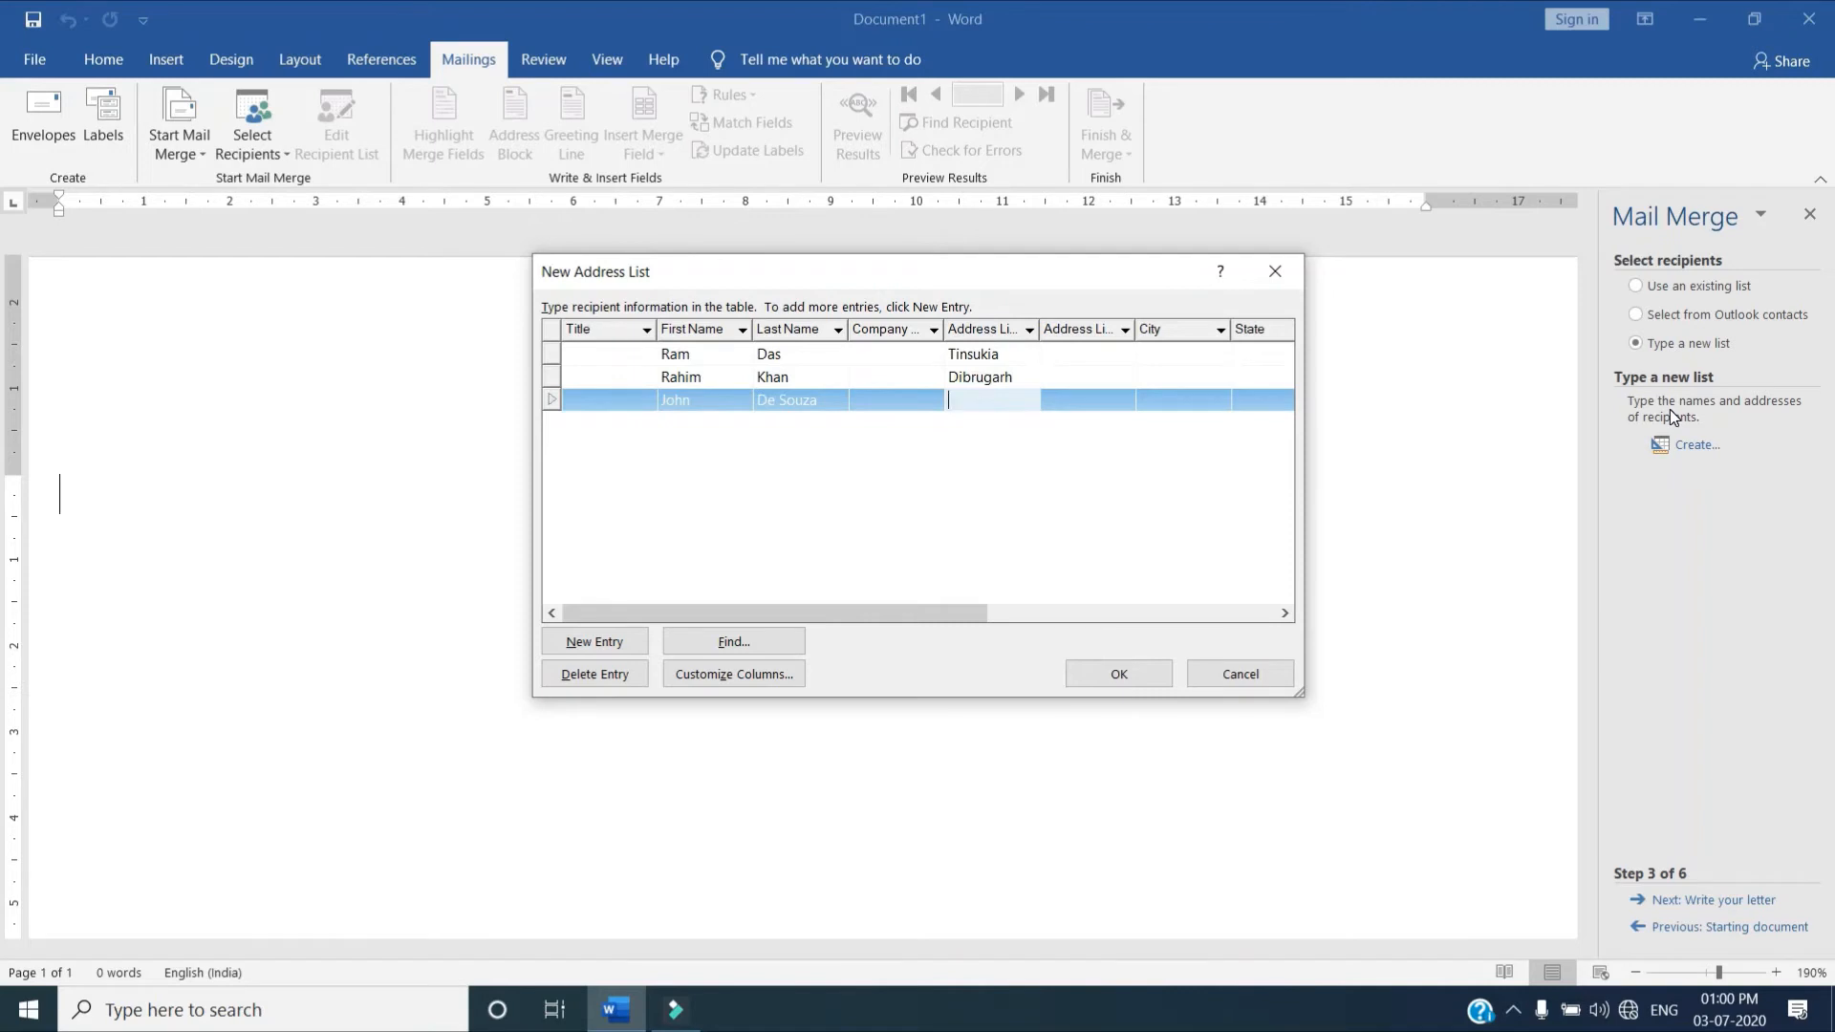
{"action": "type", "text": "Sibsagar"}
Add a fourth entry to the address list with that recipient's first name, last name and first address line
{"action": "left_click", "coordinate": [594, 641]}
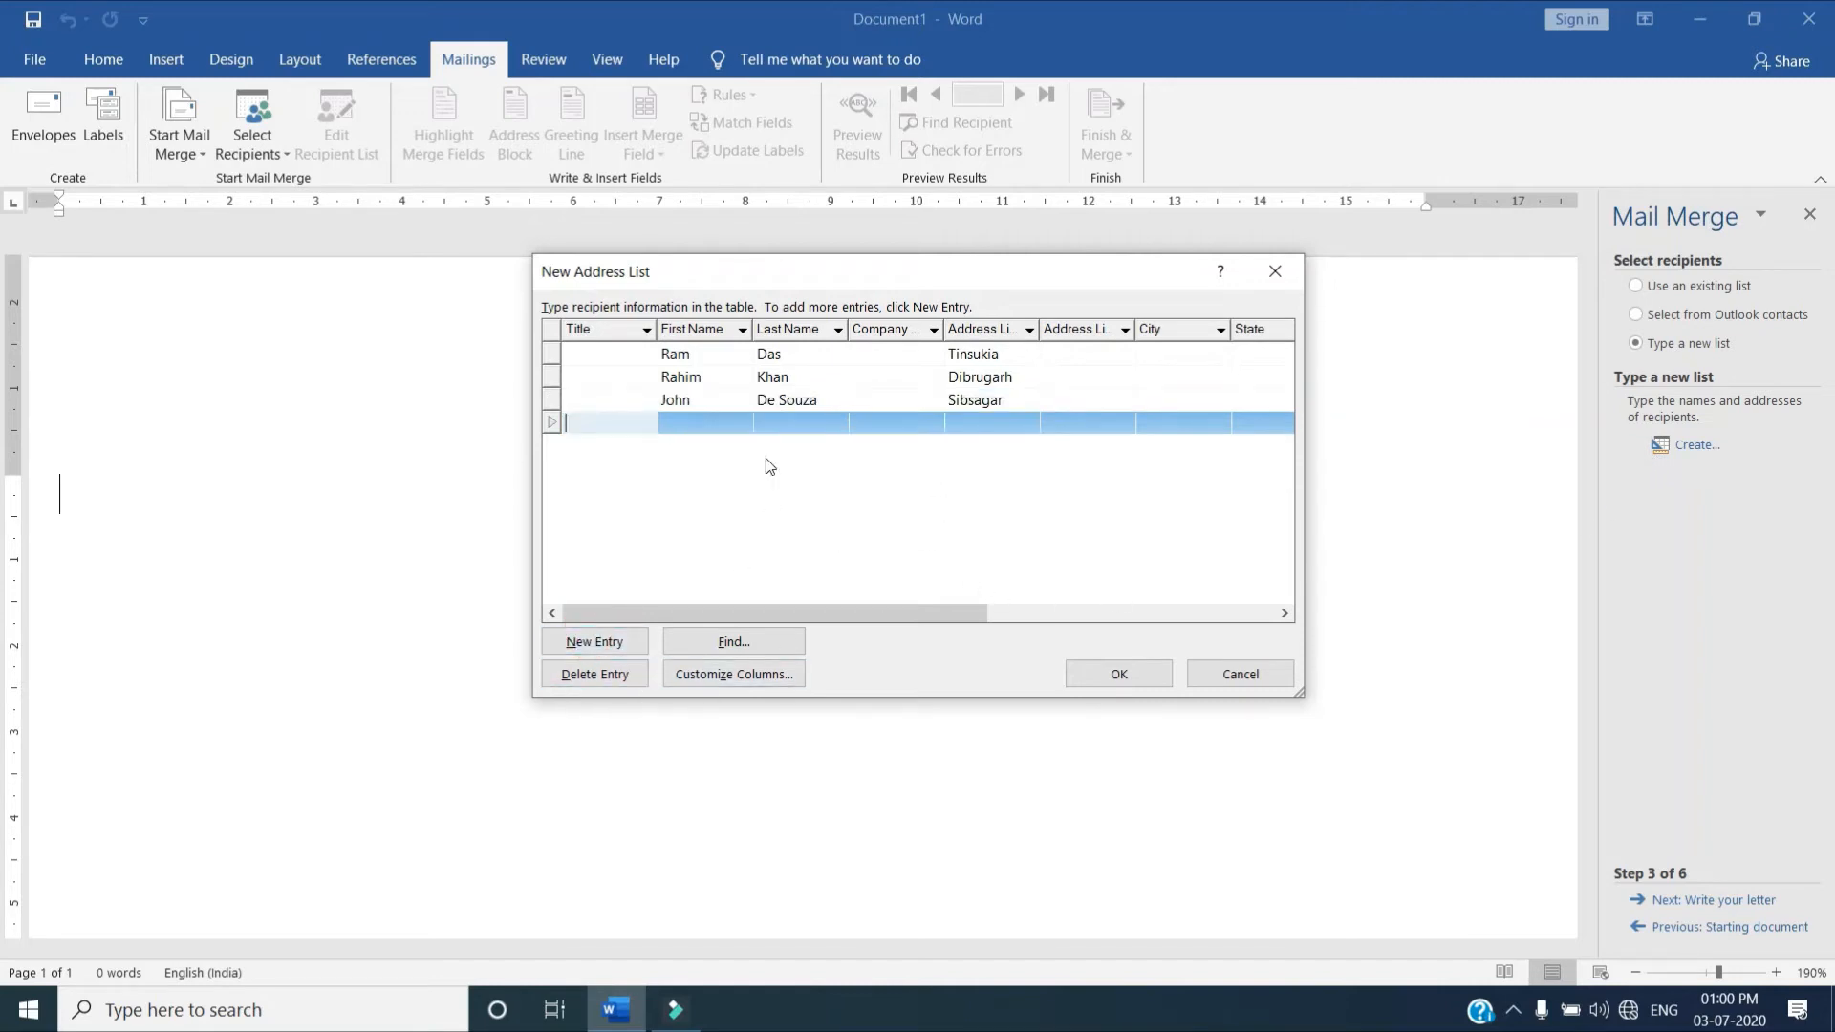
{"action": "left_click", "coordinate": [695, 421]}
{"action": "type", "text": "Karanj"}
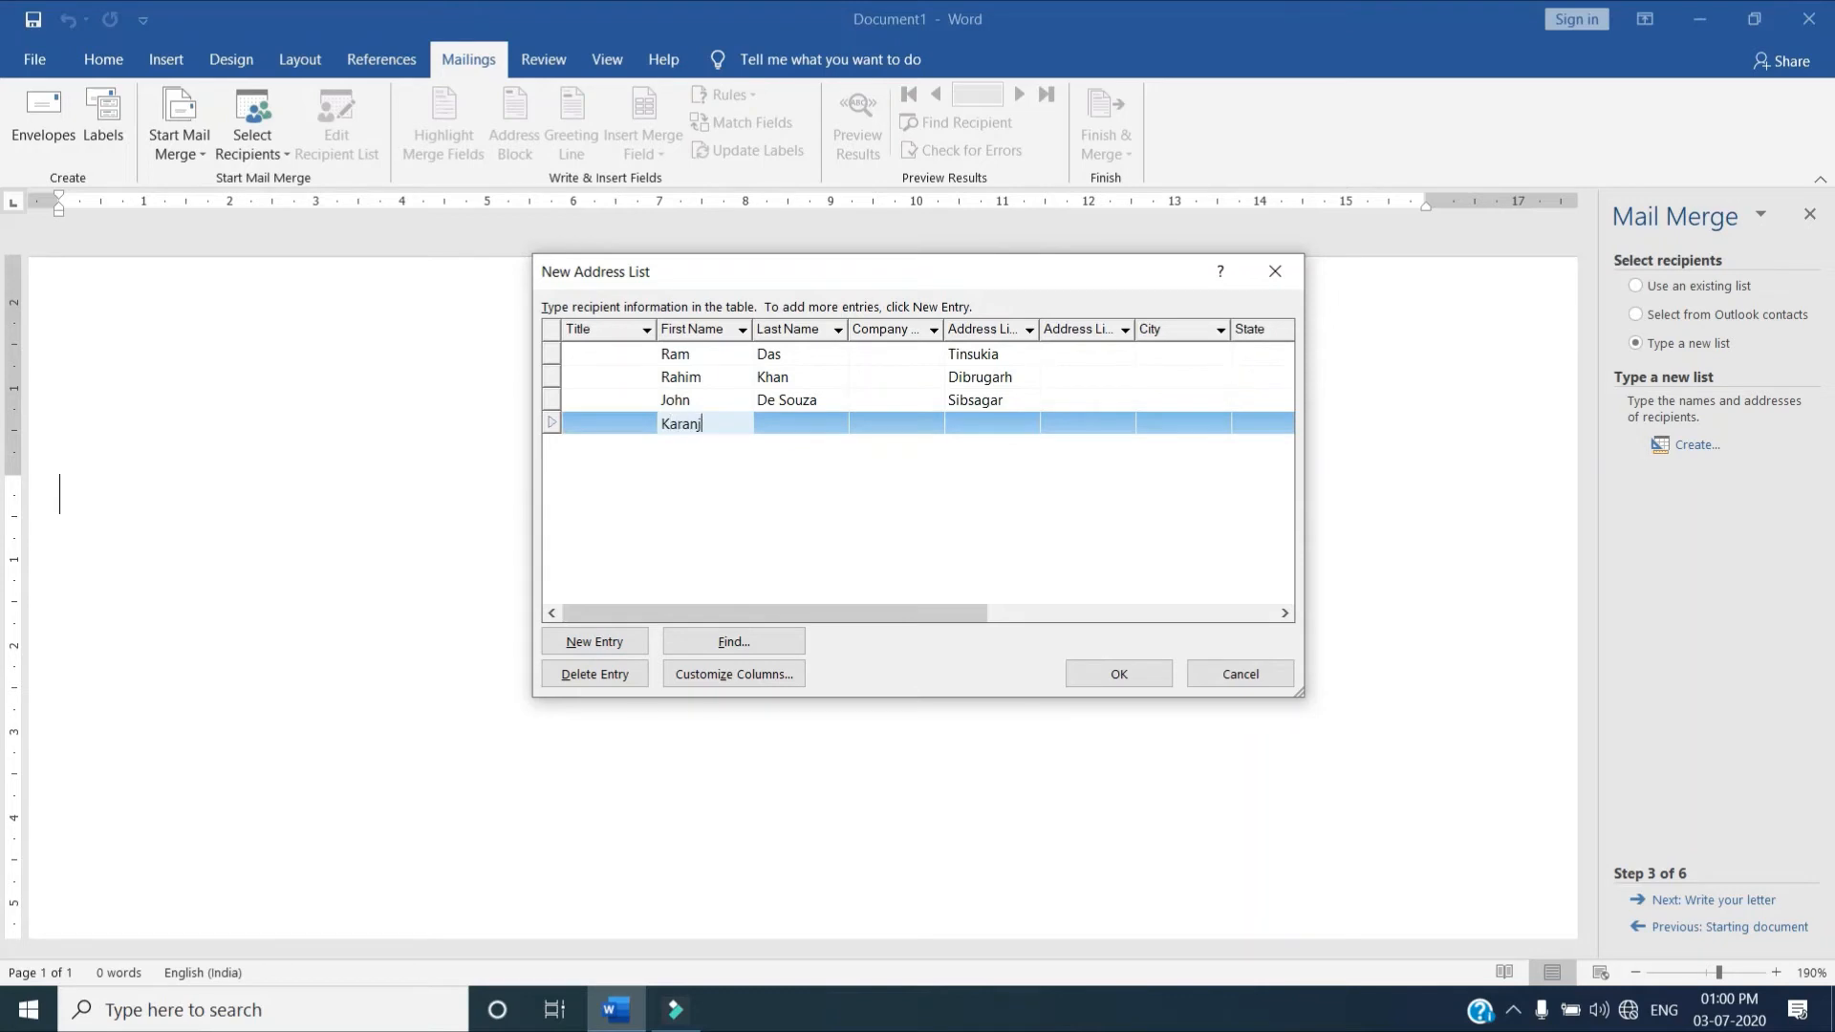
{"action": "type", "text": "it"}
{"action": "key", "text": "Tab"}
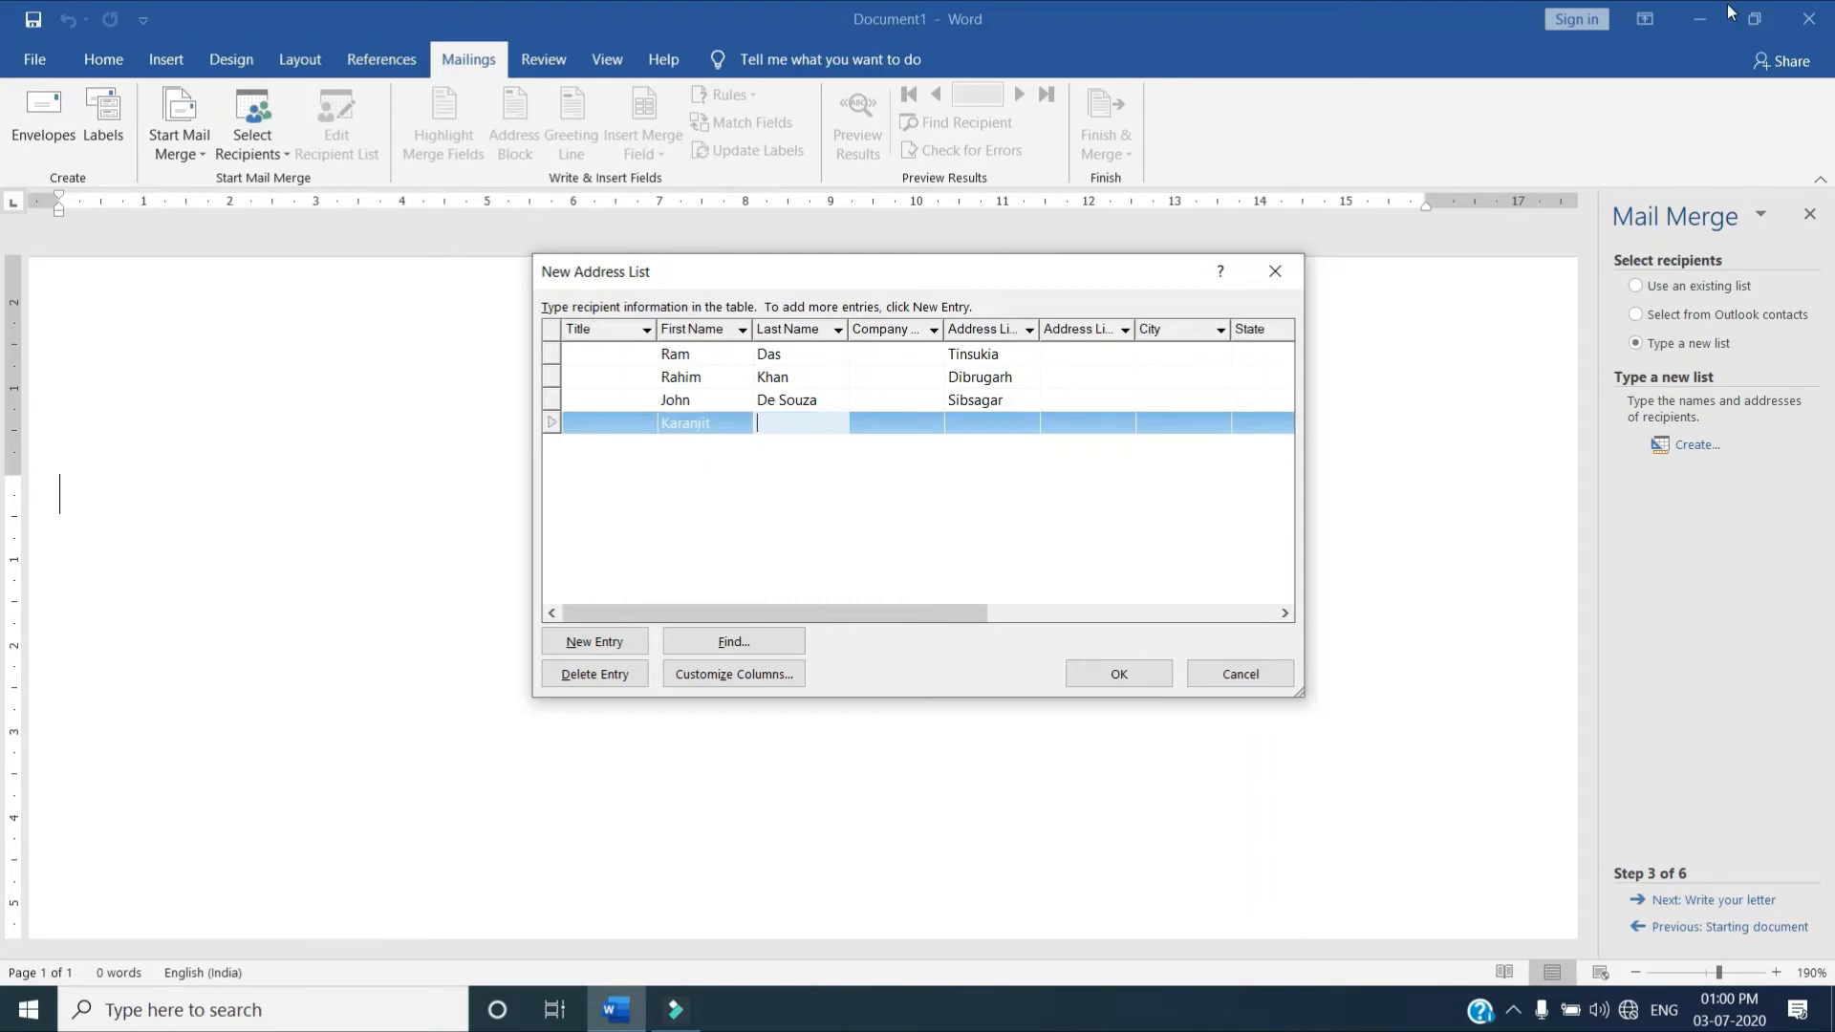
{"action": "type", "text": "Singh"}
{"action": "key", "text": "Tab"}
{"action": "key", "text": "Tab"}
{"action": "type", "text": "Doom Doo"}
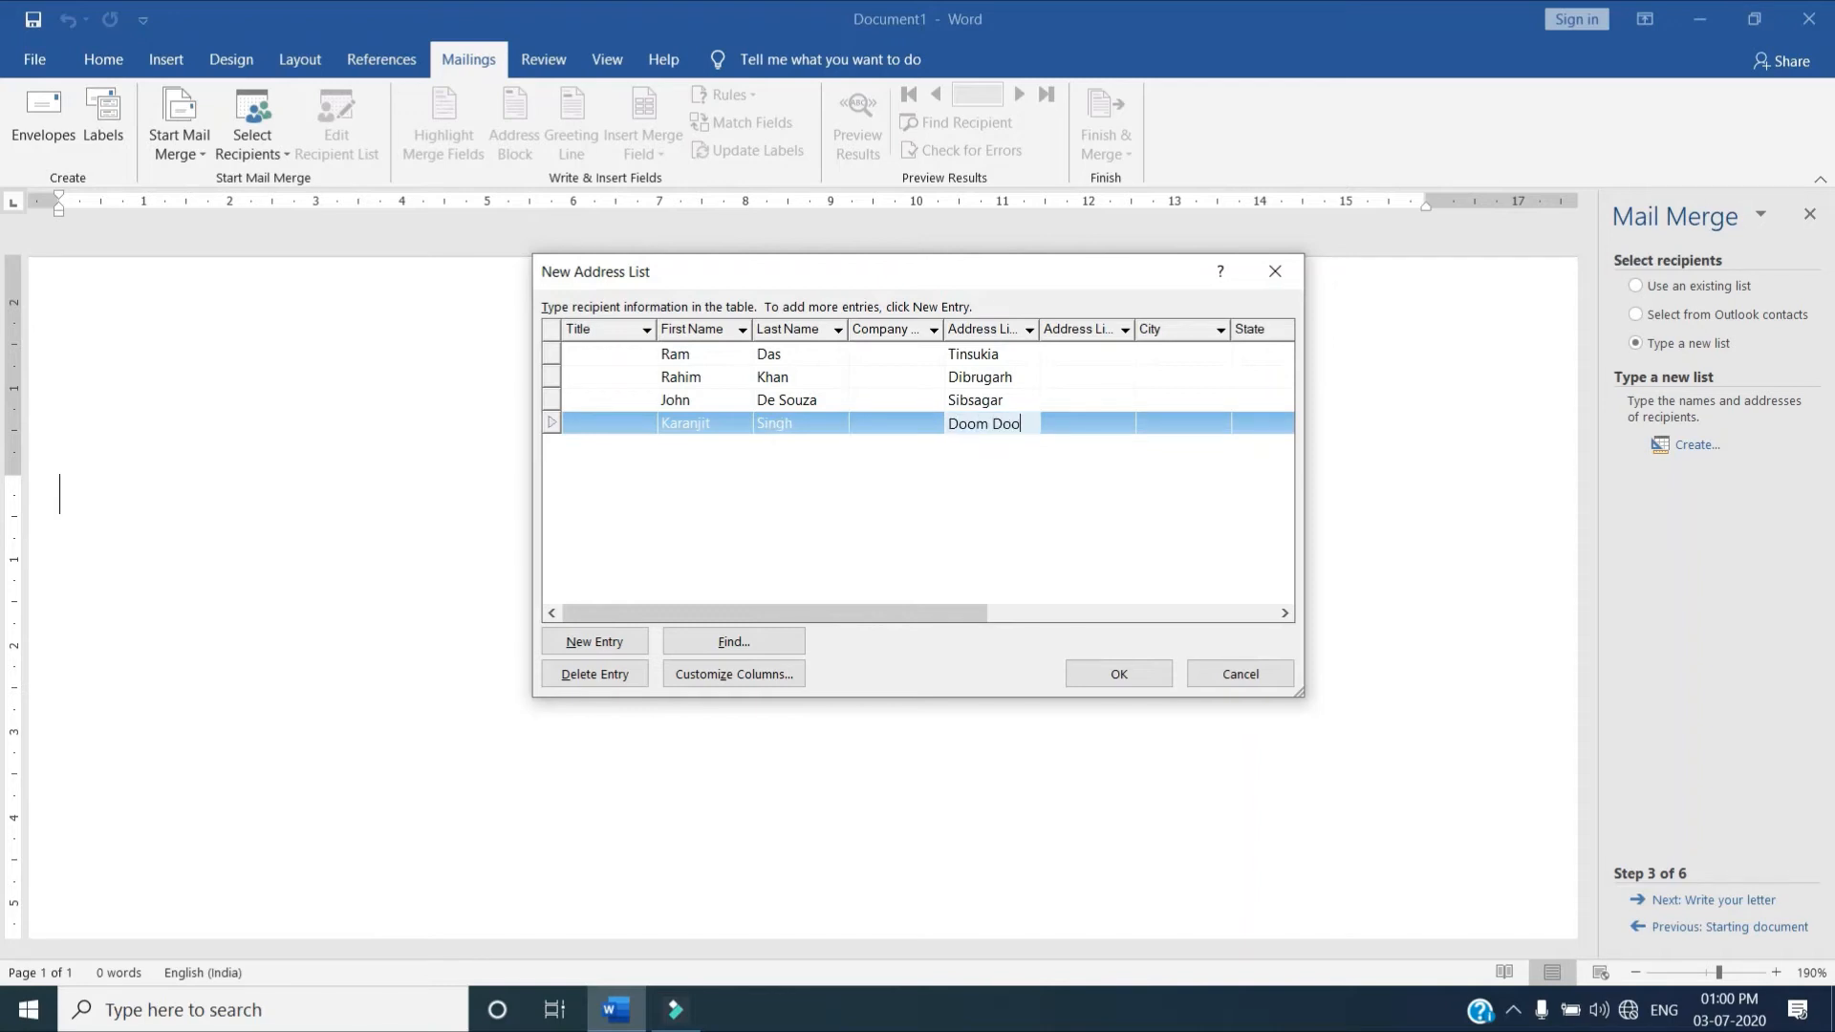
{"action": "type", "text": "ma"}
Add a fifth entry to the address list with that recipient's first name, last name and first address line
{"action": "left_click", "coordinate": [587, 641]}
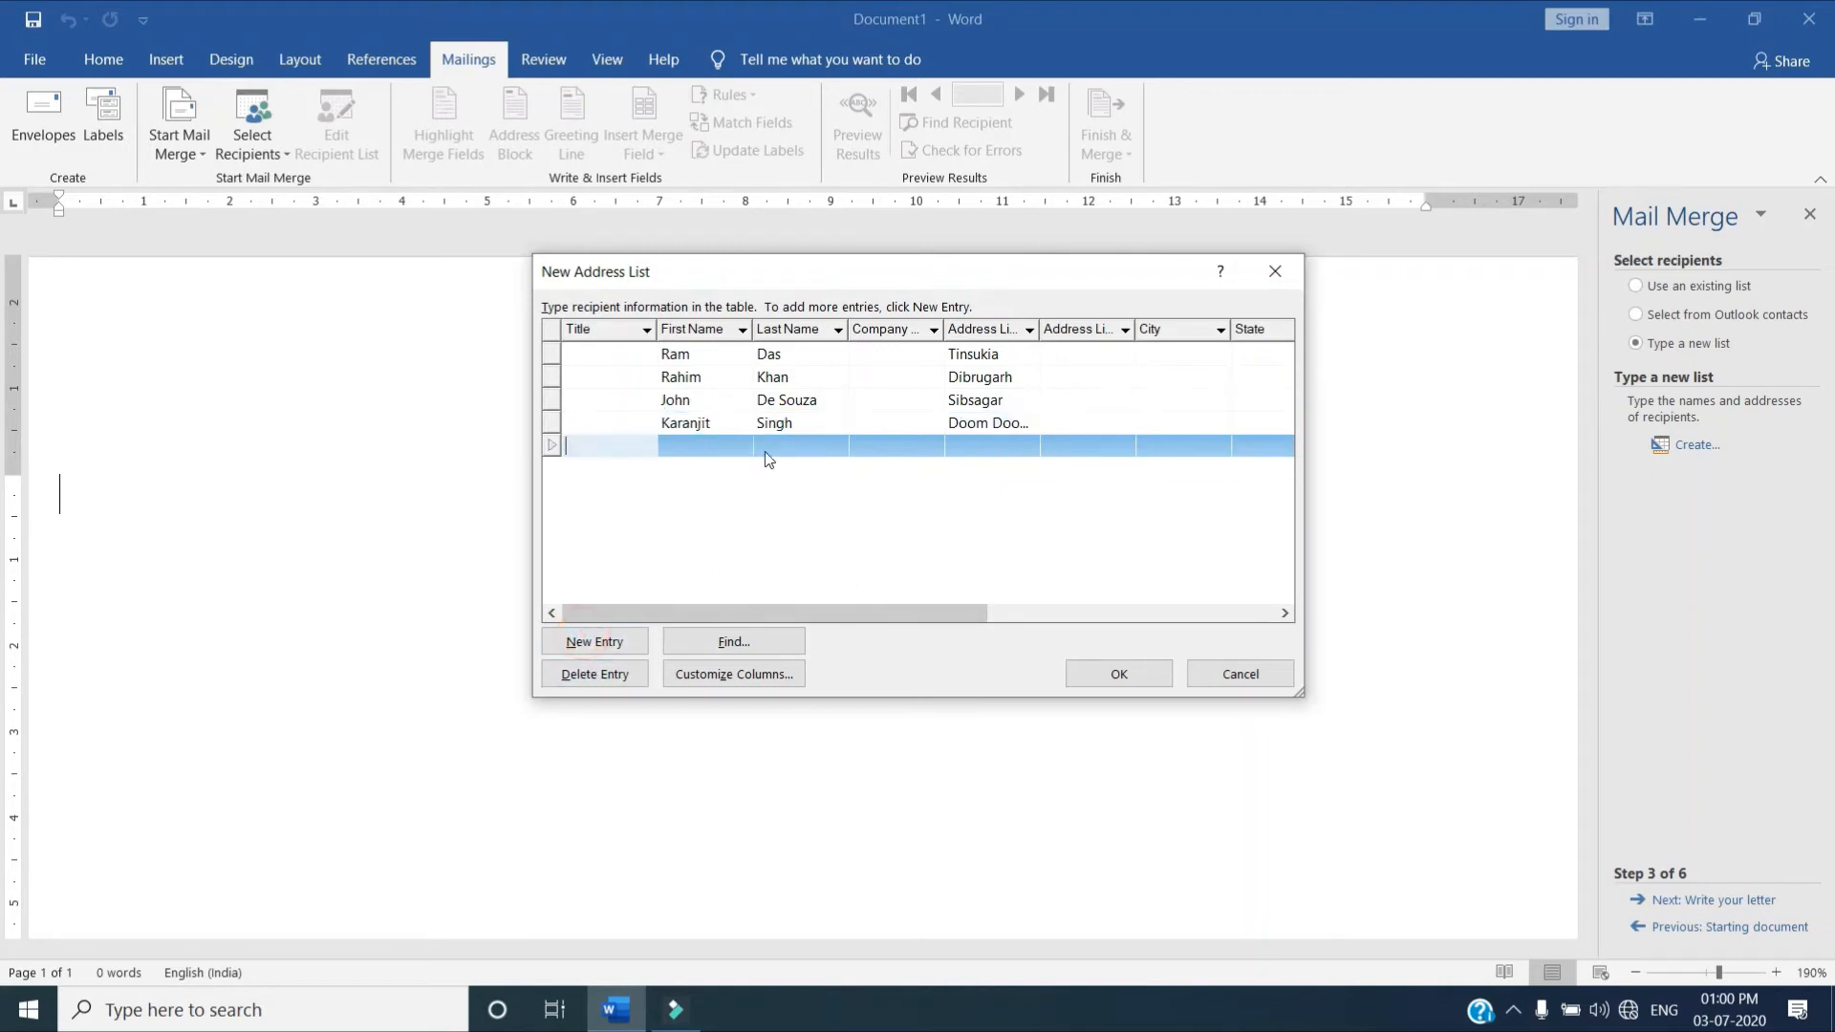
{"action": "left_click", "coordinate": [715, 445]}
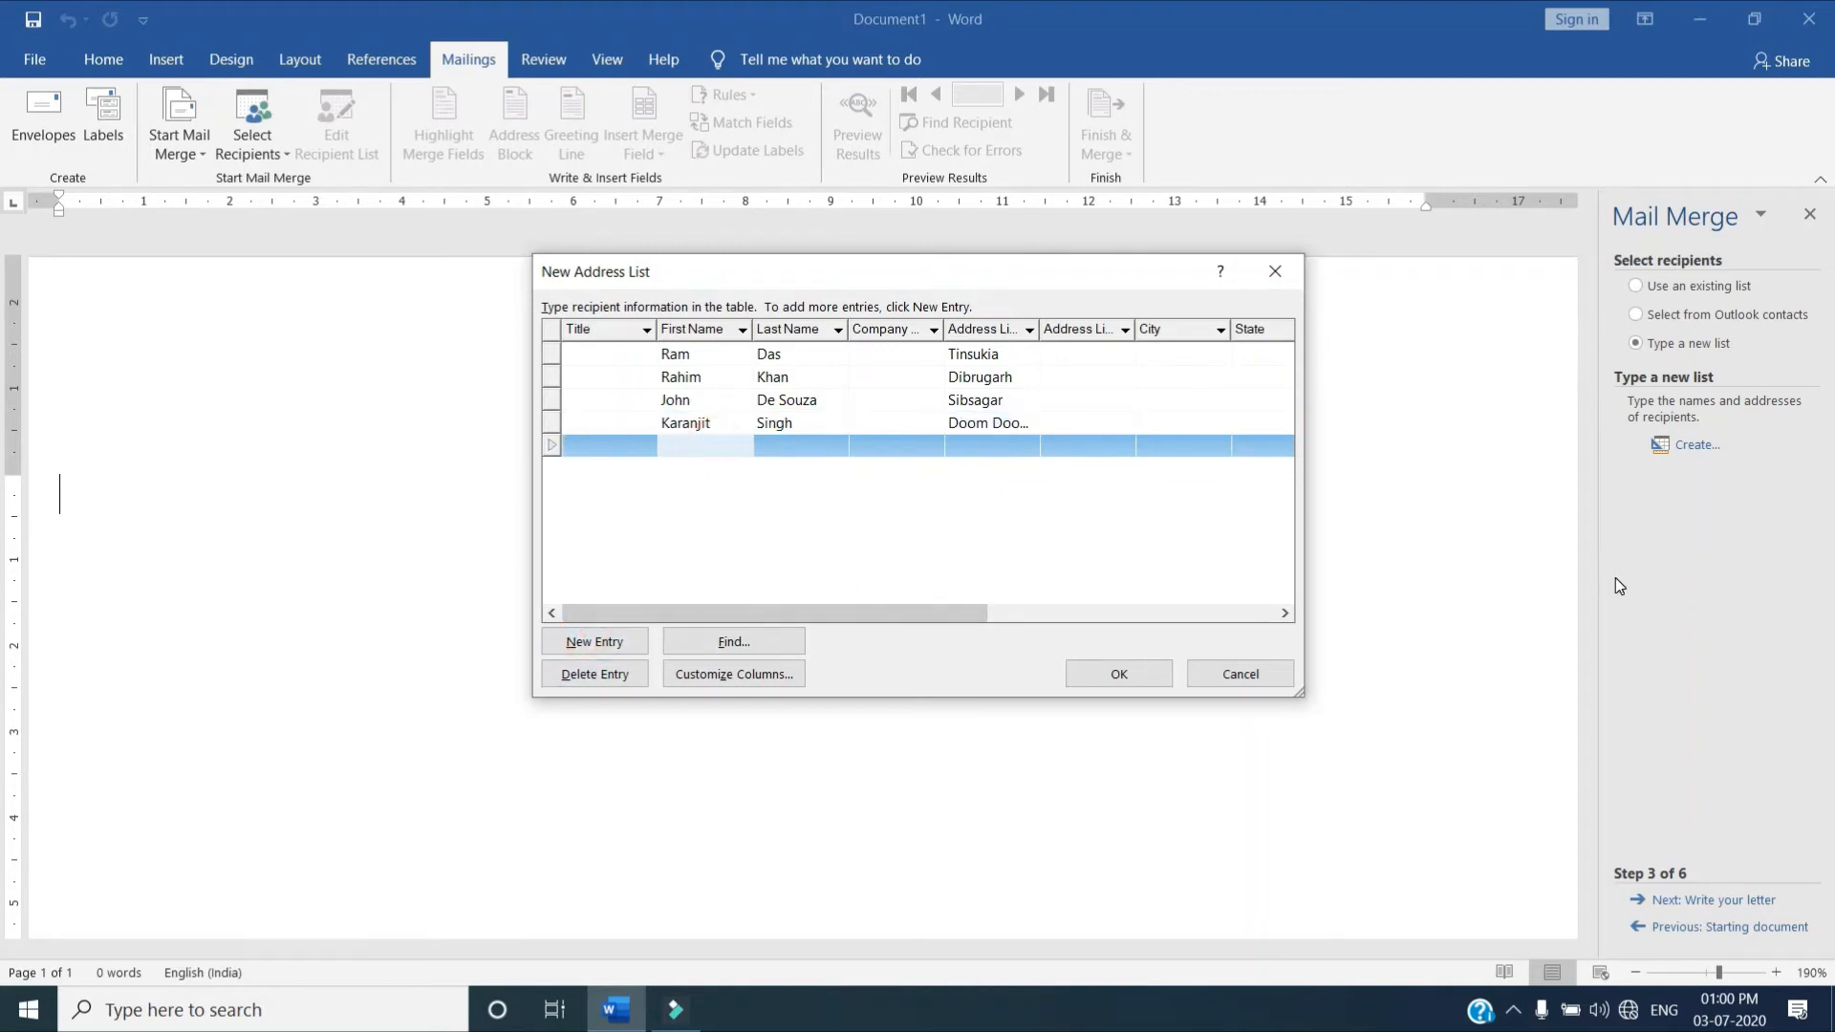
{"action": "type", "text": "Rite"}
{"action": "type", "text": "swh"}
{"action": "key", "text": "BackSpace"}
{"action": "key", "text": "BackSpace"}
{"action": "type", "text": "shh"}
{"action": "key", "text": "Tab"}
{"action": "type", "text": "Ahuja"}
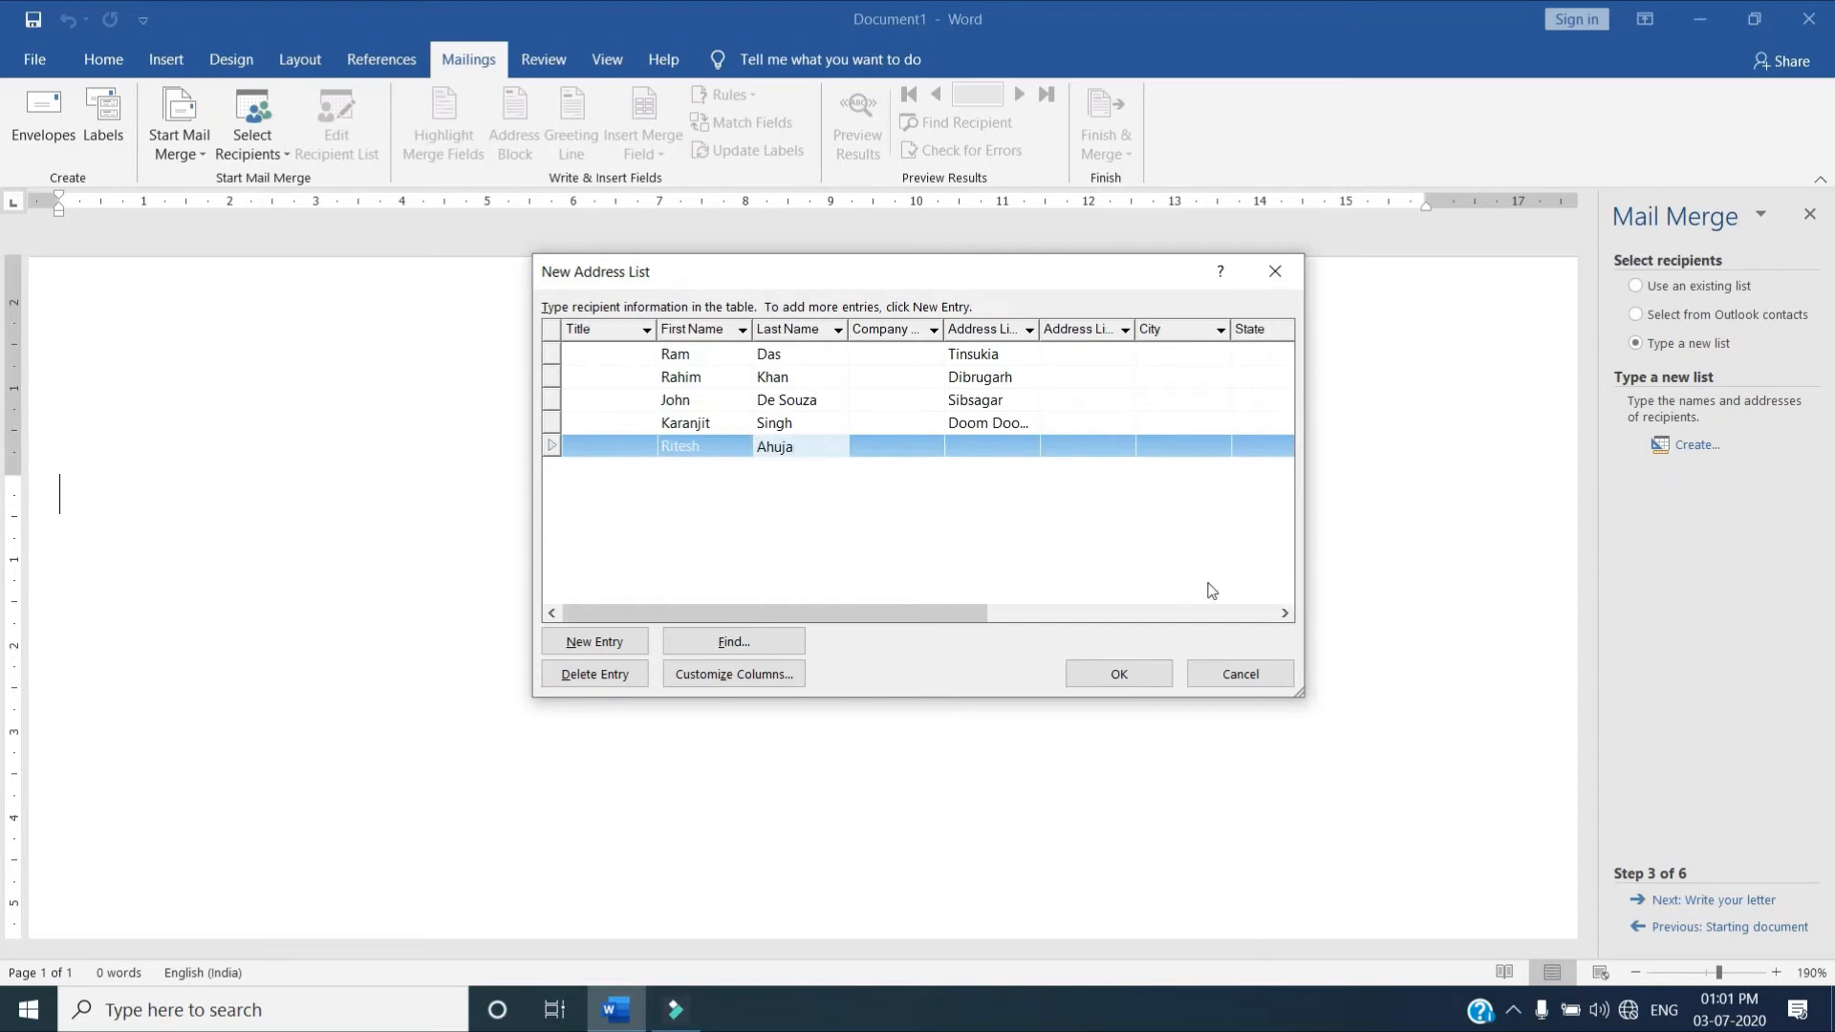
{"action": "left_click", "coordinate": [977, 443]}
{"action": "type", "text": "Digboi"}
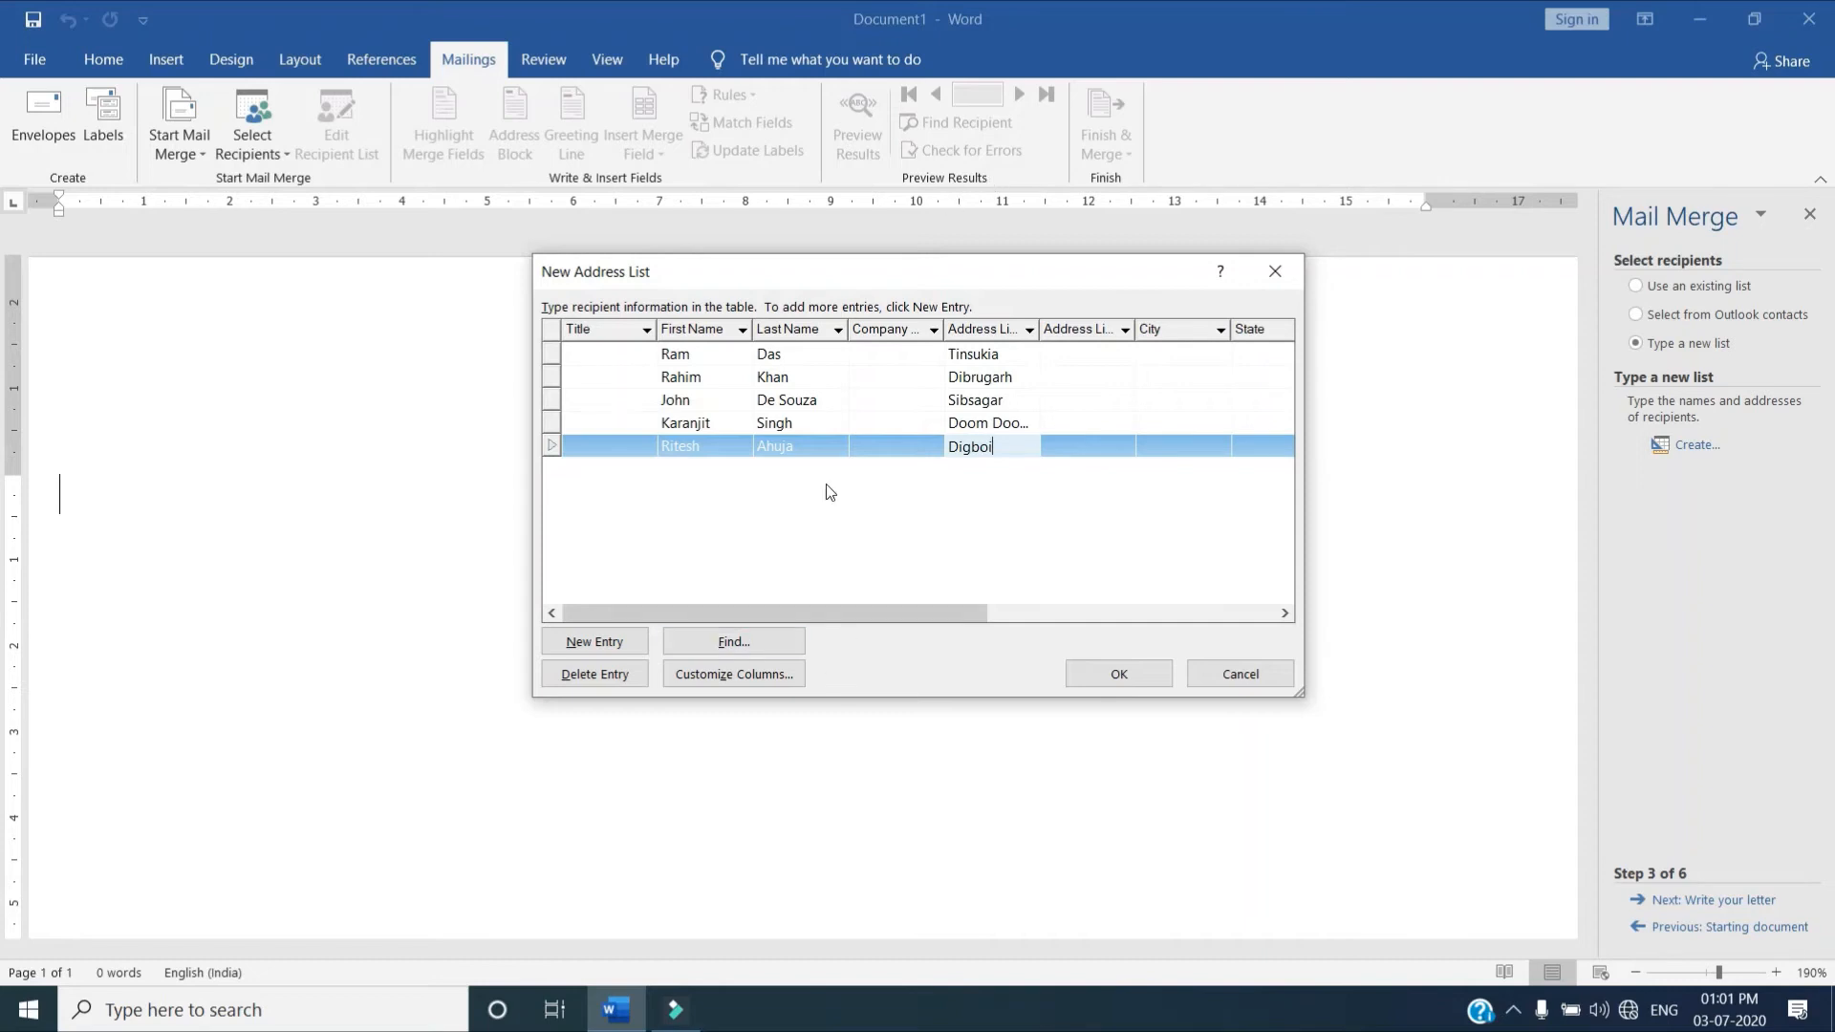
{"action": "left_click", "coordinate": [1081, 355]}
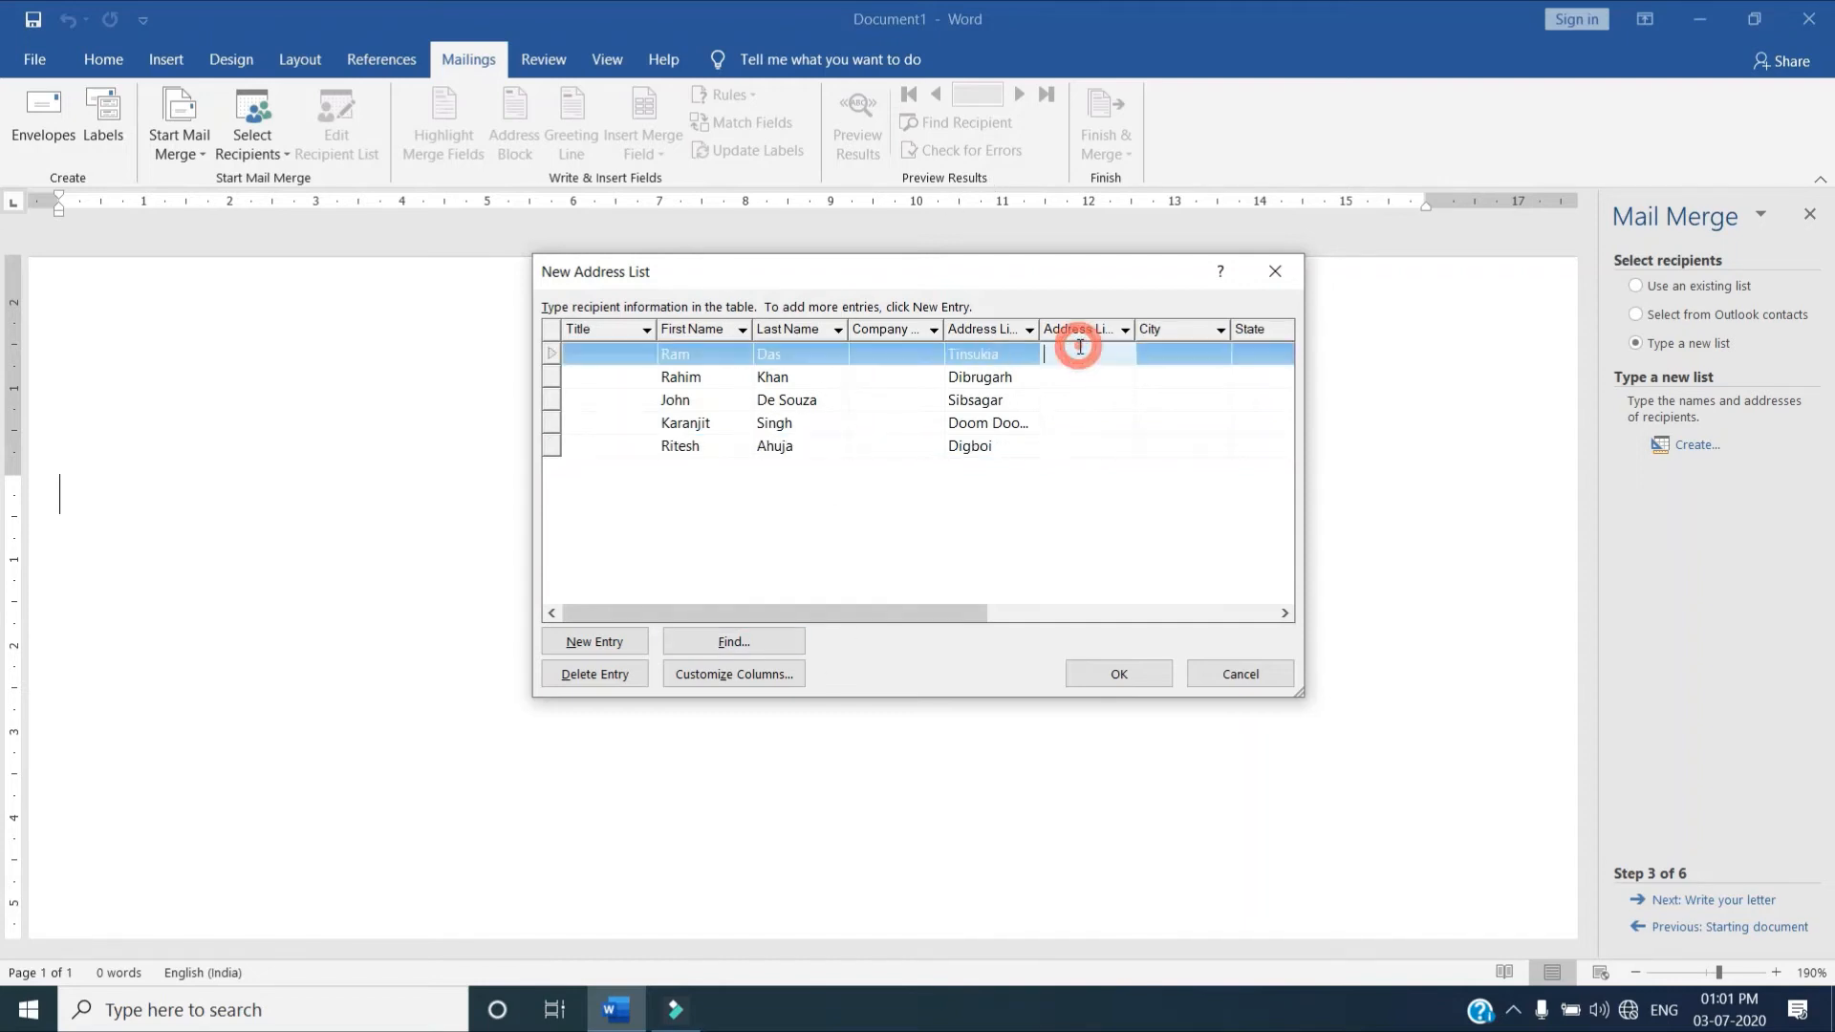
{"action": "left_click", "coordinate": [1166, 353]}
{"action": "left_click", "coordinate": [1261, 353]}
{"action": "left_click", "coordinate": [1286, 613]}
{"action": "left_click_drag", "start_coordinate": [962, 608], "coordinate": [922, 616]}
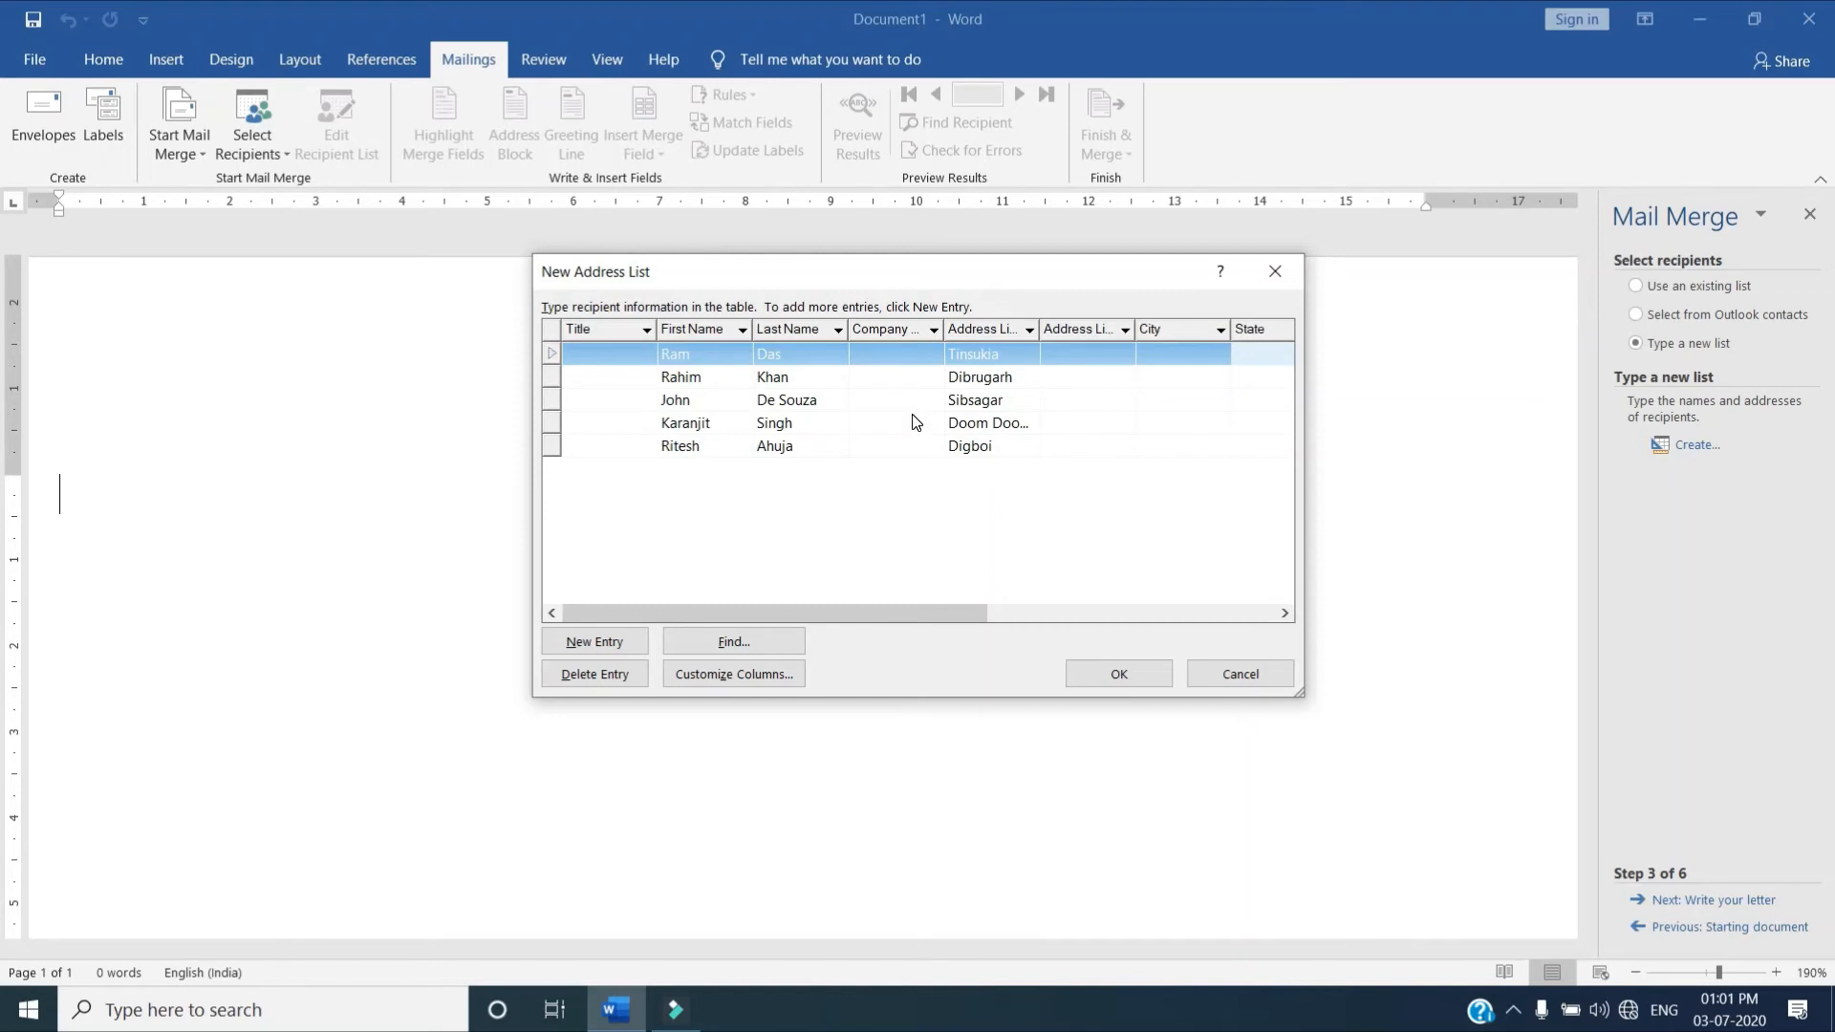
Save the address list as Addr_1 in the JB folder on drive E: and accept all its recipients for the merge
{"action": "left_click", "coordinate": [1119, 674]}
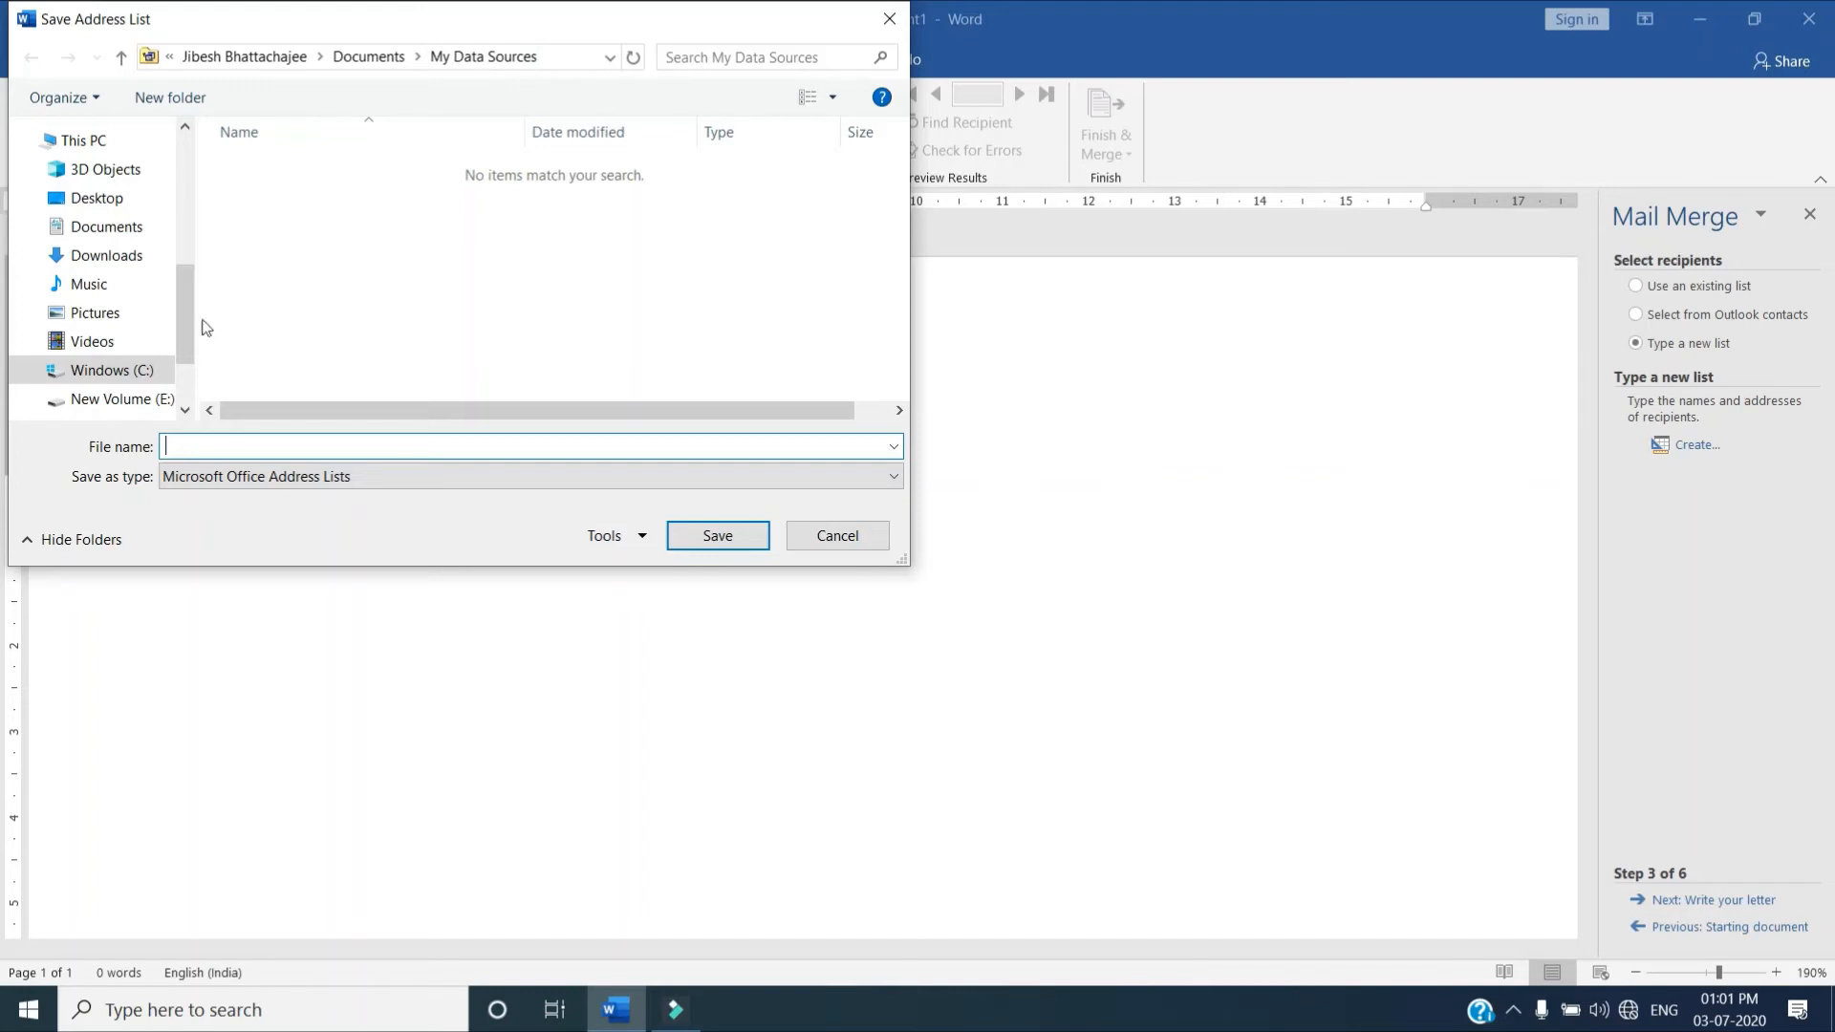
{"action": "scroll", "coordinate": [187, 368], "scroll_direction": "down", "scroll_amount": 2}
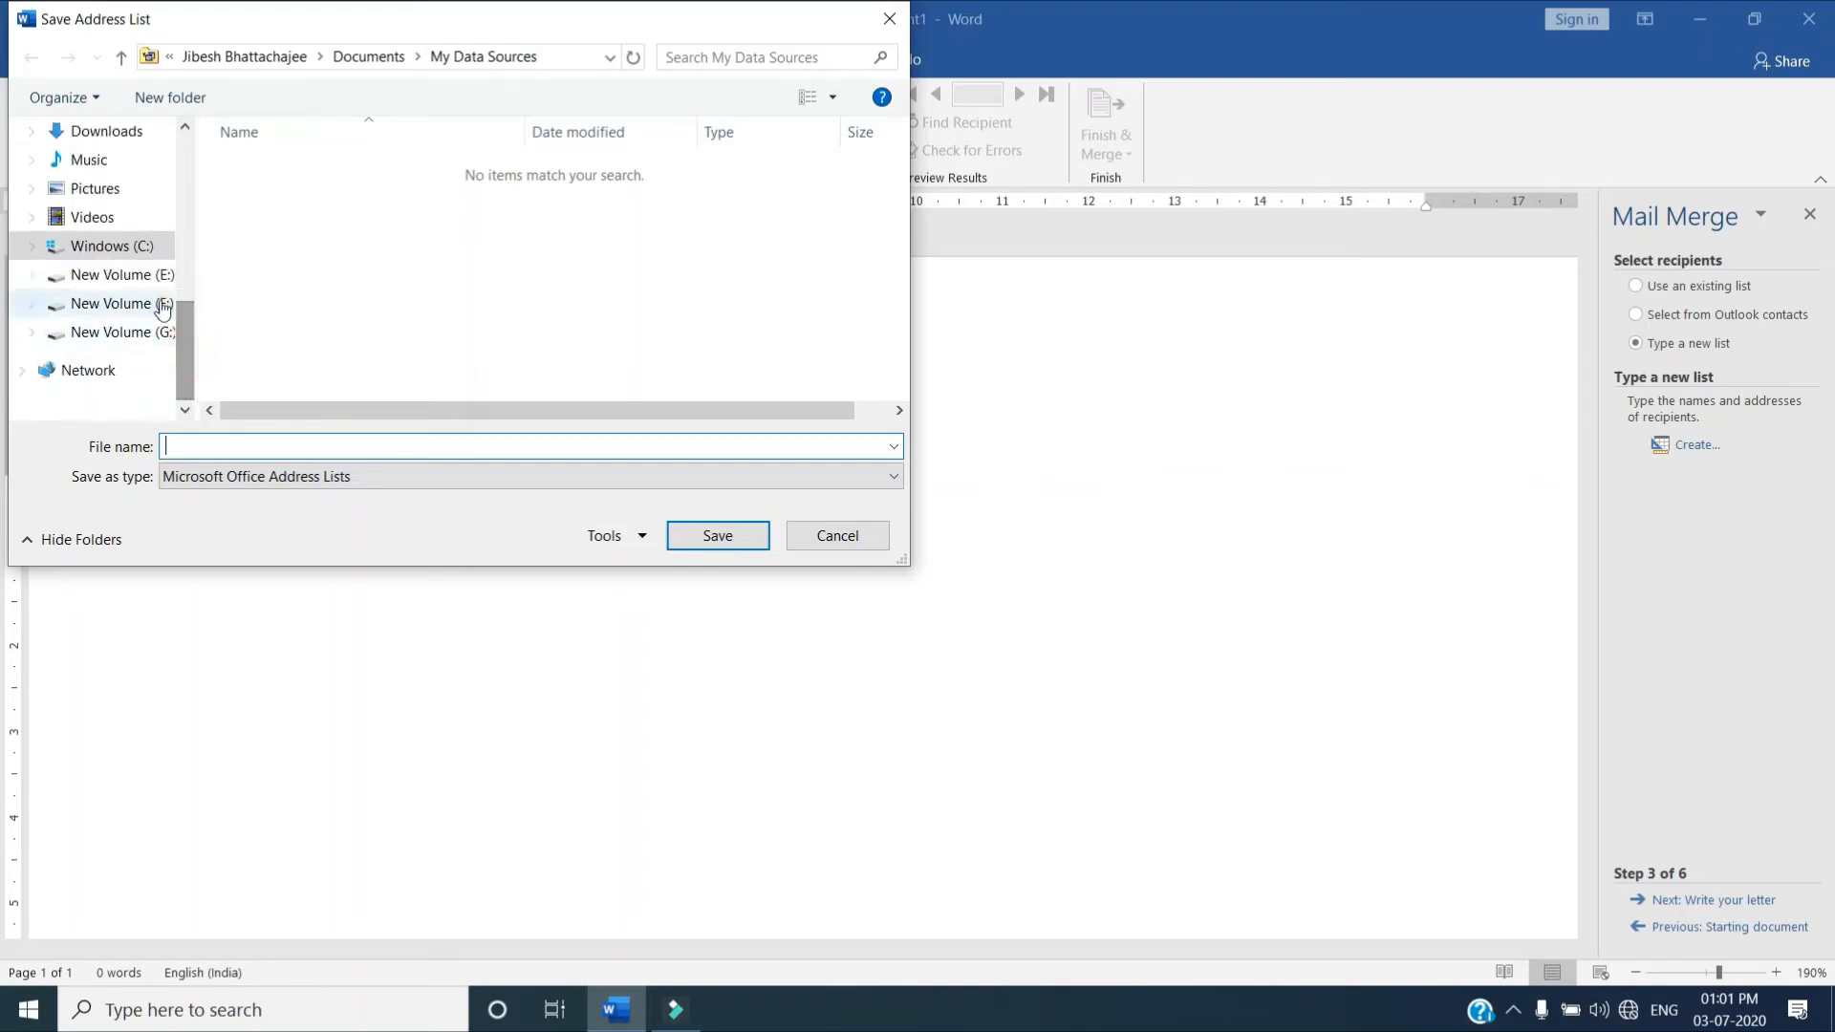
{"action": "left_click", "coordinate": [159, 277]}
{"action": "double_click", "coordinate": [256, 194]}
{"action": "left_click", "coordinate": [237, 445]}
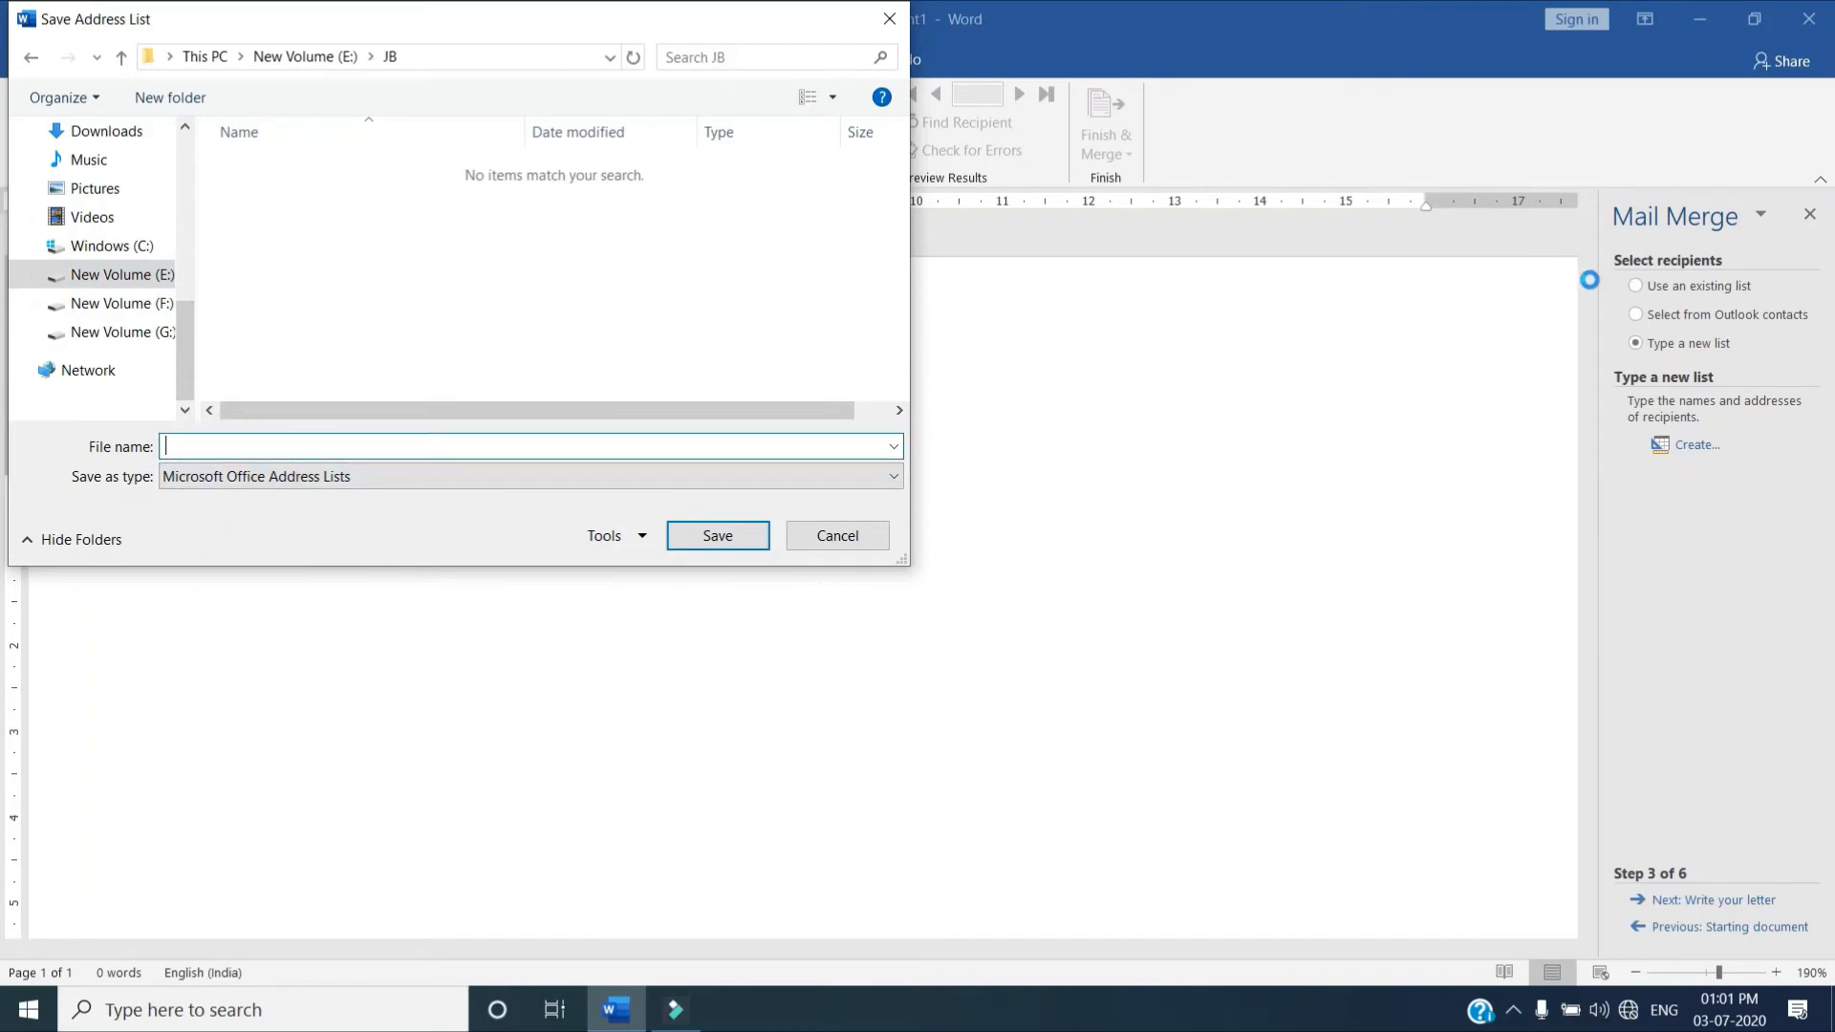
{"action": "type", "text": "Addr_1"}
{"action": "left_click", "coordinate": [717, 537]}
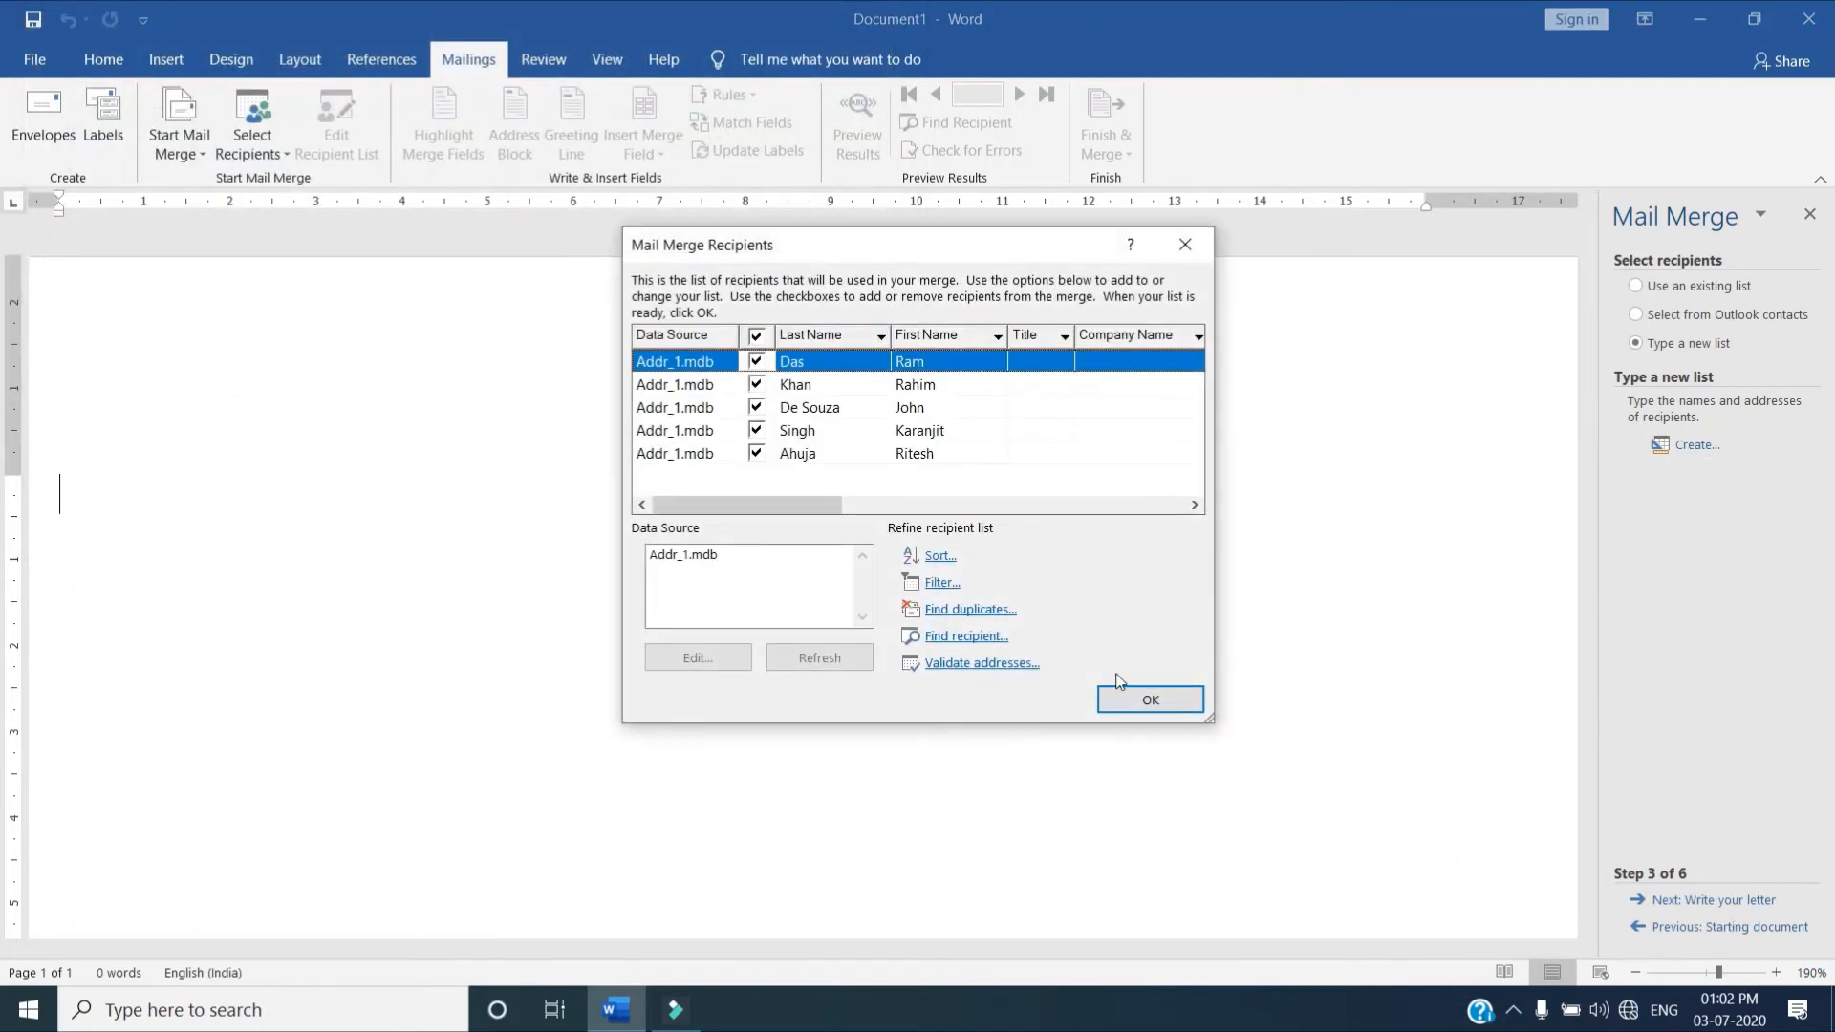
{"action": "left_click", "coordinate": [1163, 698]}
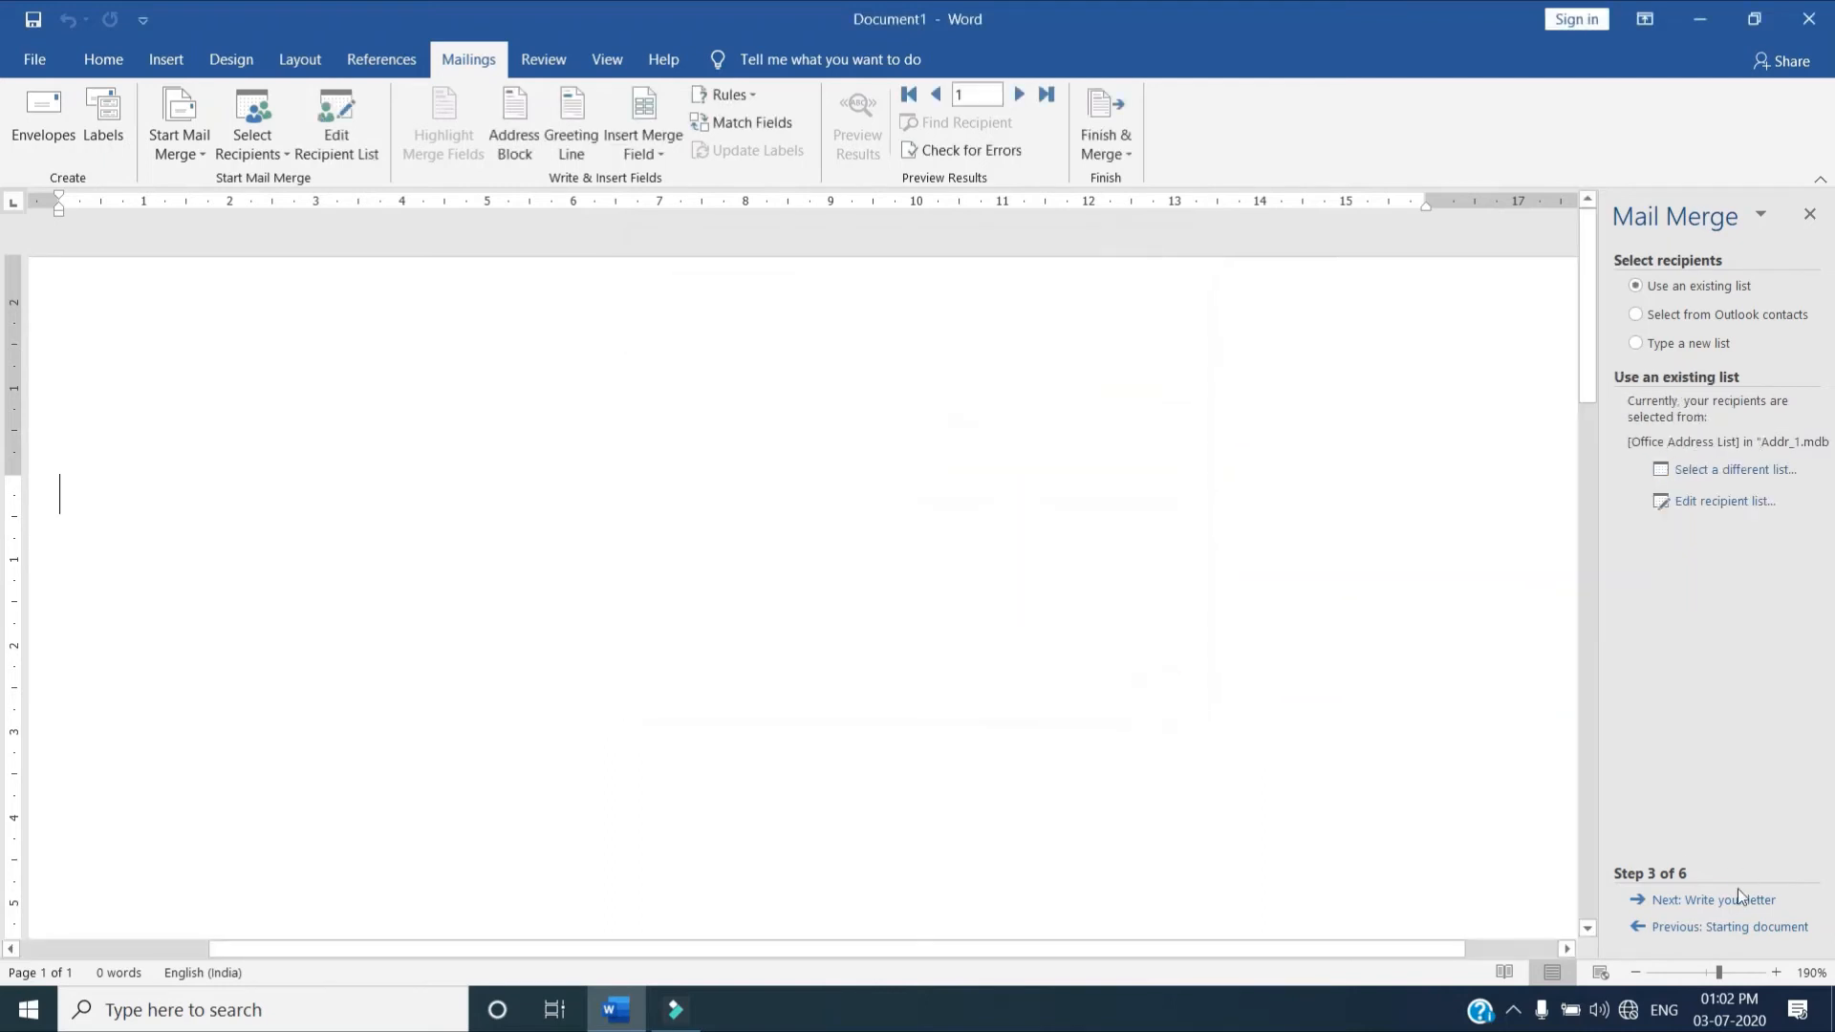
Advance the wizard to writing the letter and begin the letter with "To," followed by an empty line
{"action": "left_click", "coordinate": [1716, 900]}
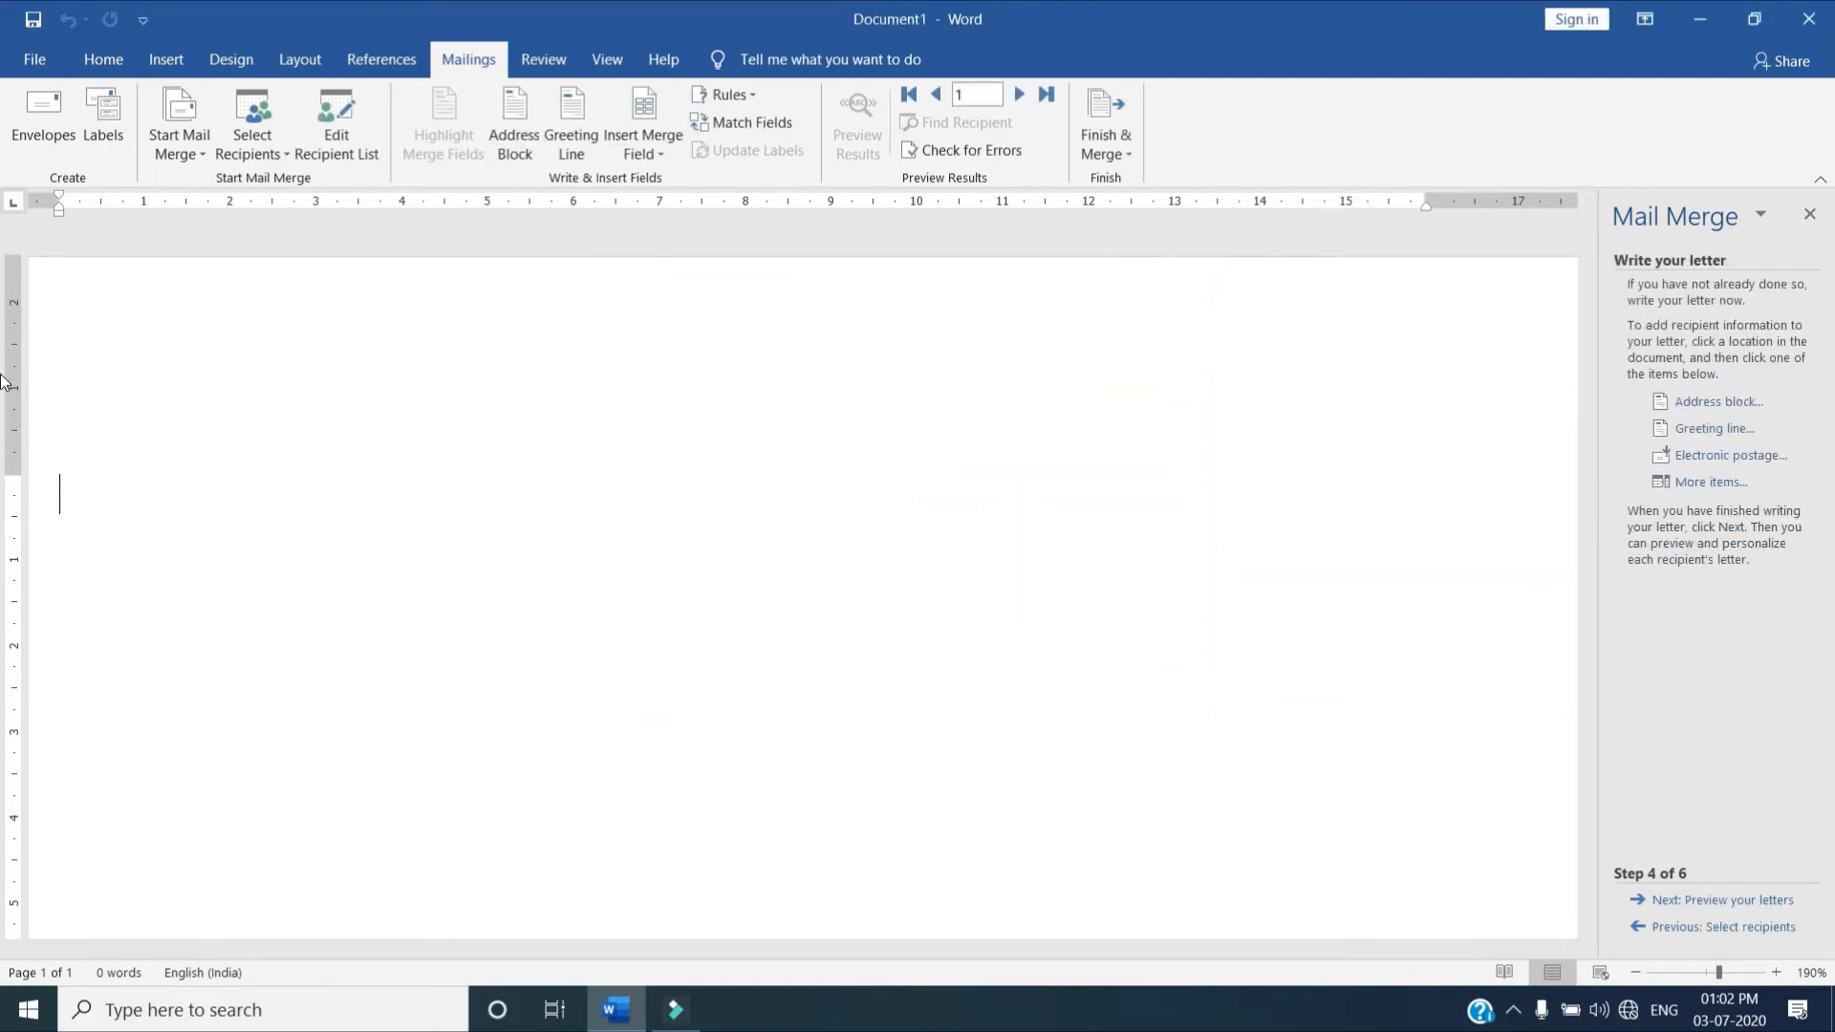
{"action": "left_click", "coordinate": [101, 498]}
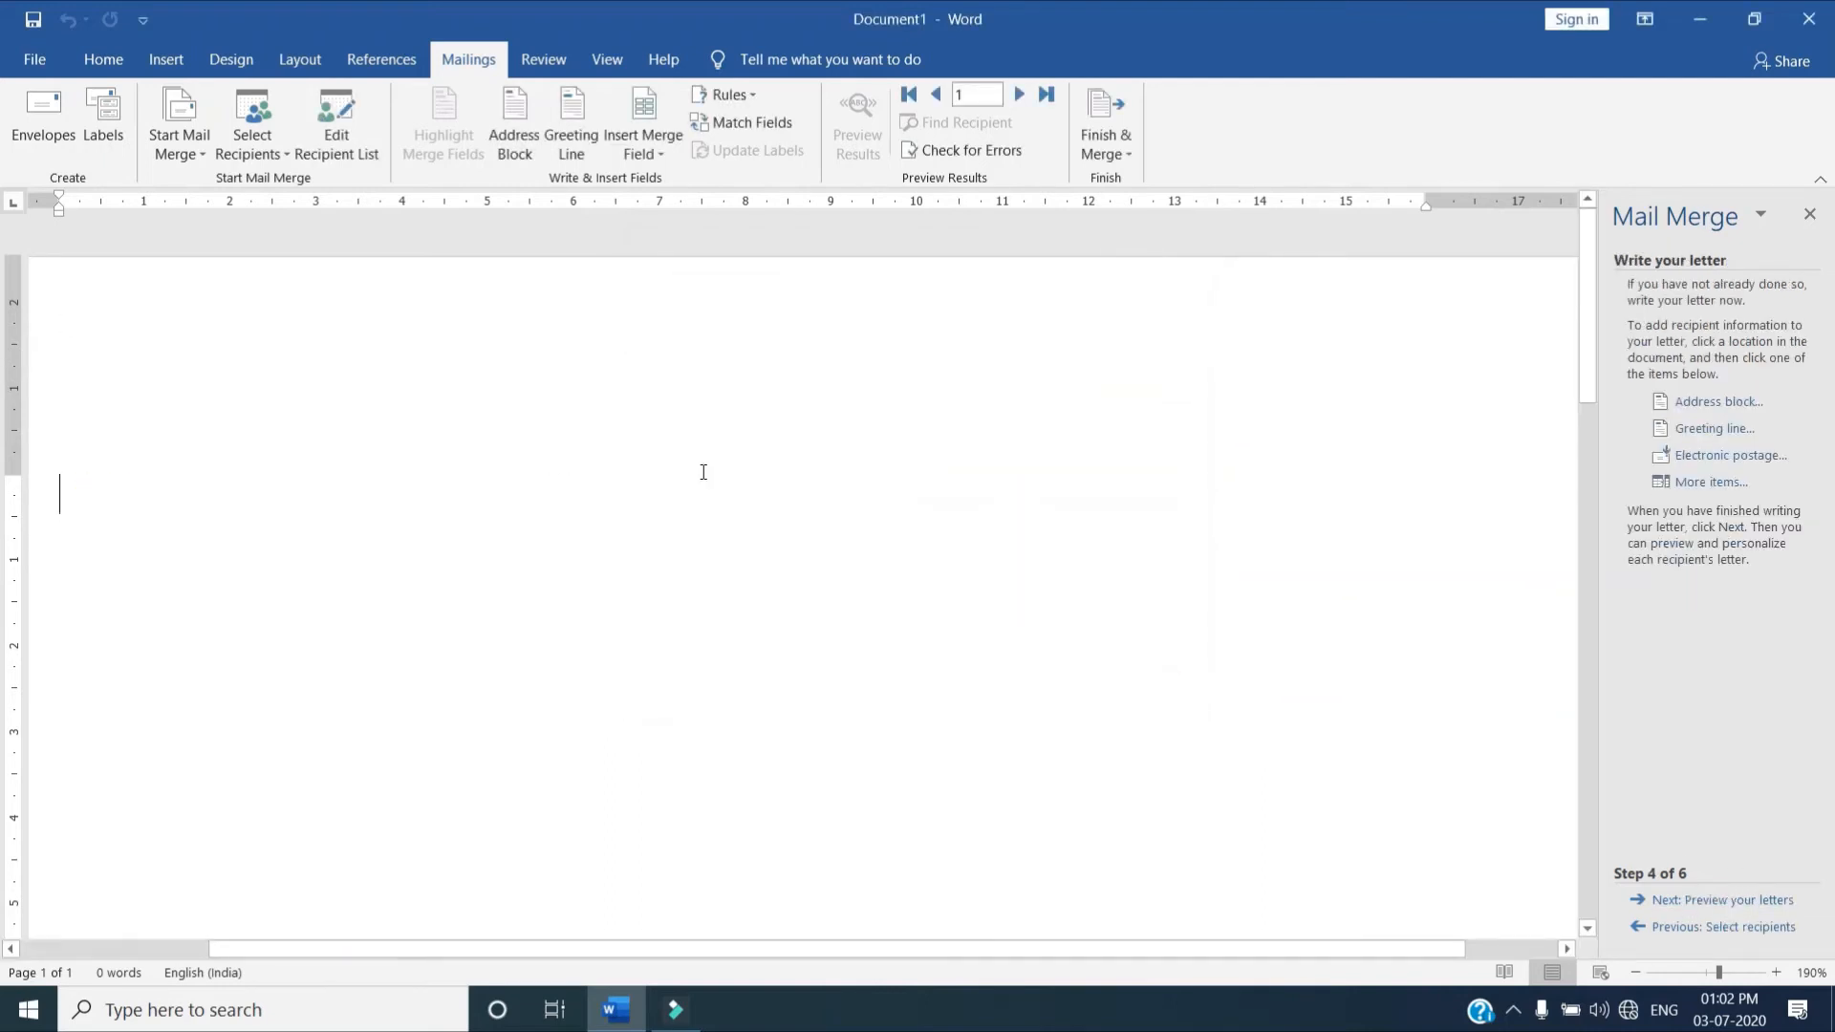
{"action": "type", "text": "To,"}
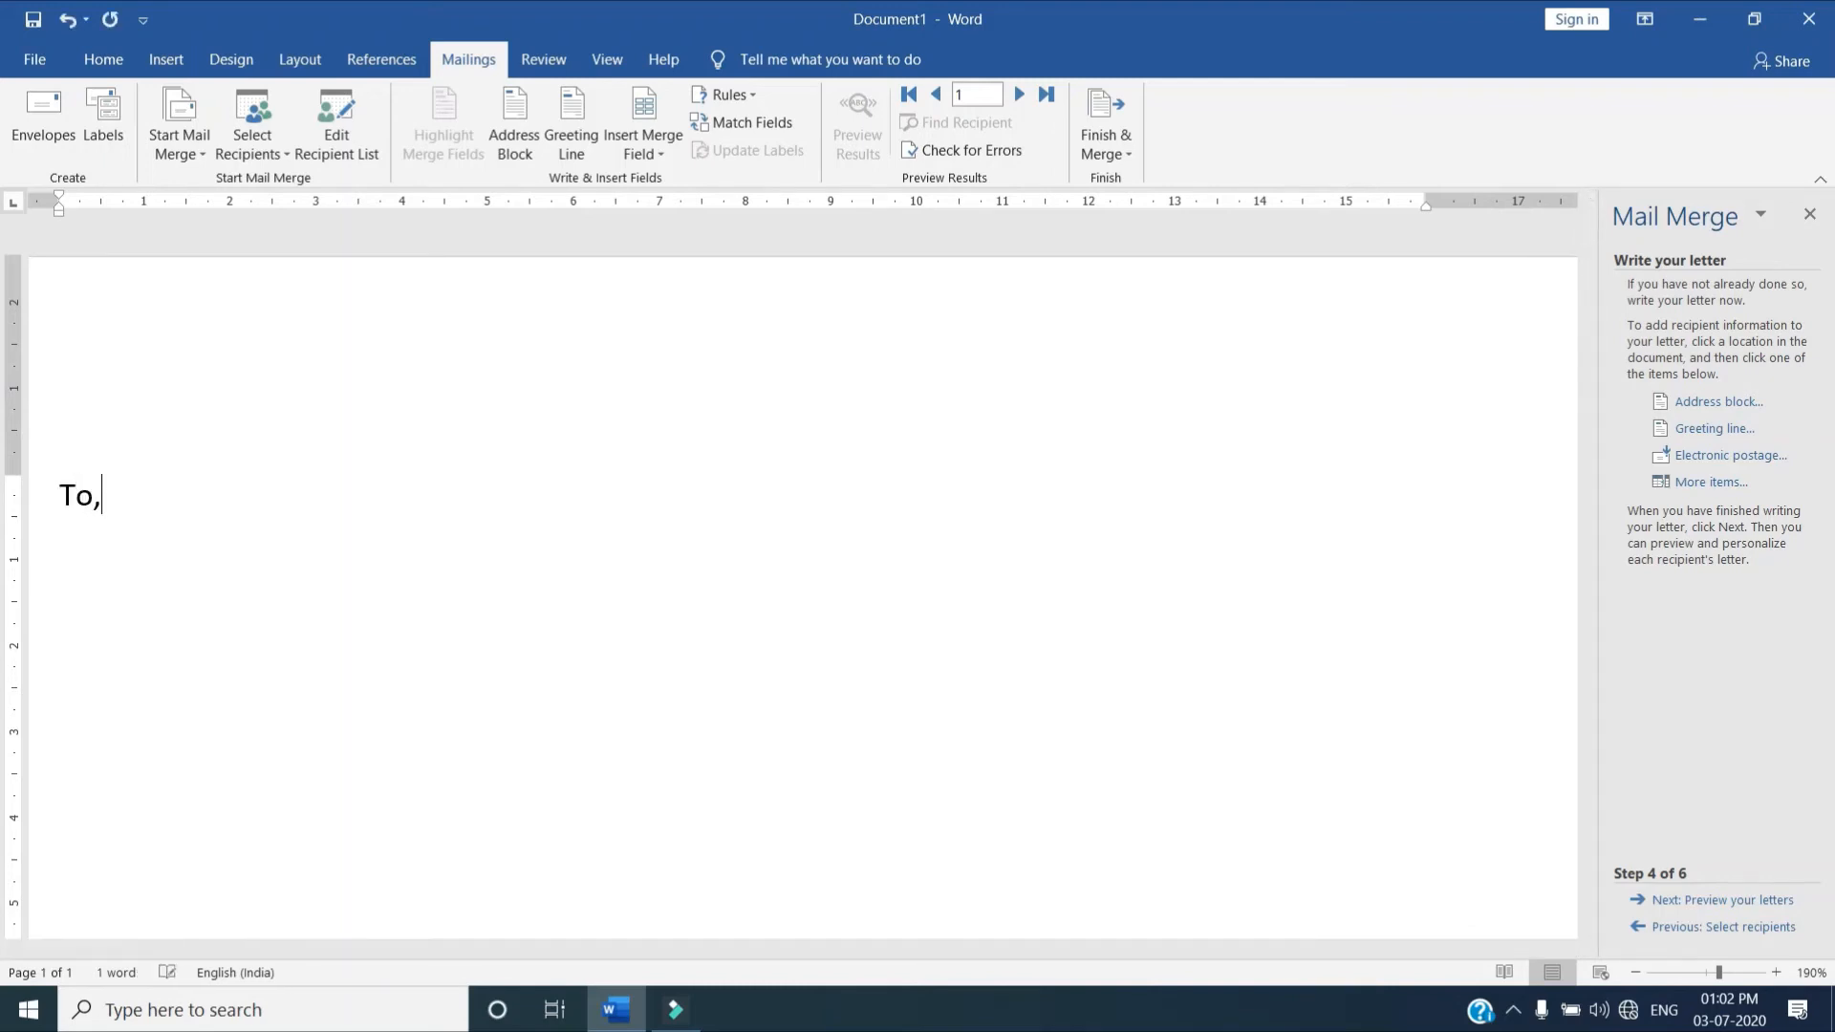
{"action": "key", "text": "Return"}
{"action": "key", "text": "Return"}
{"action": "left_click", "coordinate": [701, 471]}
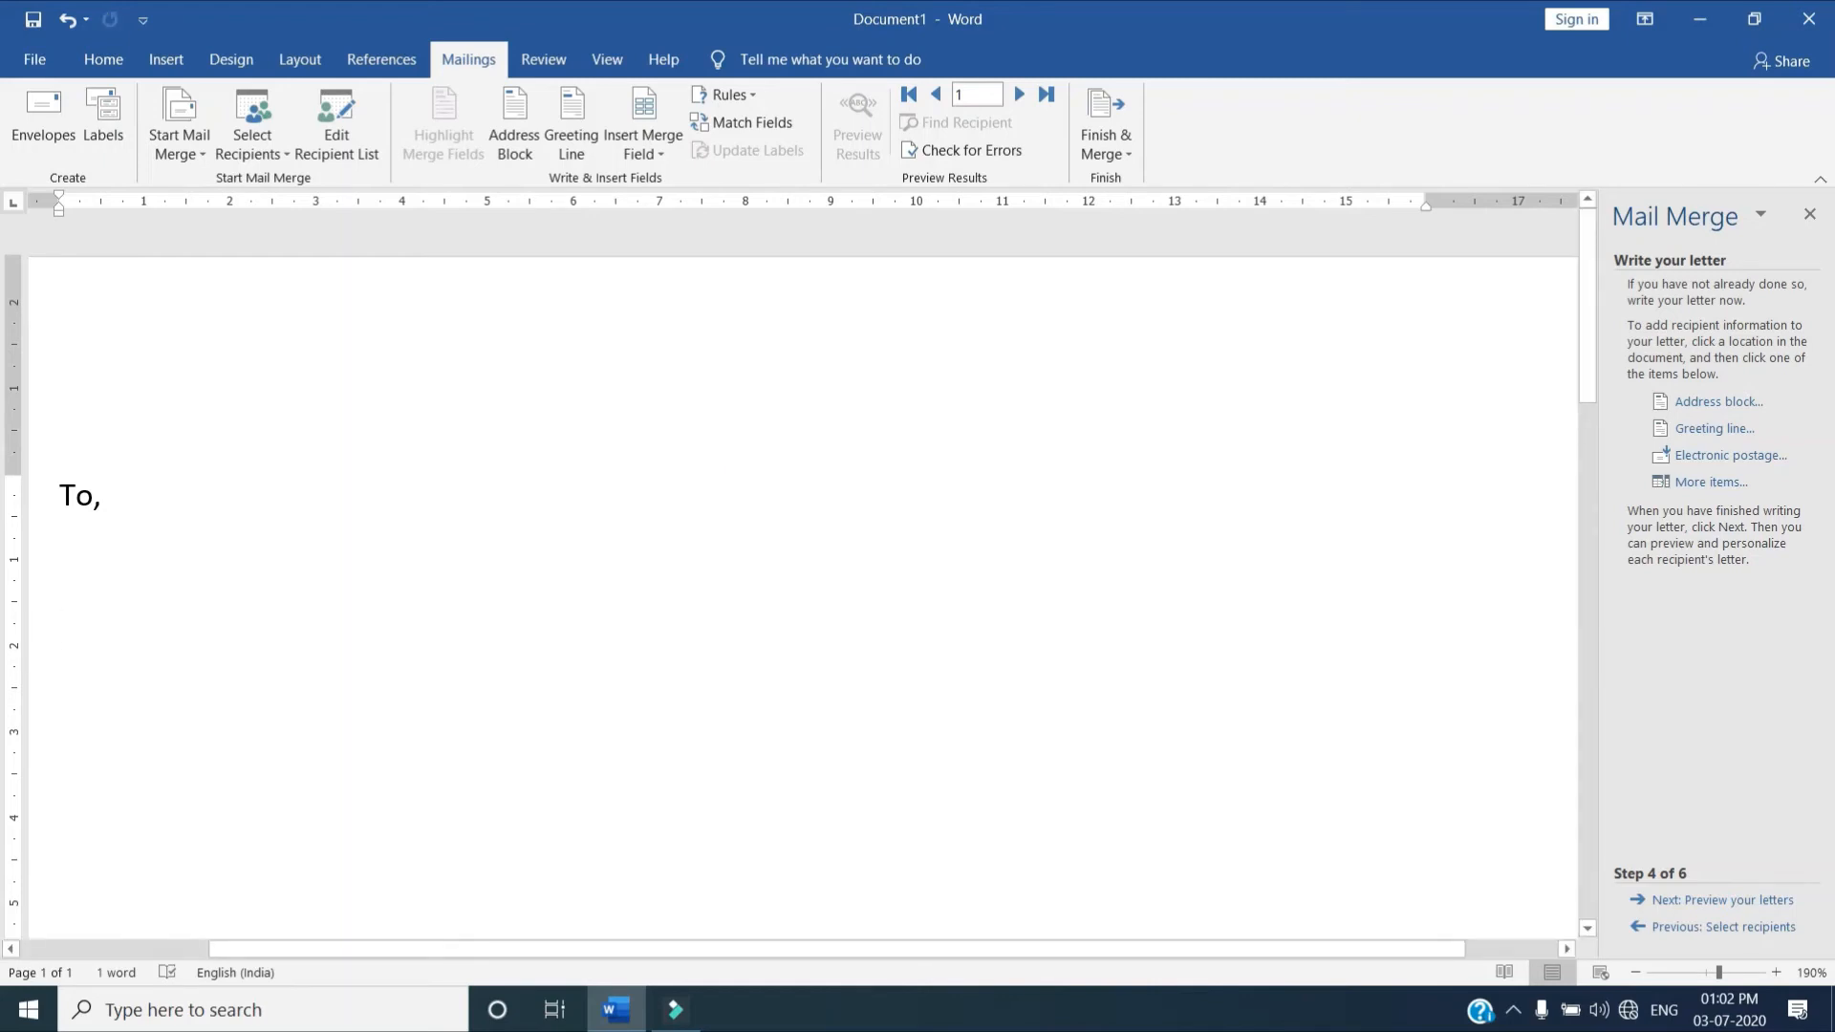
Begin the letter's body with "Inviting you and your family to attend"
{"action": "type", "text": "Inviting "}
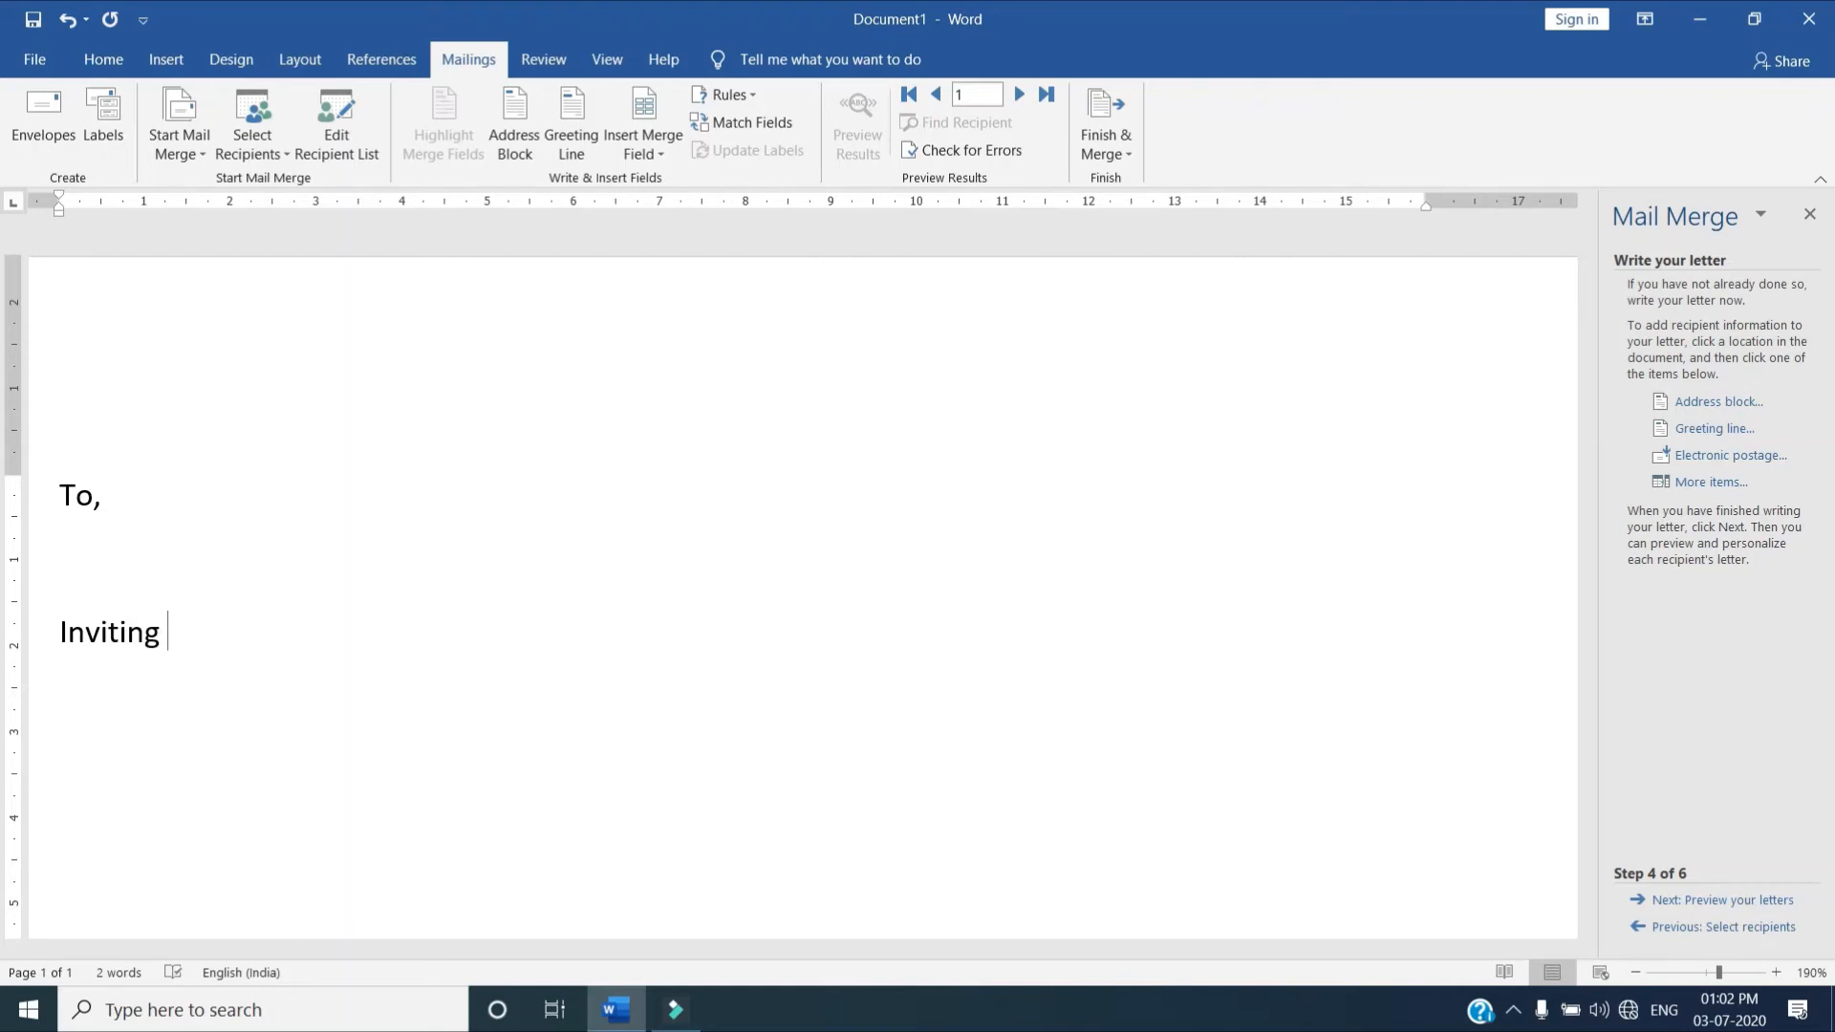
{"action": "type", "text": "you and your familky"}
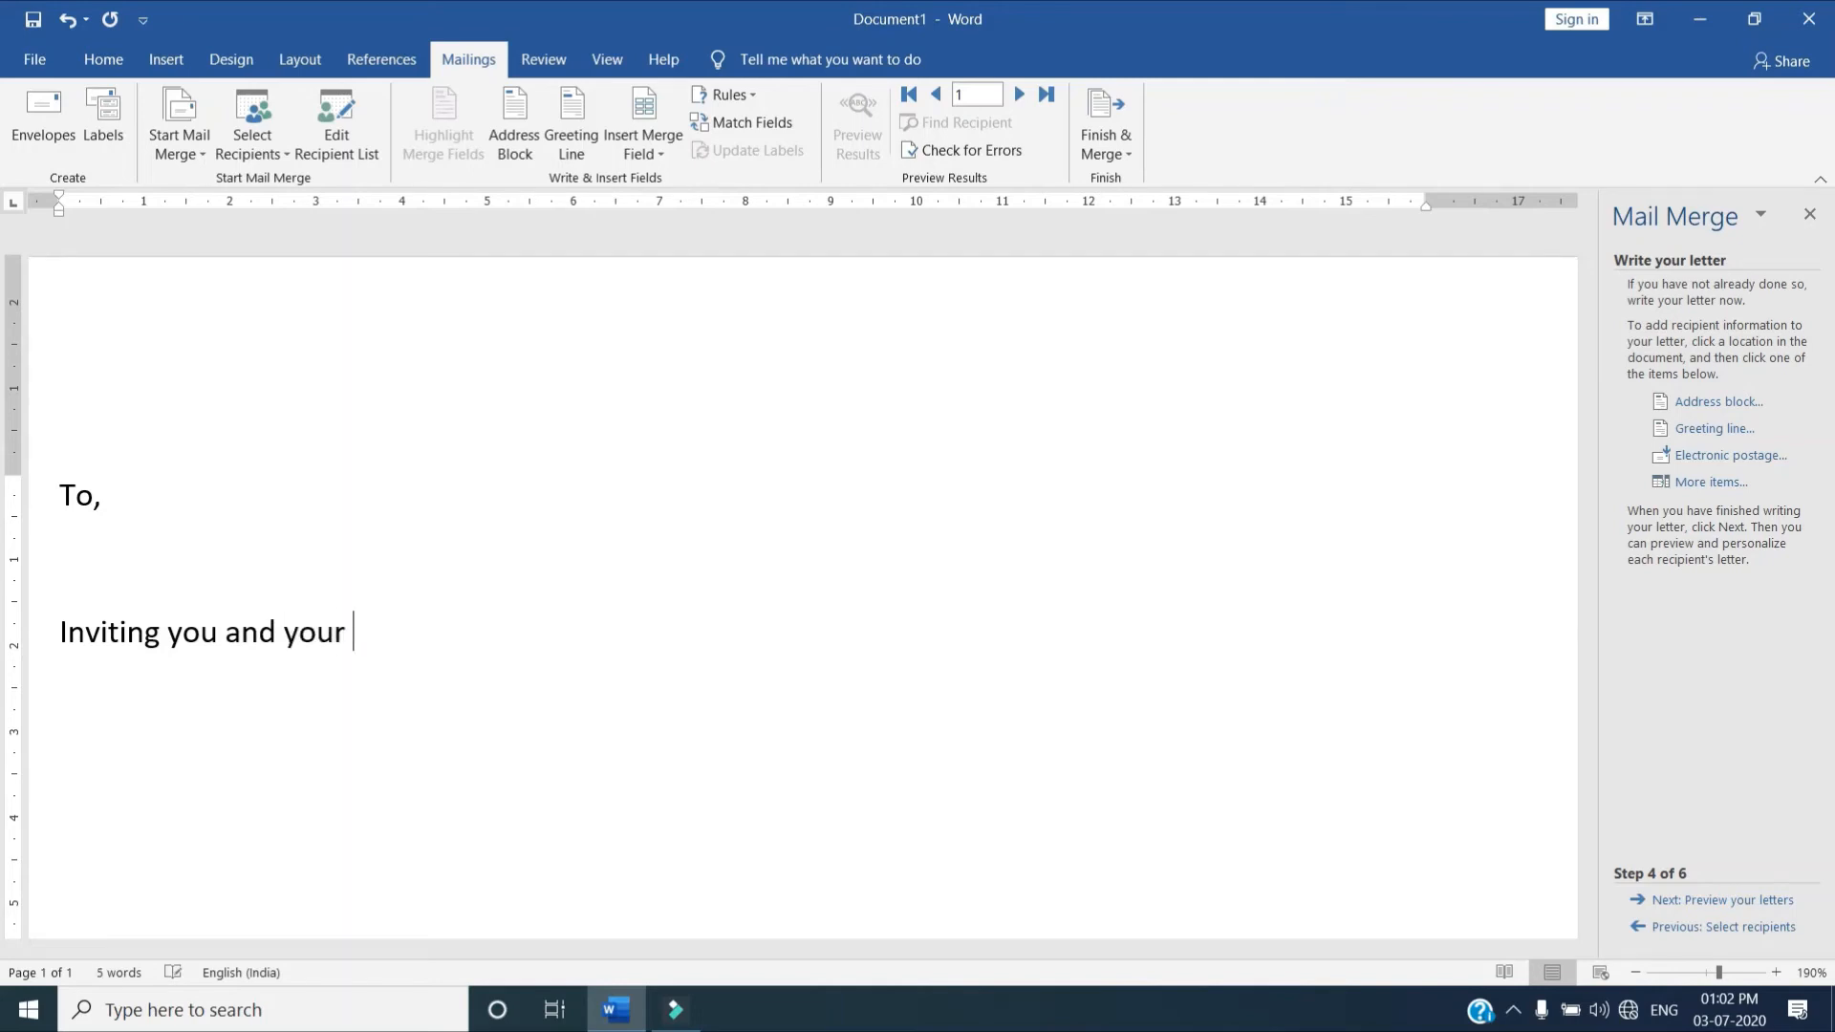
{"action": "key", "text": "BackSpace"}
{"action": "key", "text": "BackSpace"}
{"action": "type", "text": "y to attend"}
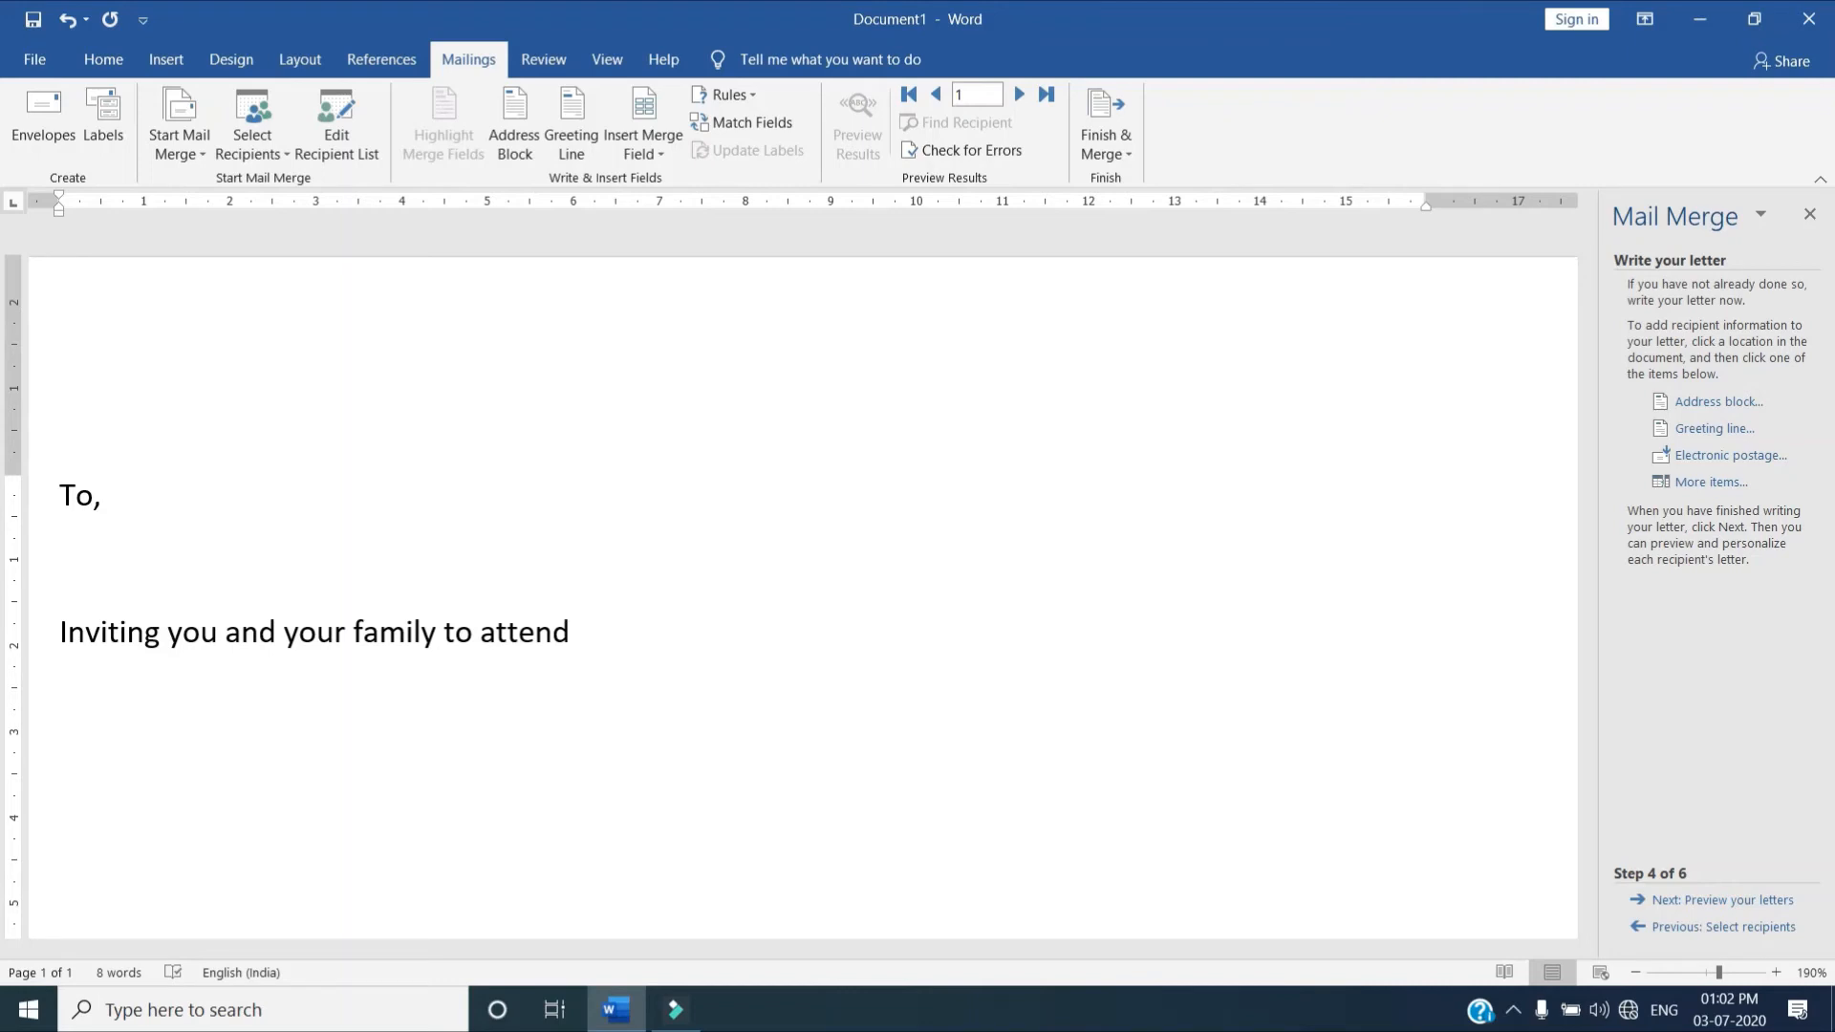
Continue the body sentence with "in our new shop at" followed by the shop's road and town
{"action": "type", "text": "in our "}
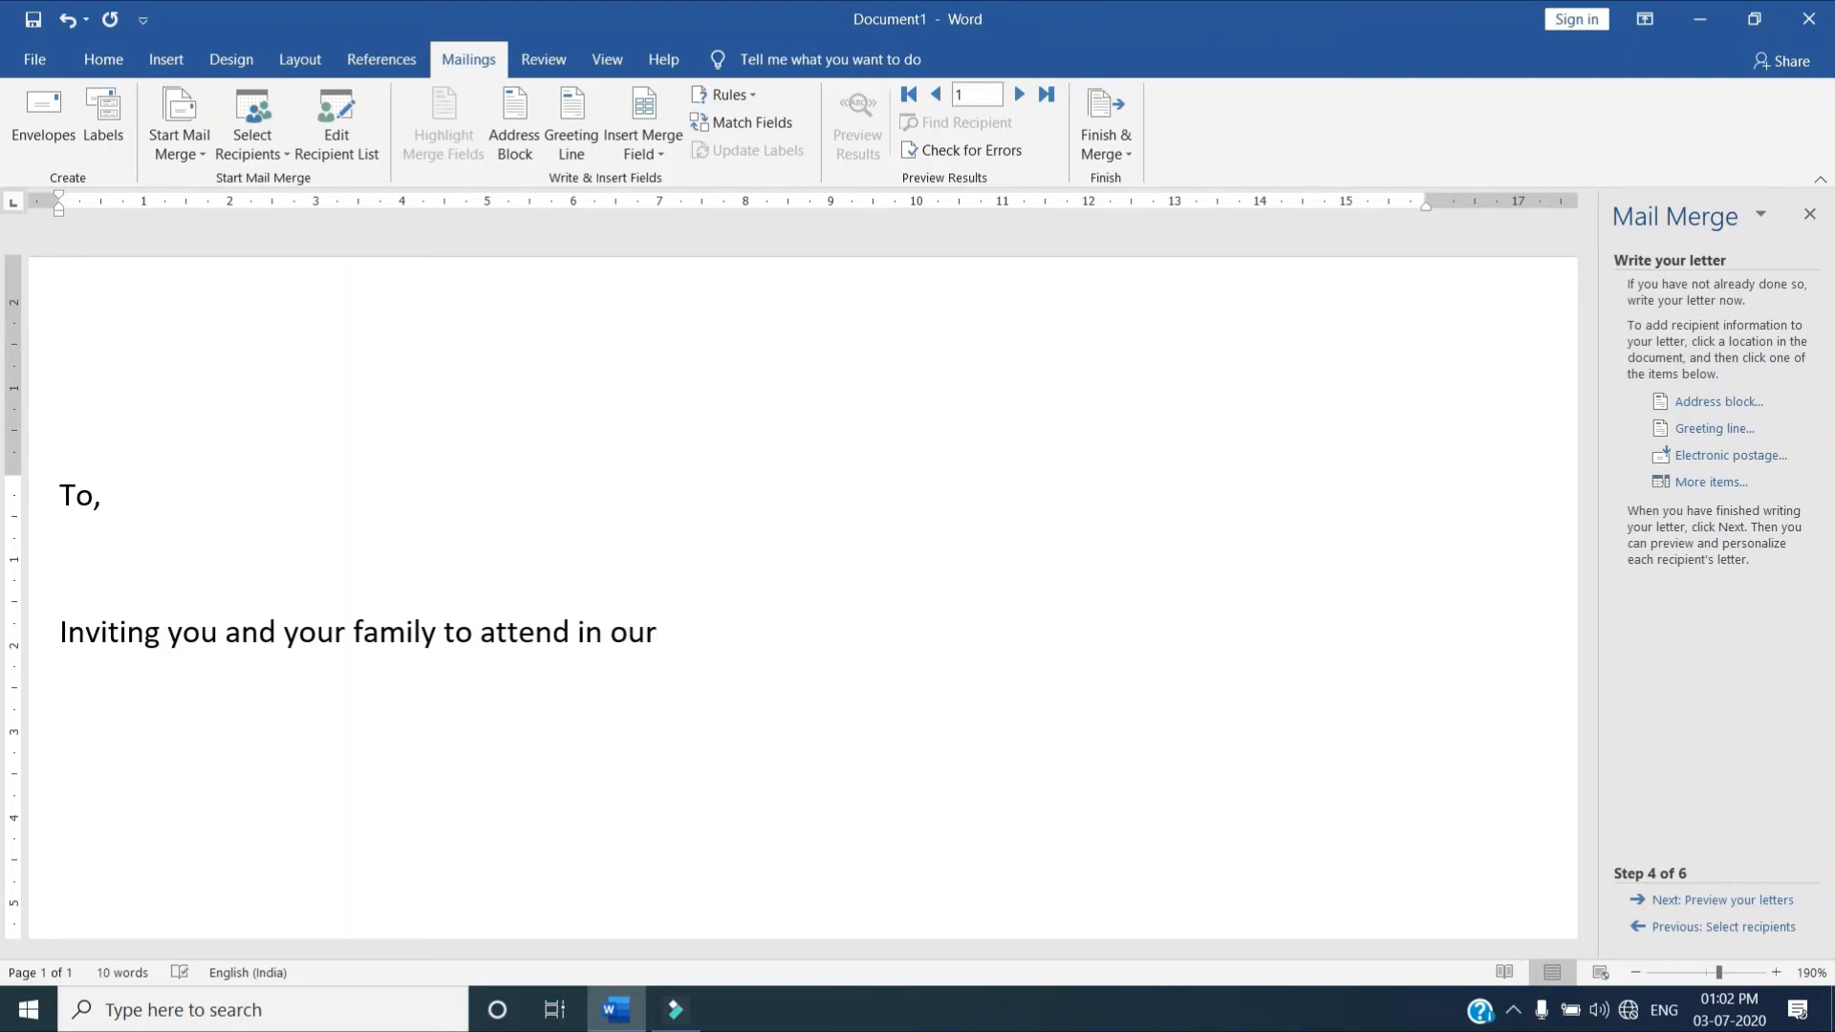
{"action": "type", "text": "new shop"}
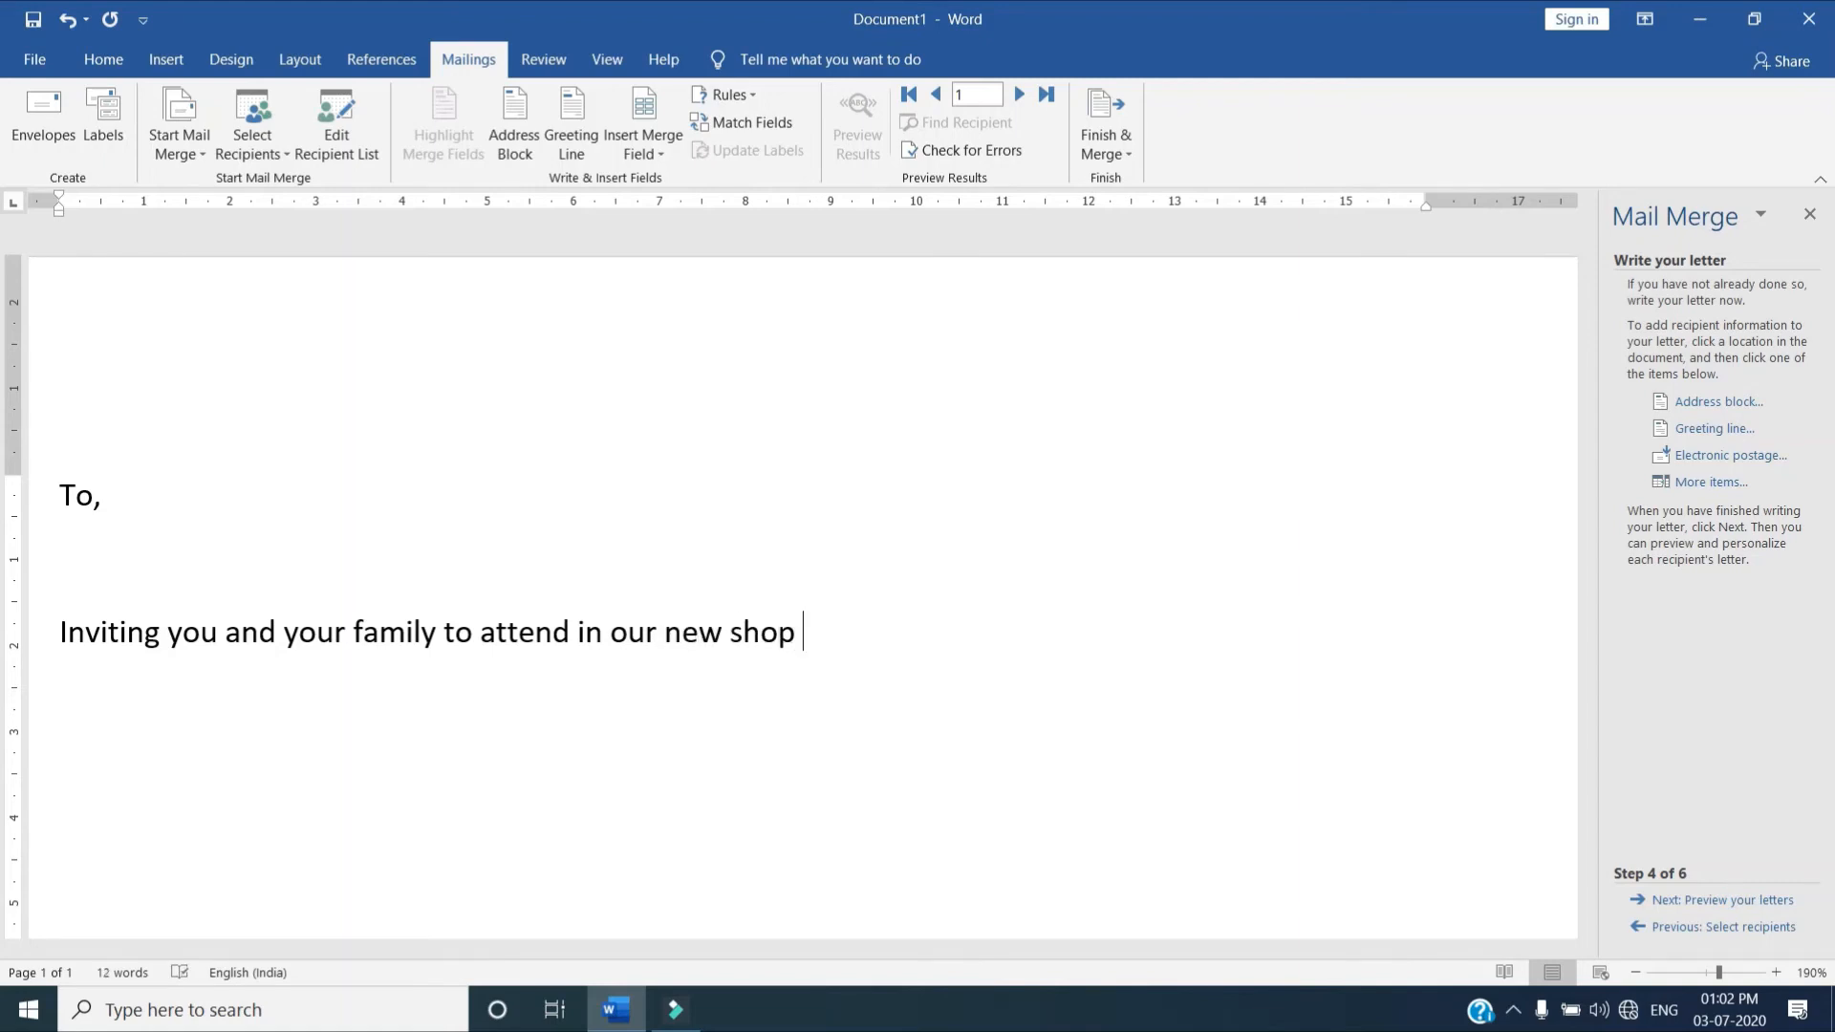
{"action": "type", "text": " at Rangago"}
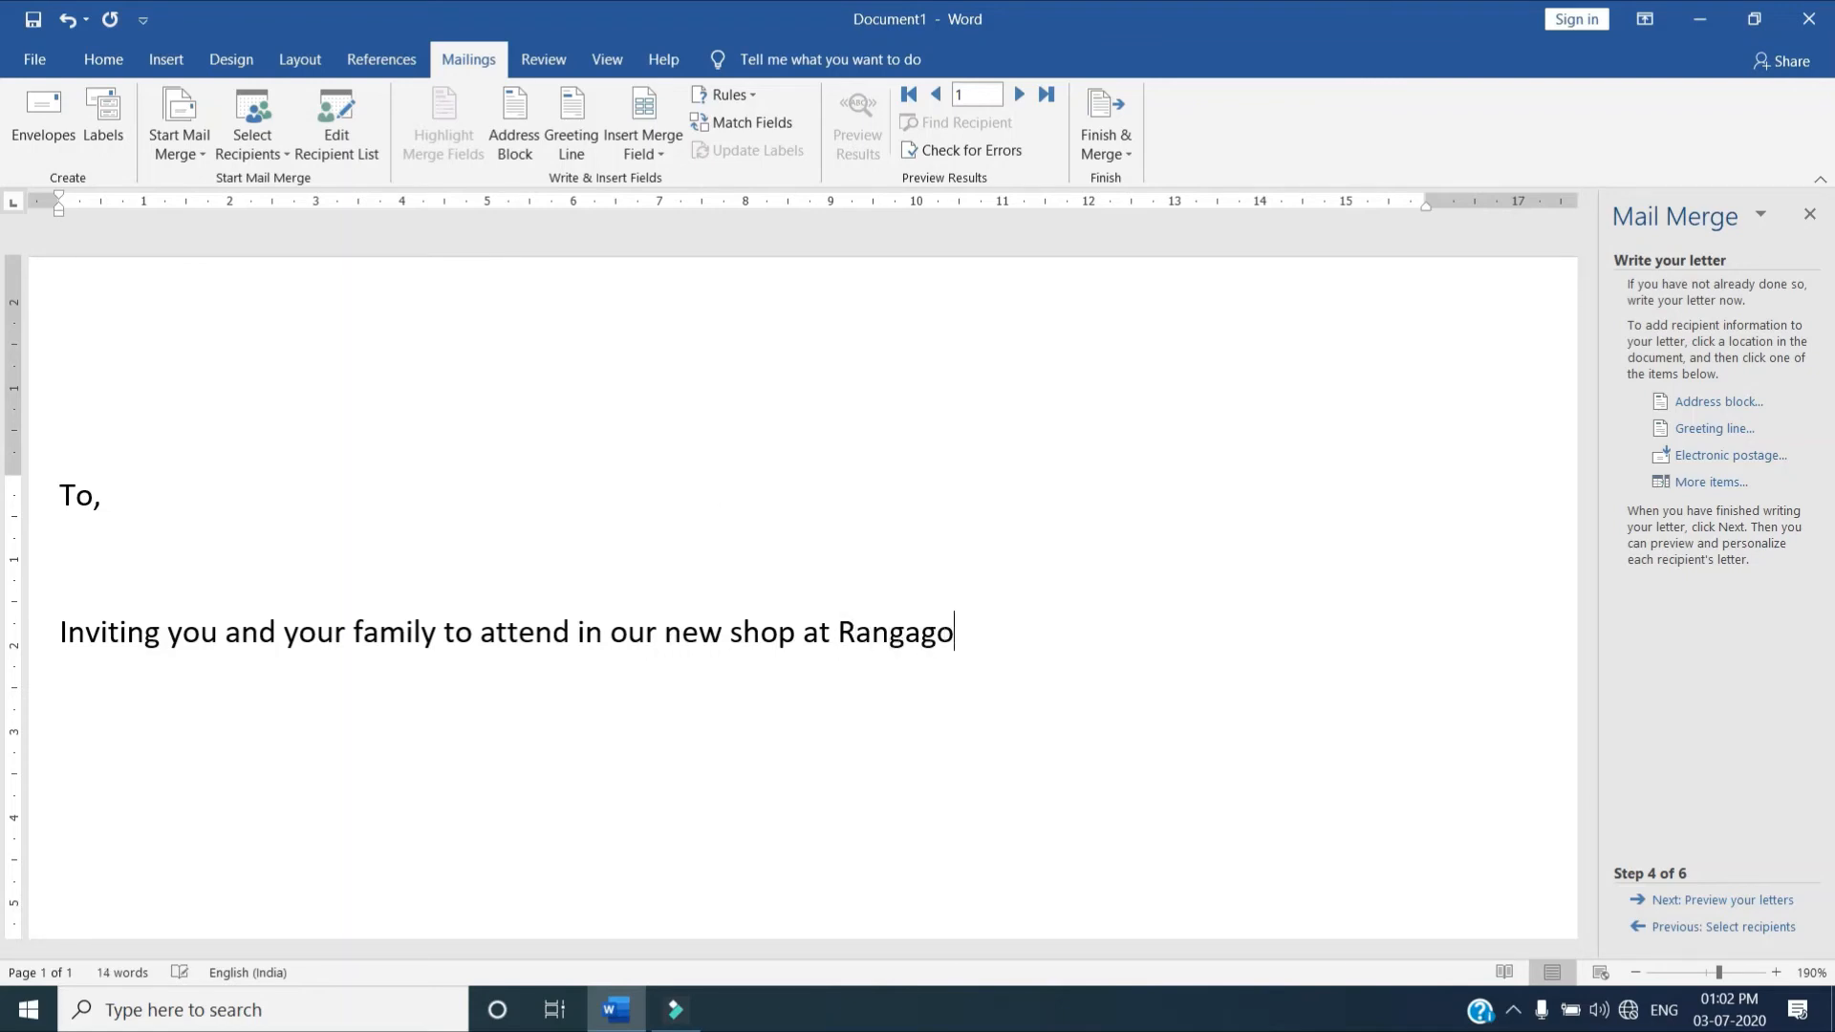
{"action": "type", "text": "ra Road"}
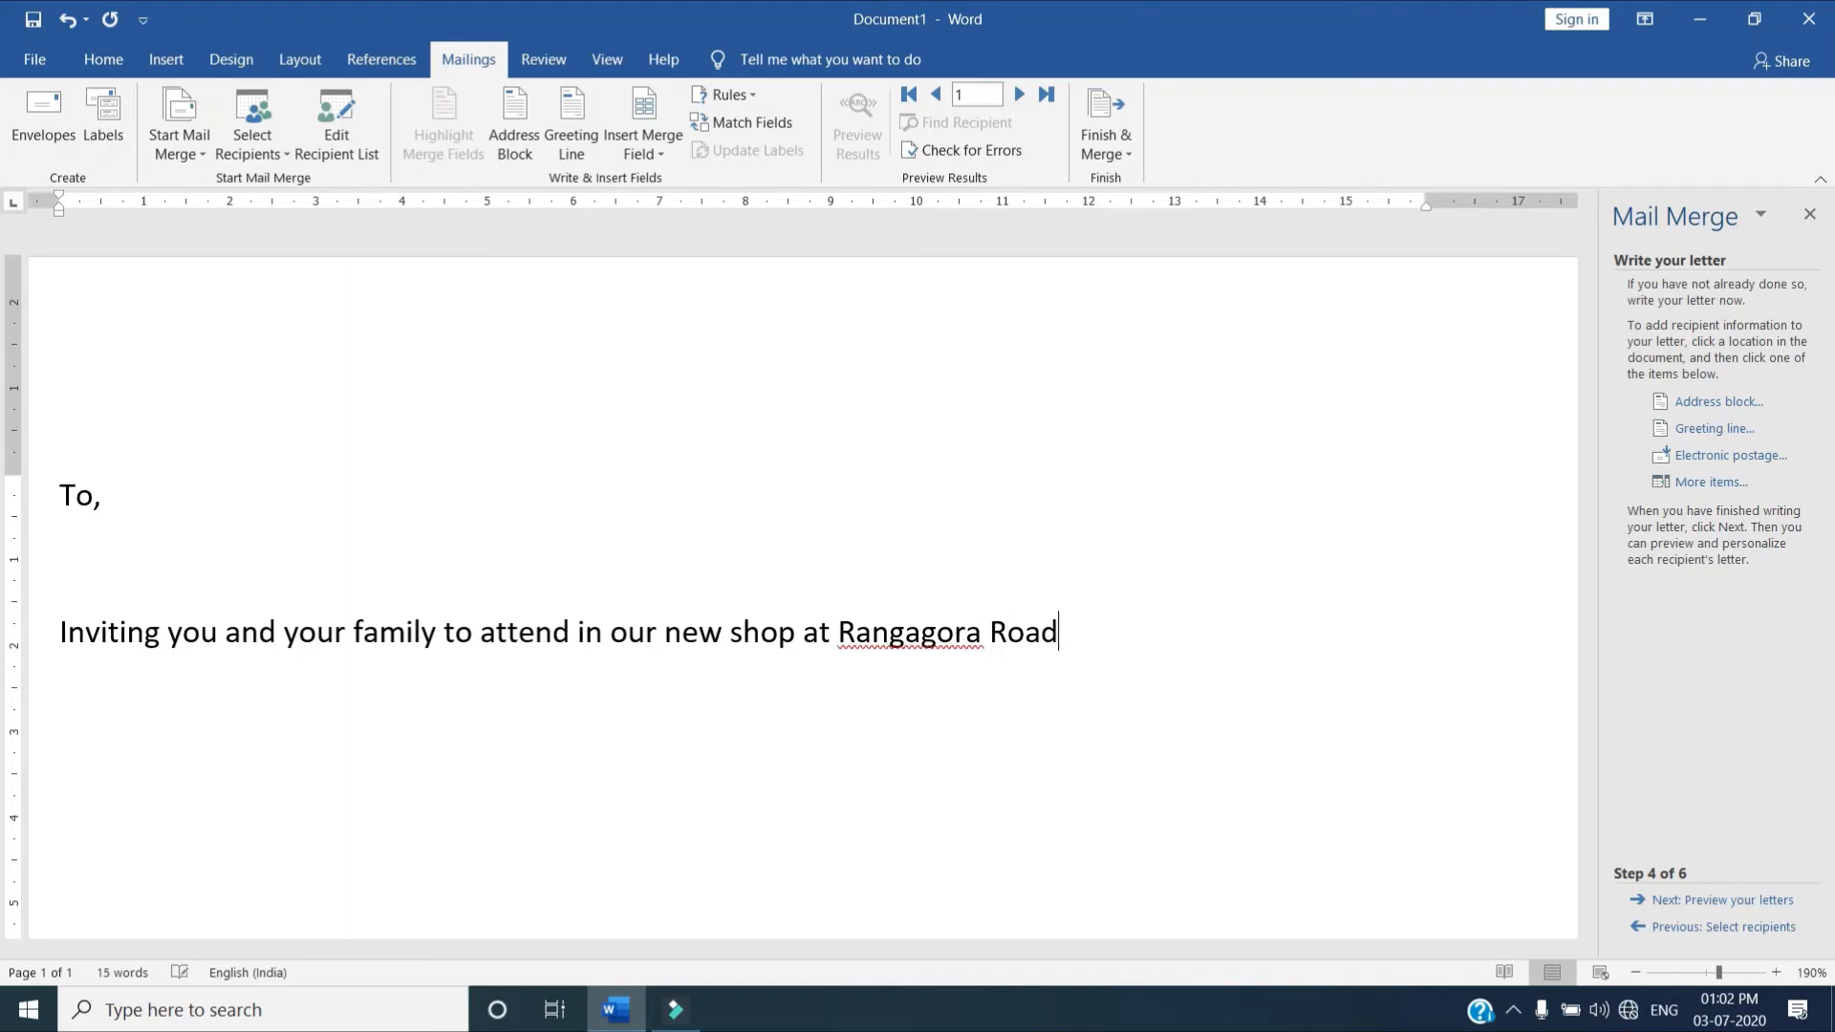
{"action": "type", "text": ", Tinsukia"}
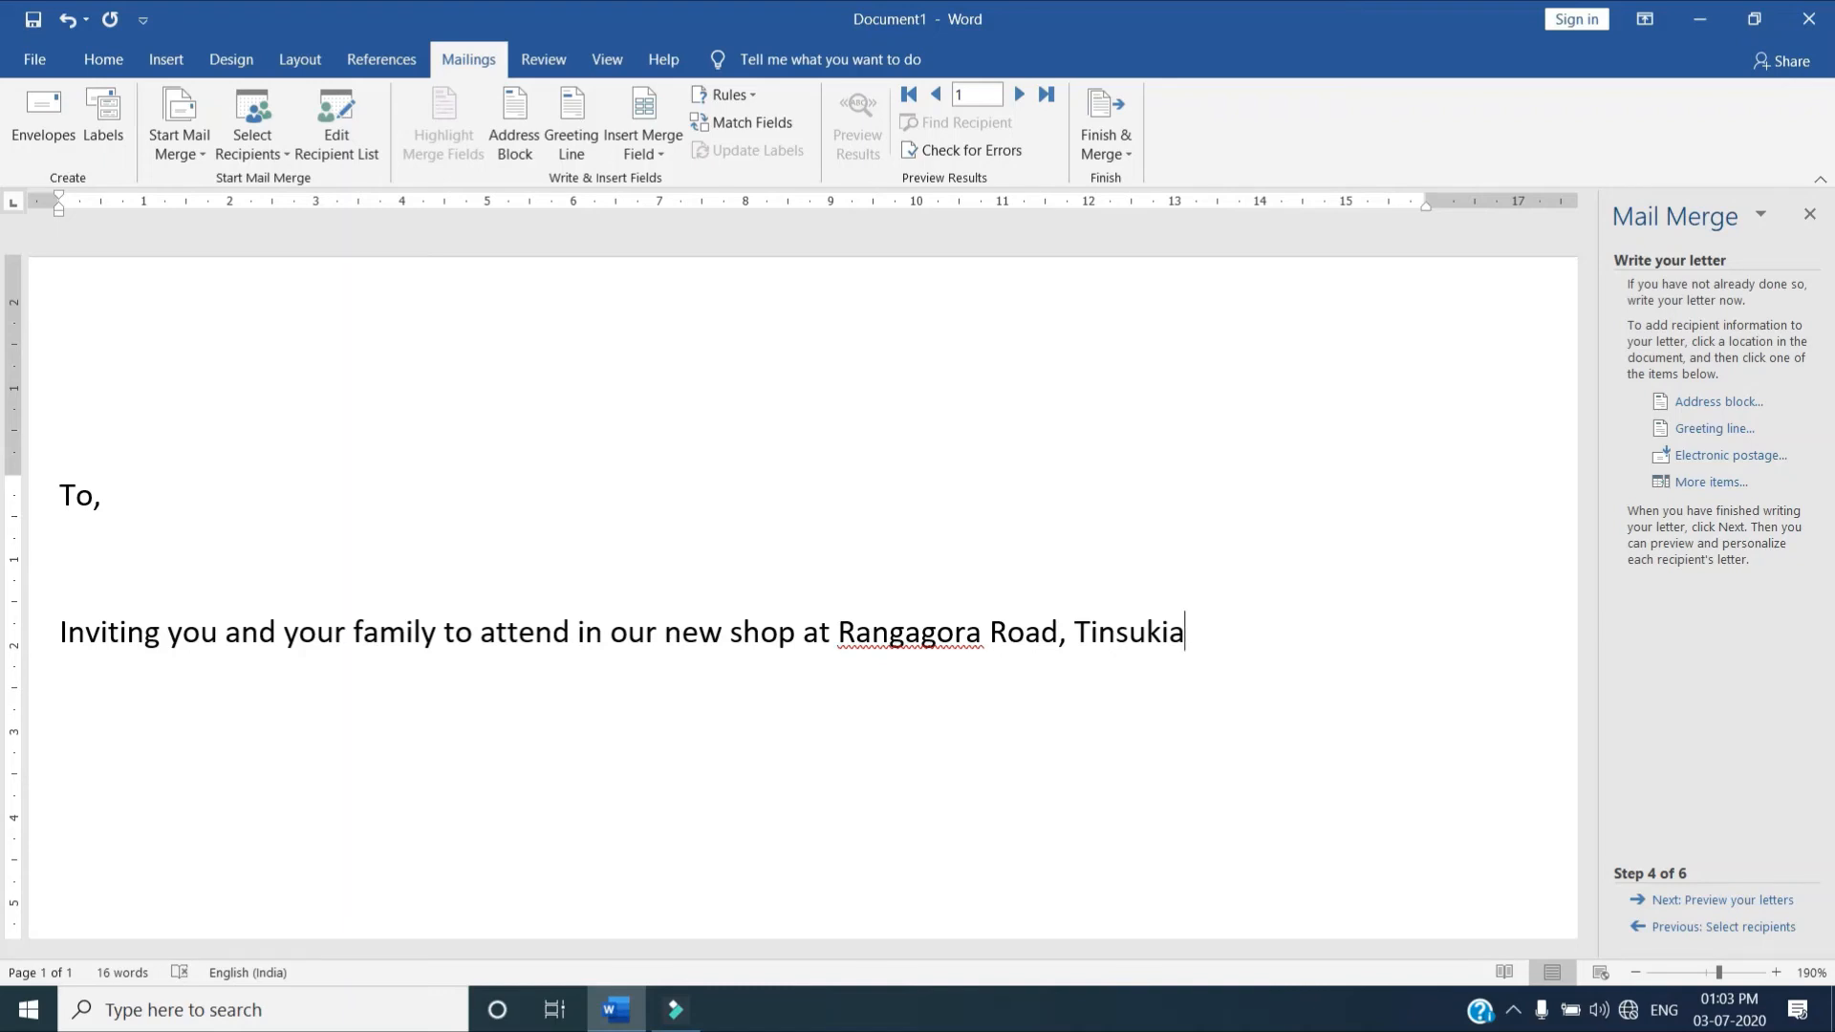
Insert "the inauguration ceremony" after "attend" in the body sentence
{"action": "key", "text": "Left"}
{"action": "key", "text": "Left"}
{"action": "key", "text": "Left"}
{"action": "key", "text": "Left"}
{"action": "key", "text": "Left"}
{"action": "key", "text": "Left"}
{"action": "key", "text": "Left"}
{"action": "key", "text": "Left"}
{"action": "key", "text": "Left"}
{"action": "key", "text": "Left"}
{"action": "key", "text": "Left"}
{"action": "key", "text": "Left"}
{"action": "key", "text": "Left"}
{"action": "key", "text": "Left"}
{"action": "key", "text": "Left"}
{"action": "key", "text": "Left"}
{"action": "key", "text": "Left"}
{"action": "key", "text": "Left"}
{"action": "key", "text": "Left"}
{"action": "key", "text": "Left"}
{"action": "key", "text": "Left"}
{"action": "key", "text": "Left"}
{"action": "key", "text": "Left"}
{"action": "key", "text": "Left"}
{"action": "type", "text": "the in"}
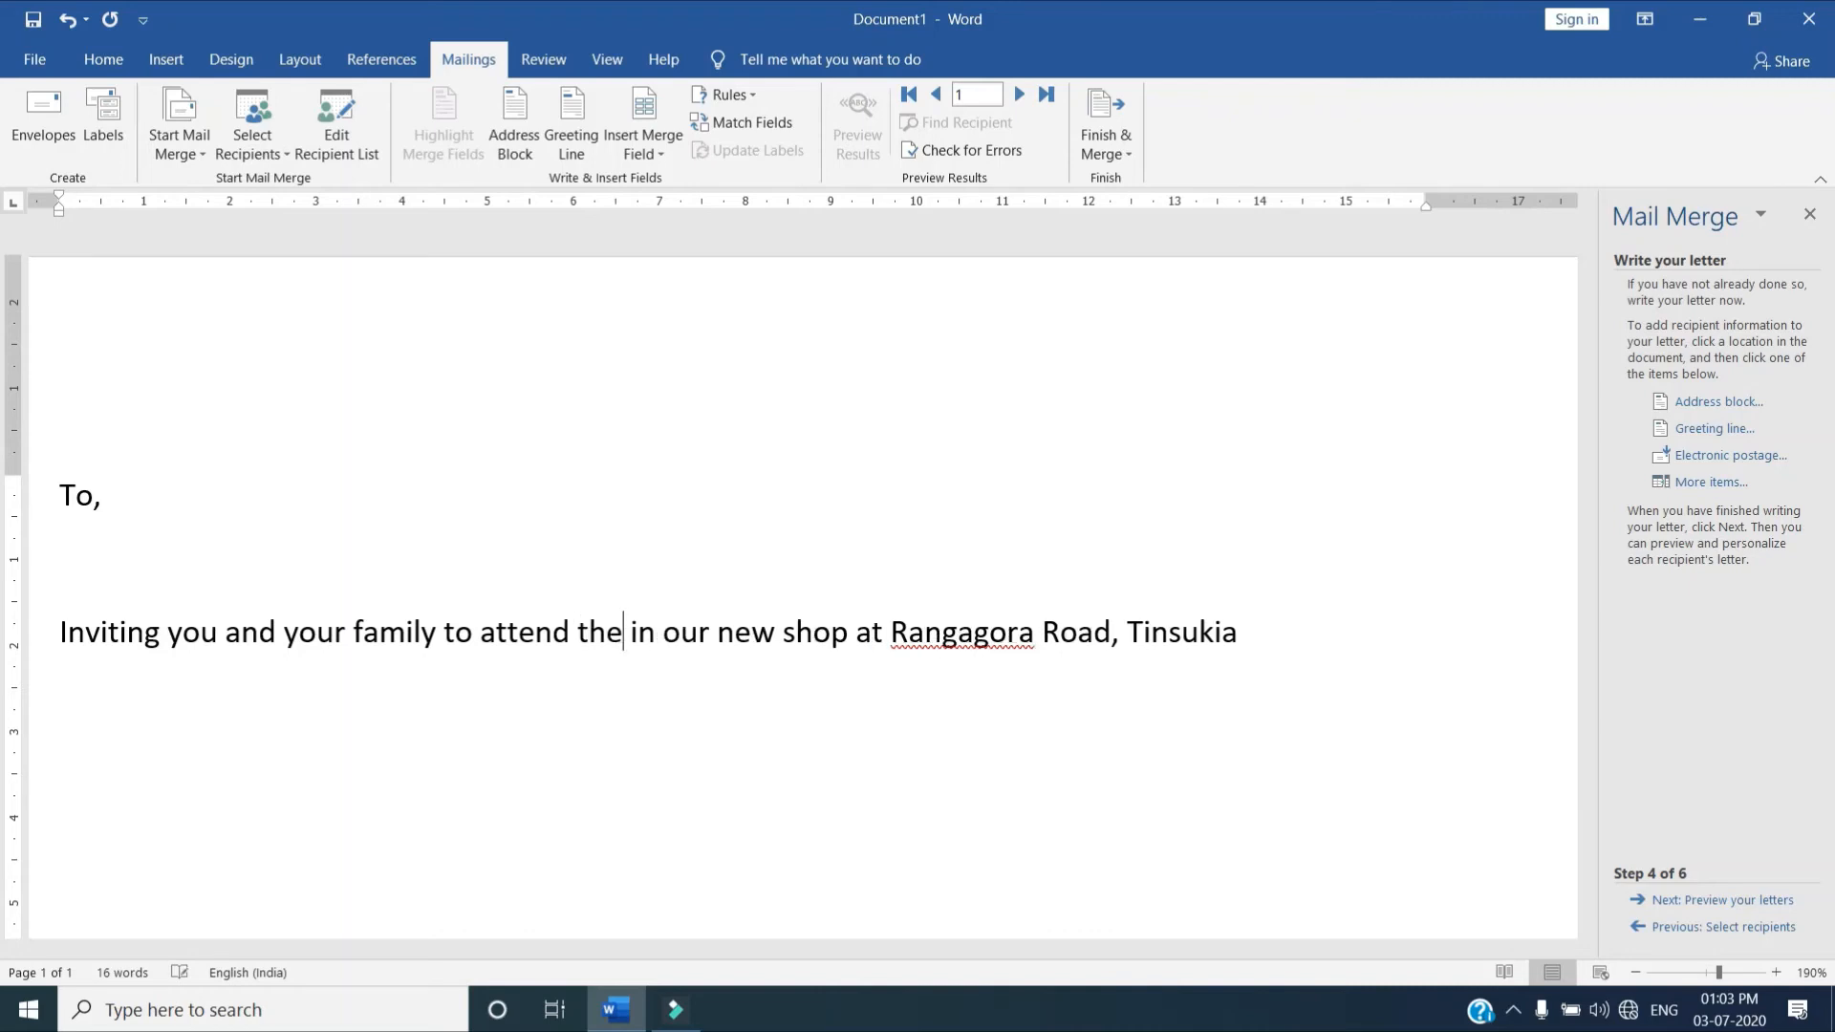
{"action": "type", "text": "augurat"}
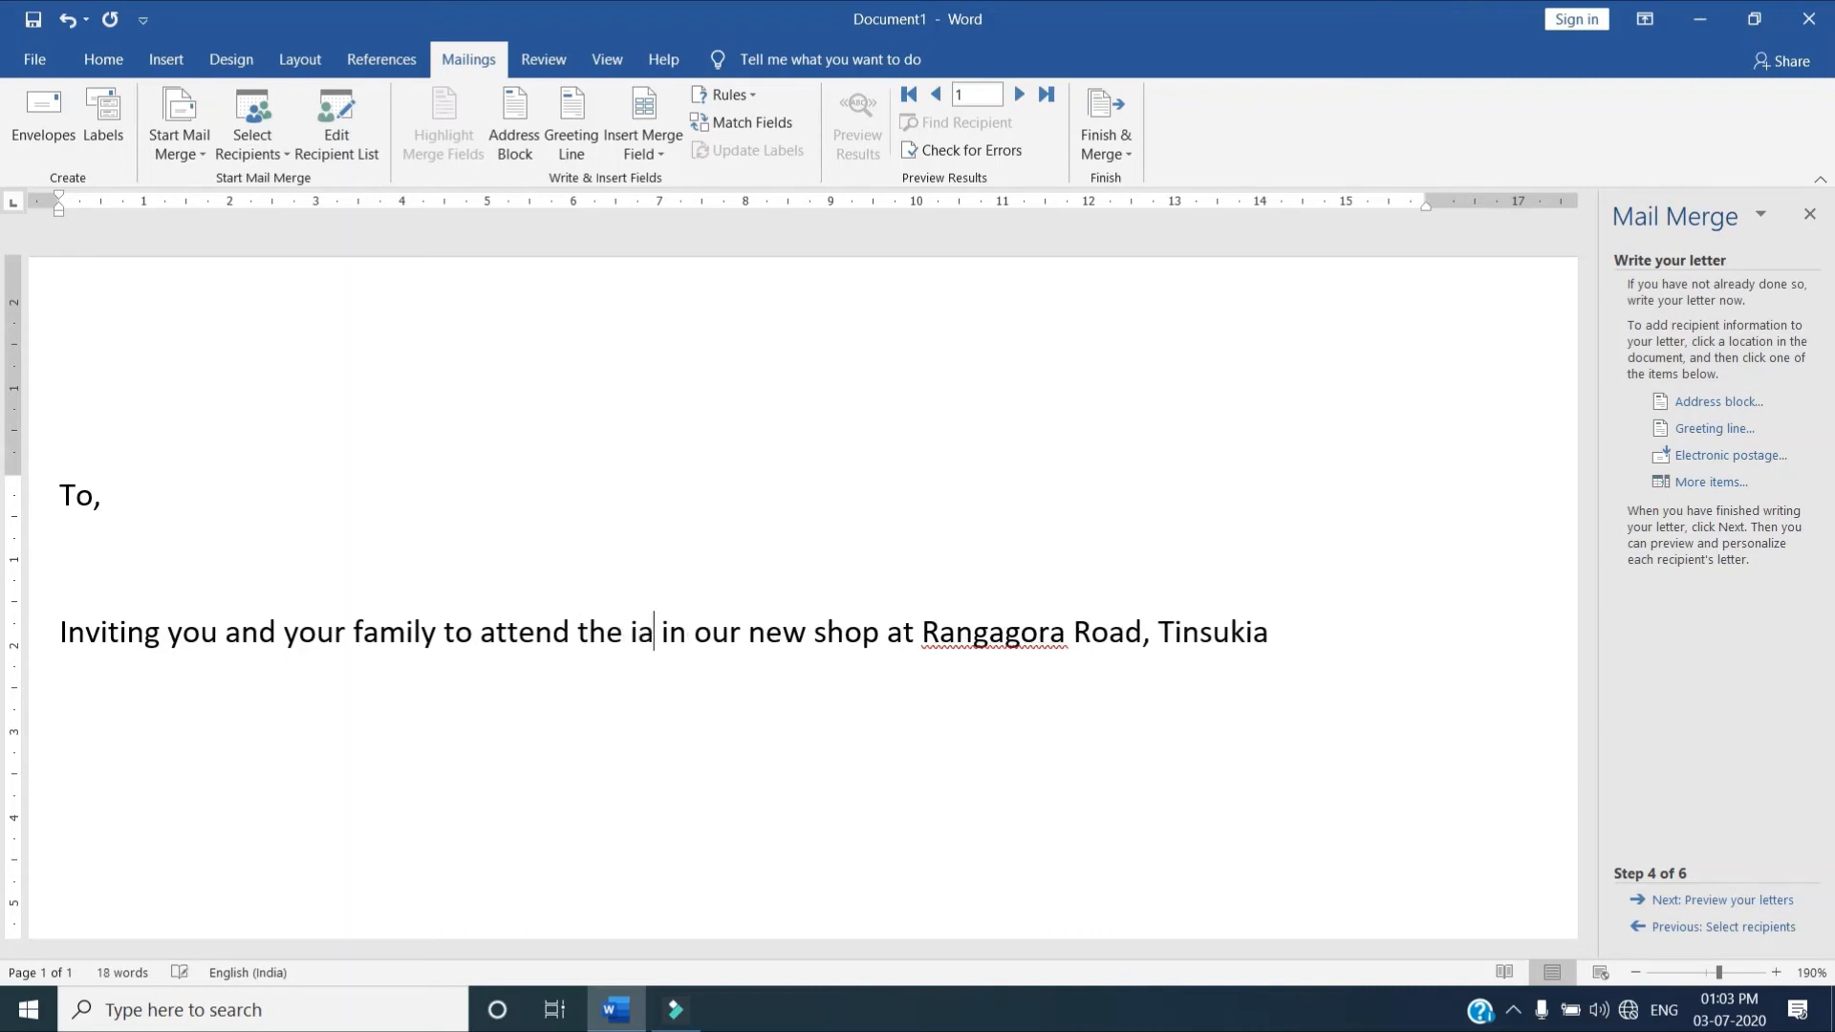
{"action": "type", "text": "ion "}
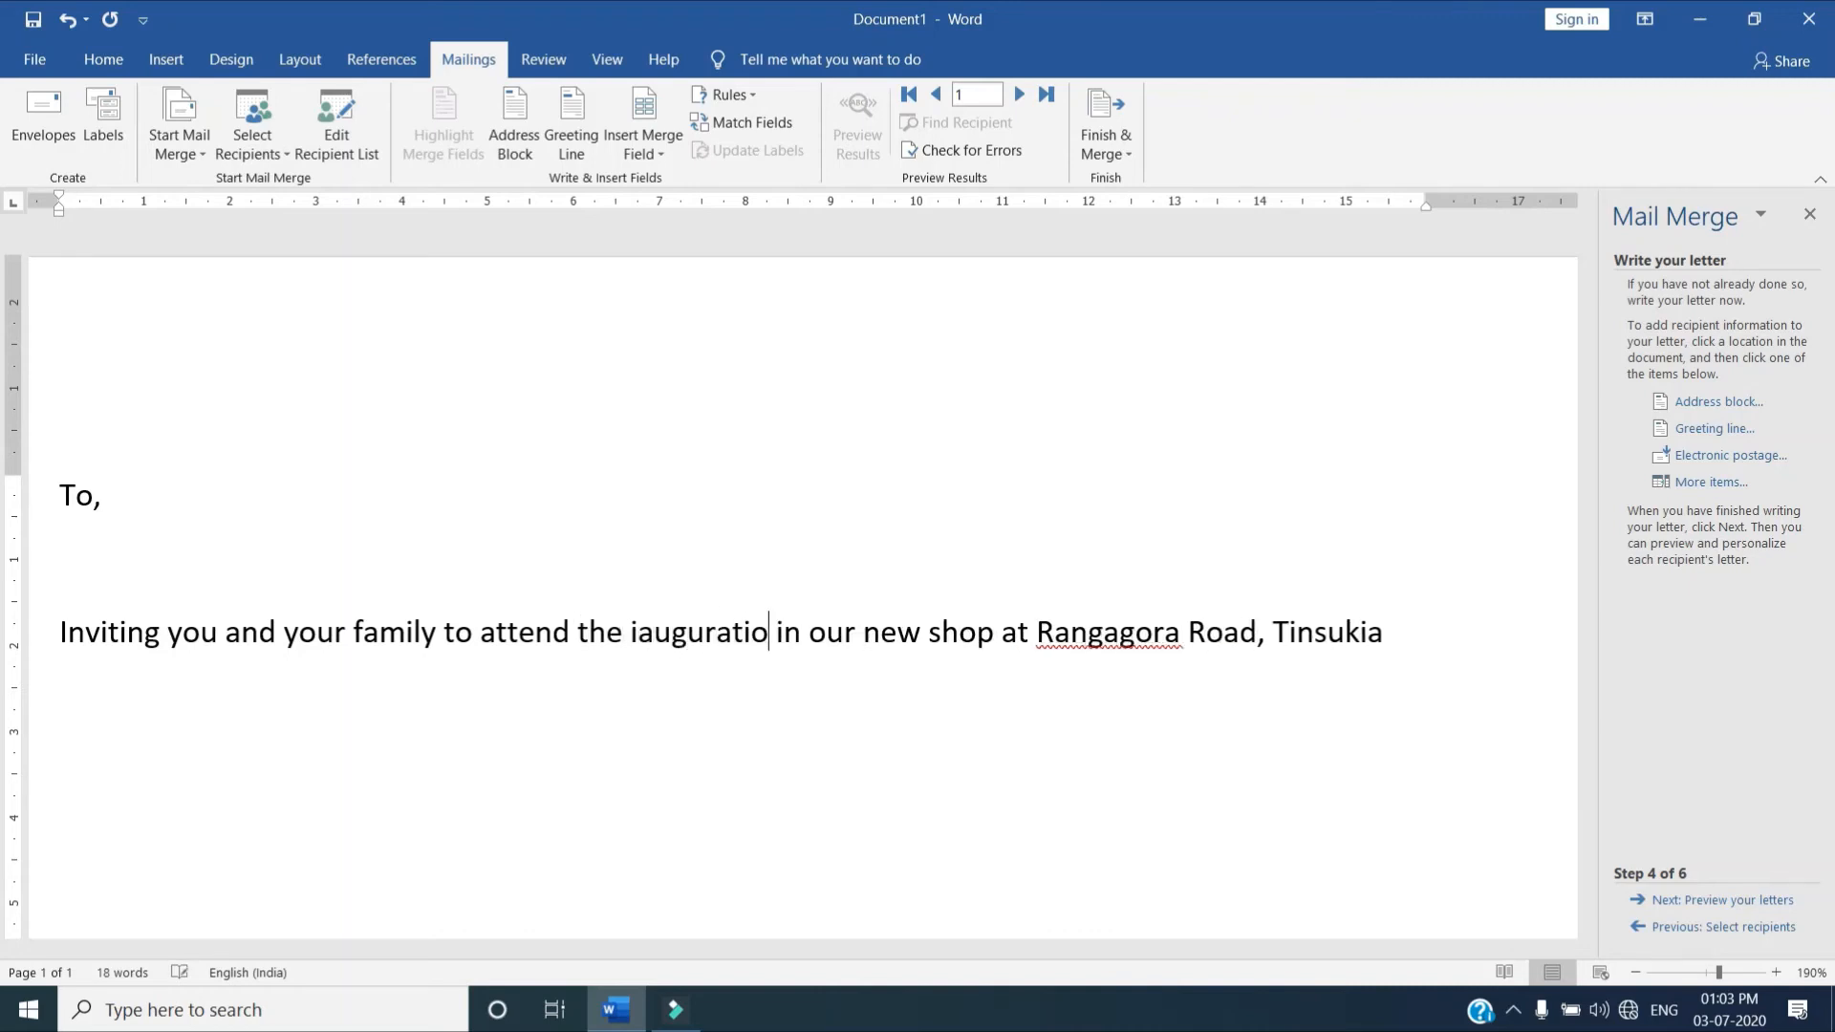
{"action": "type", "text": "ceremony"}
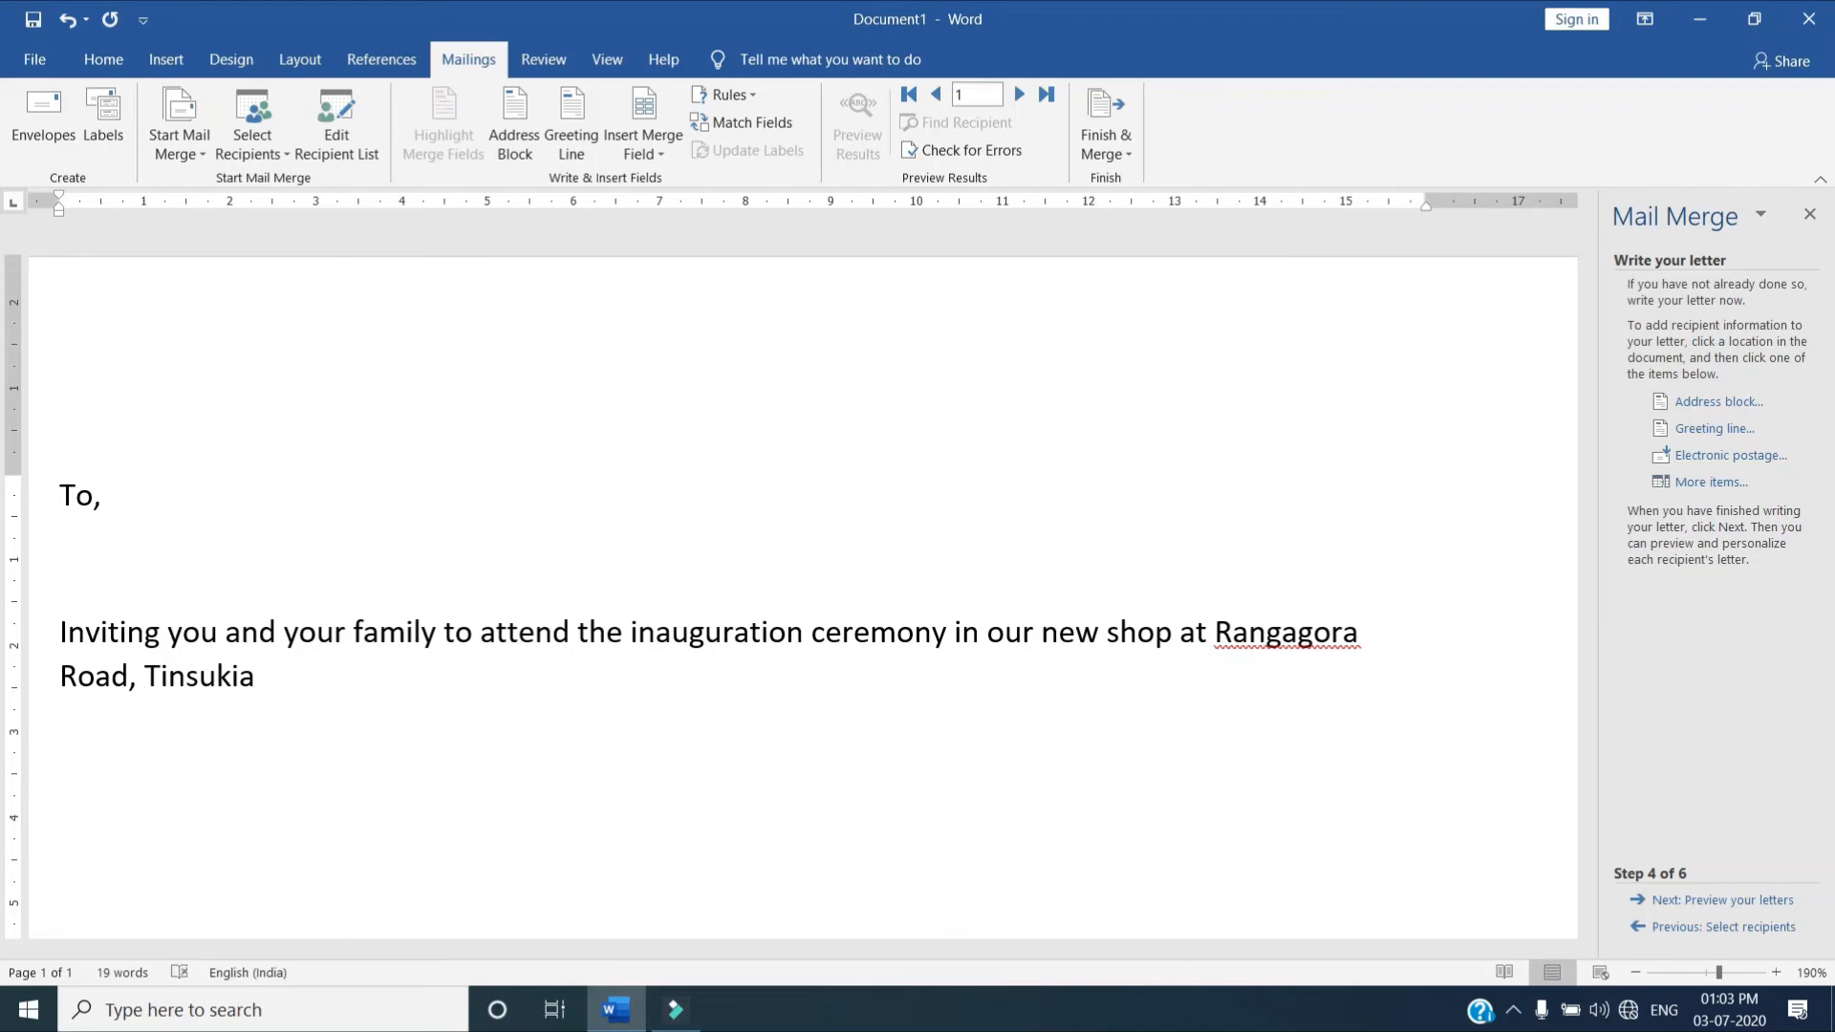
End the body sentence with a period and, after an empty line, add "From" and "XYZ" on separate lines
{"action": "type", "text": "."}
{"action": "key", "text": "Return"}
{"action": "key", "text": "Return"}
{"action": "type", "text": "From"}
{"action": "key", "text": "Return"}
{"action": "type", "text": "XYZ"}
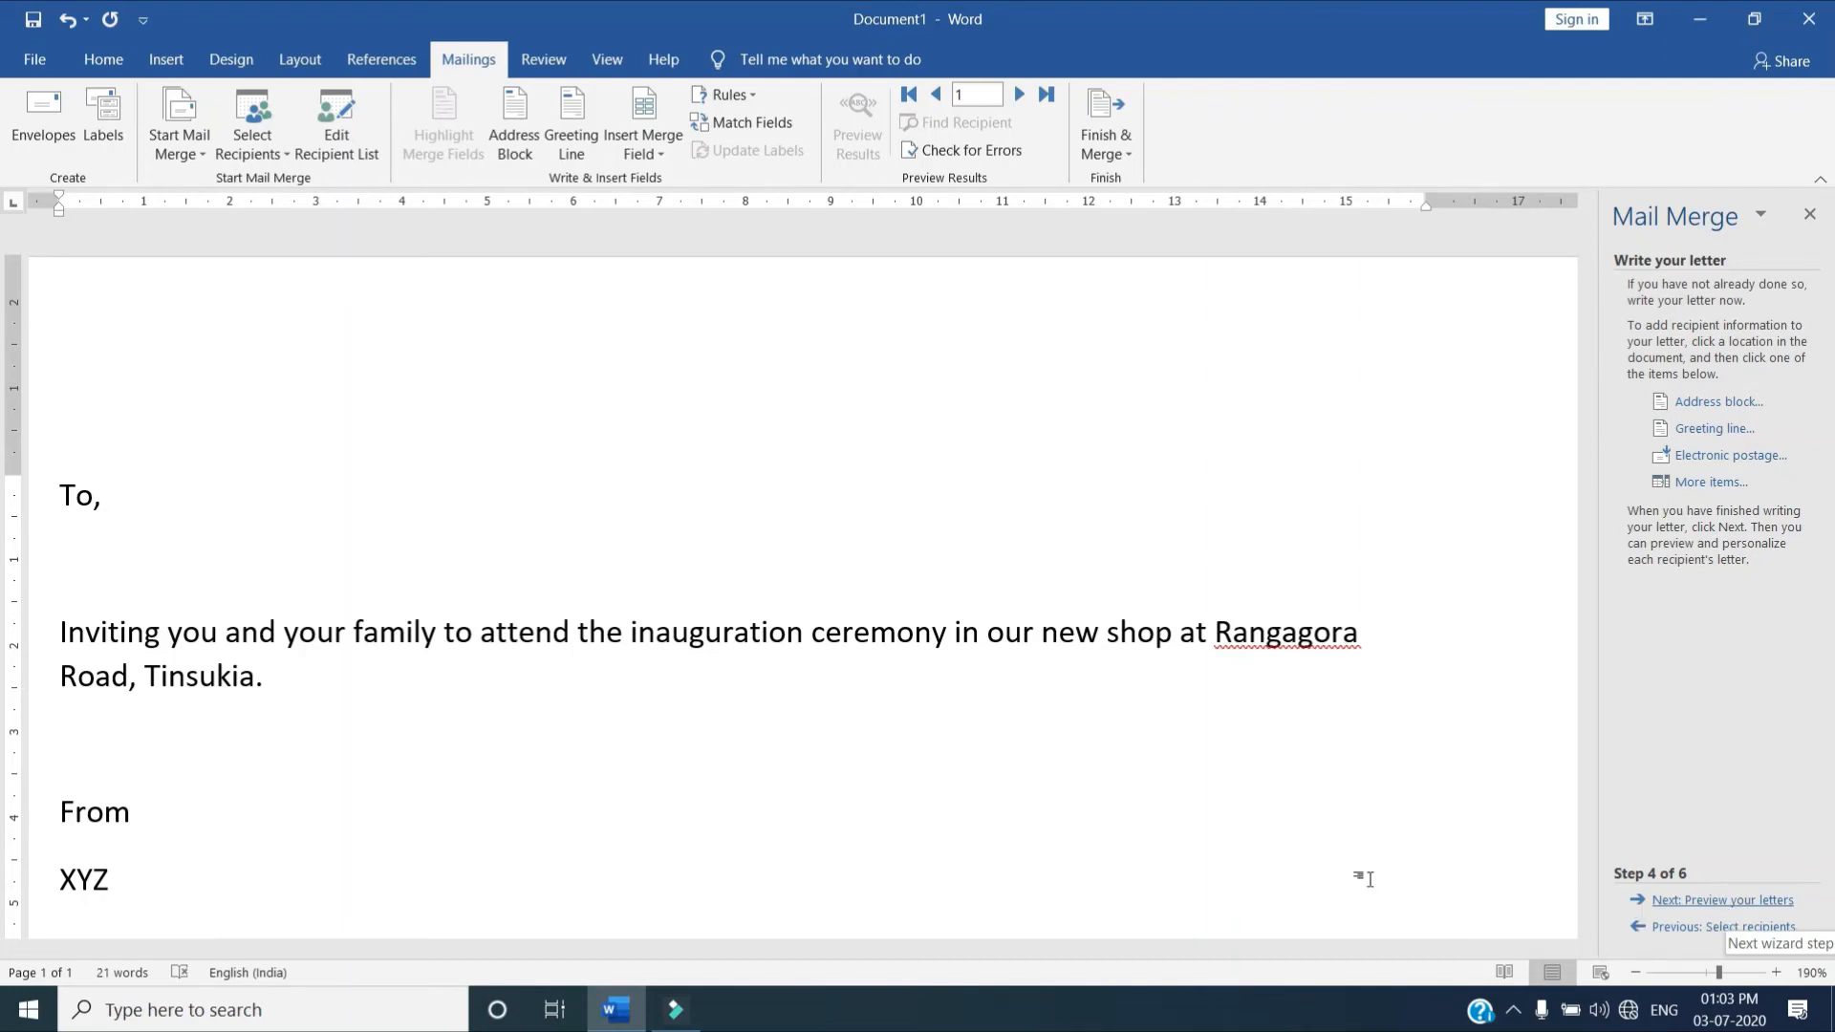
Insert the First_Name and Last_Name merge fields on the empty line below "To,"
{"action": "left_click", "coordinate": [69, 533]}
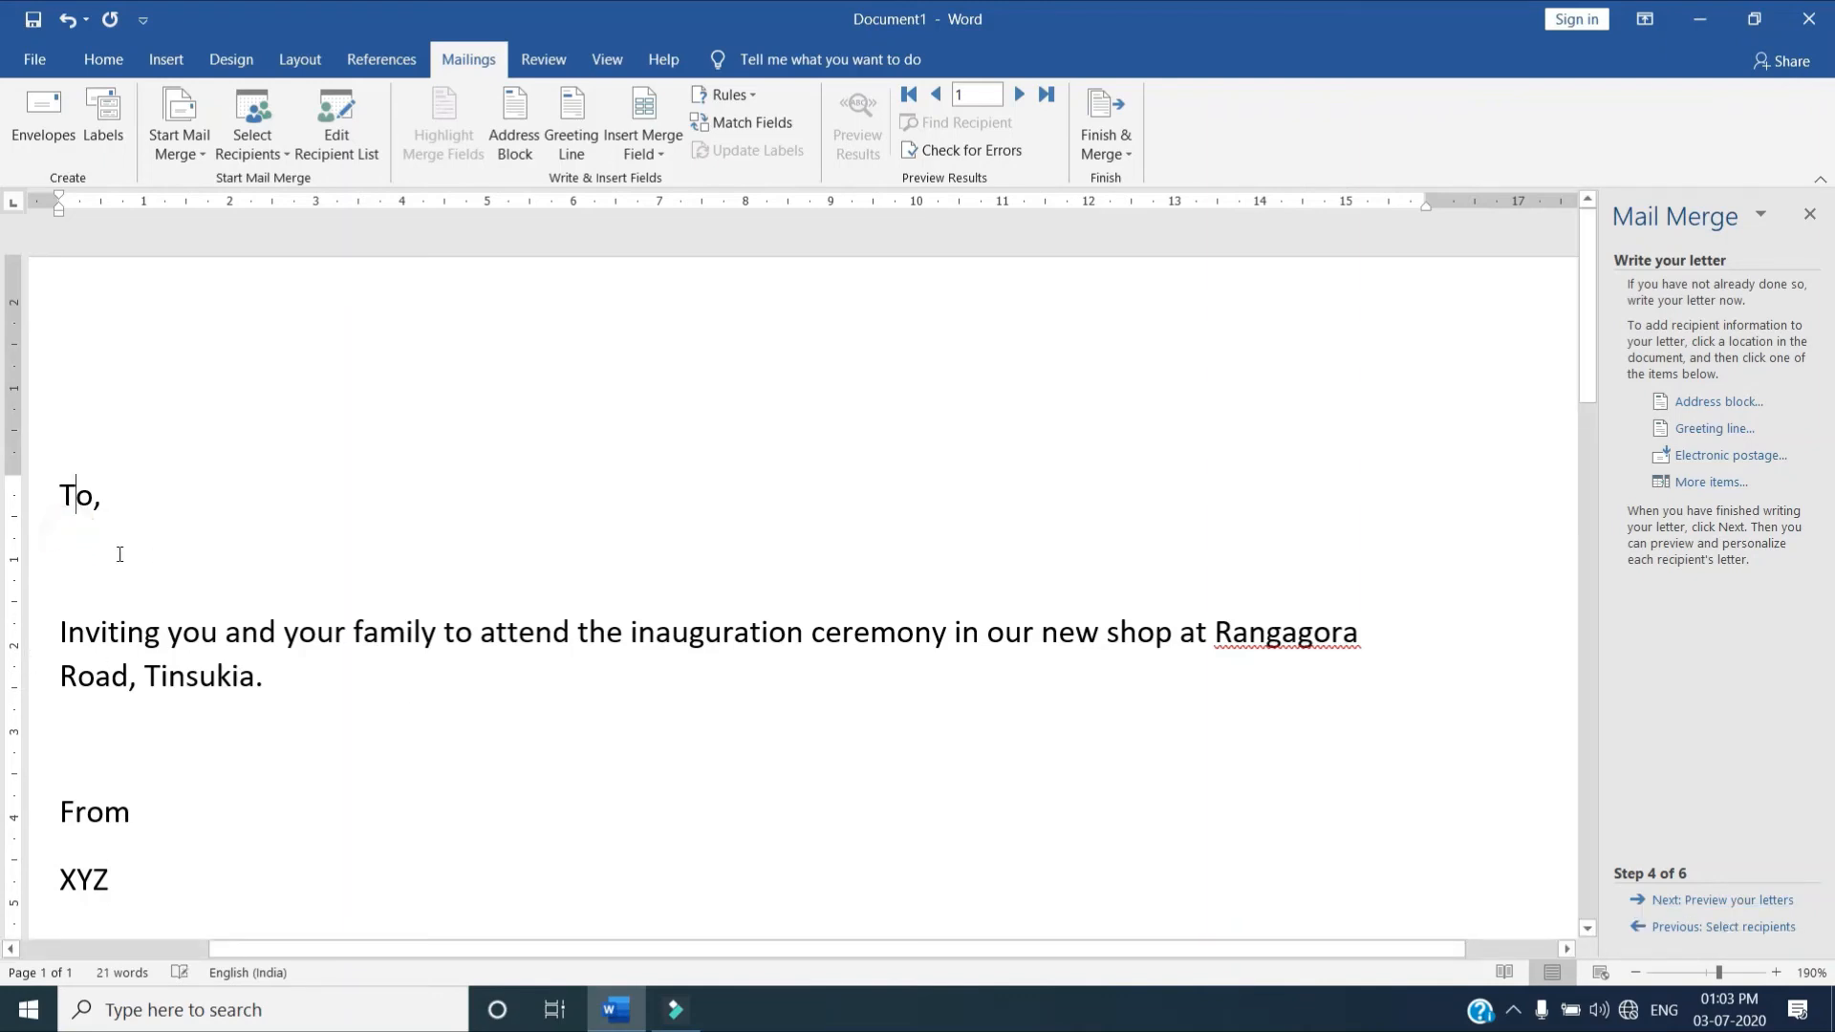
{"action": "left_click", "coordinate": [93, 551]}
{"action": "left_click", "coordinate": [63, 562]}
{"action": "left_click", "coordinate": [663, 157]}
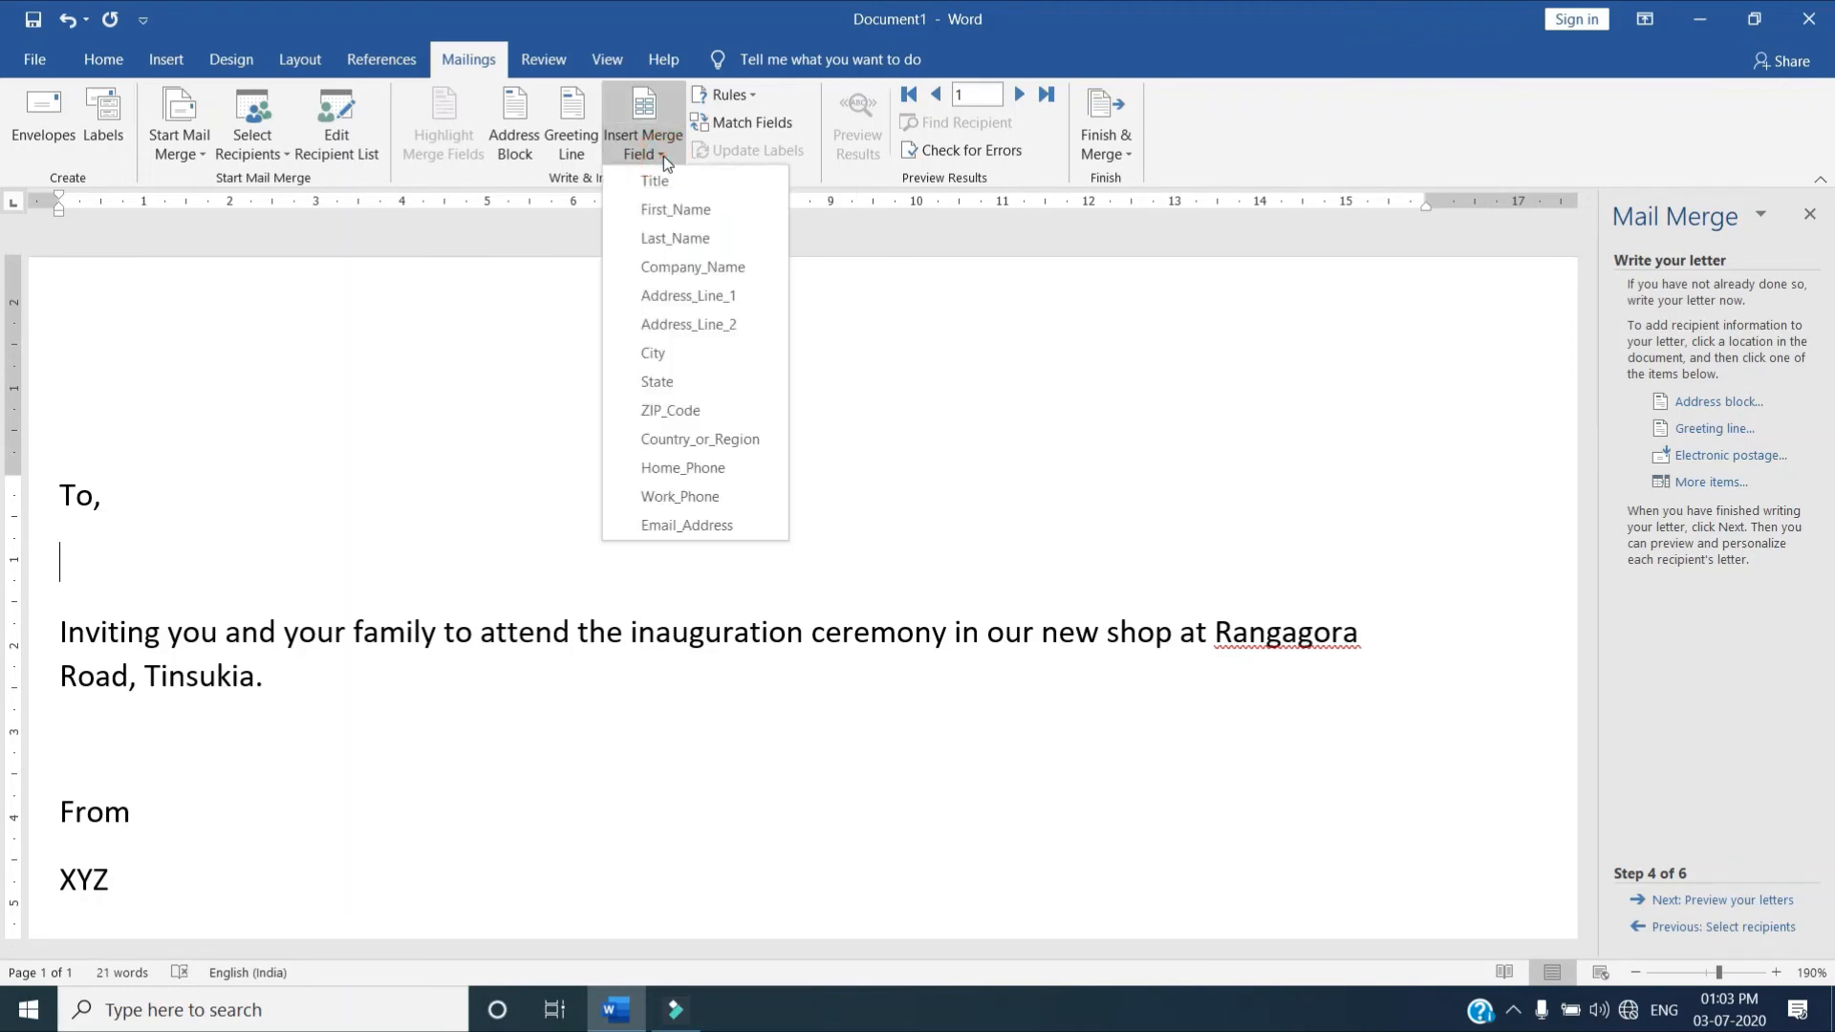
{"action": "left_click", "coordinate": [668, 214]}
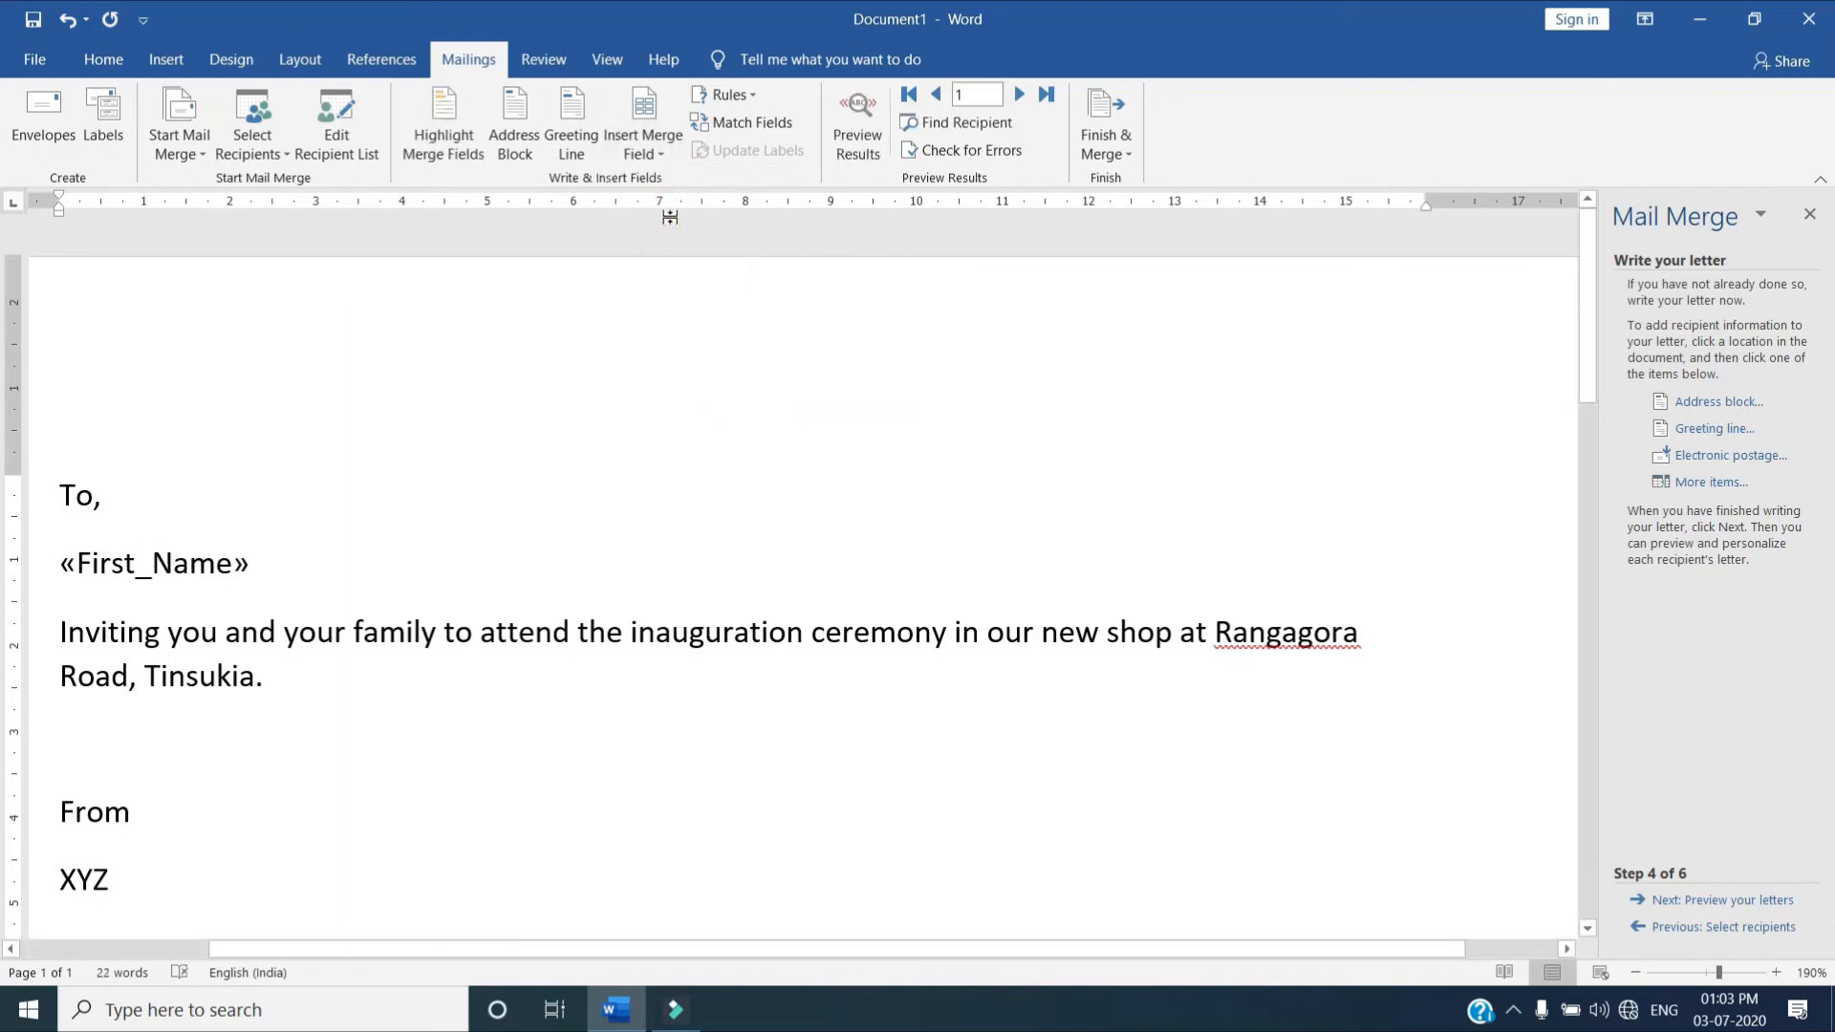
{"action": "left_click", "coordinate": [673, 154]}
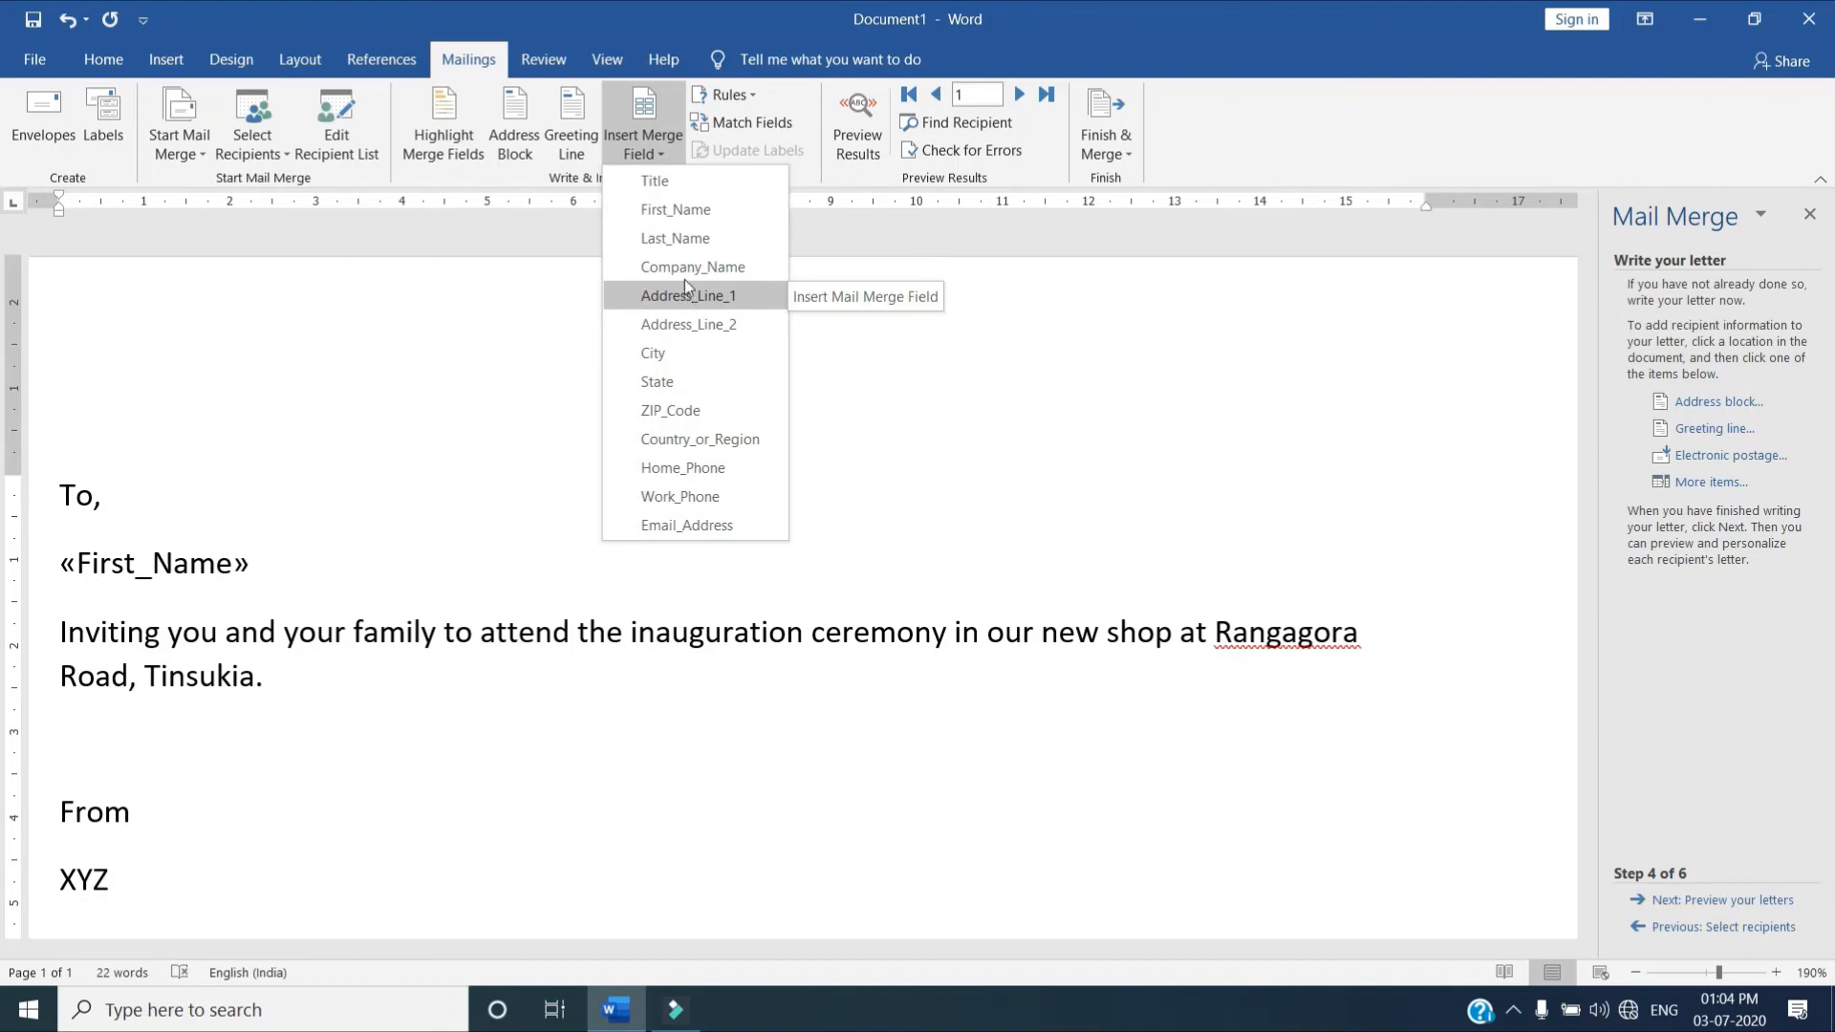
{"action": "left_click", "coordinate": [687, 238]}
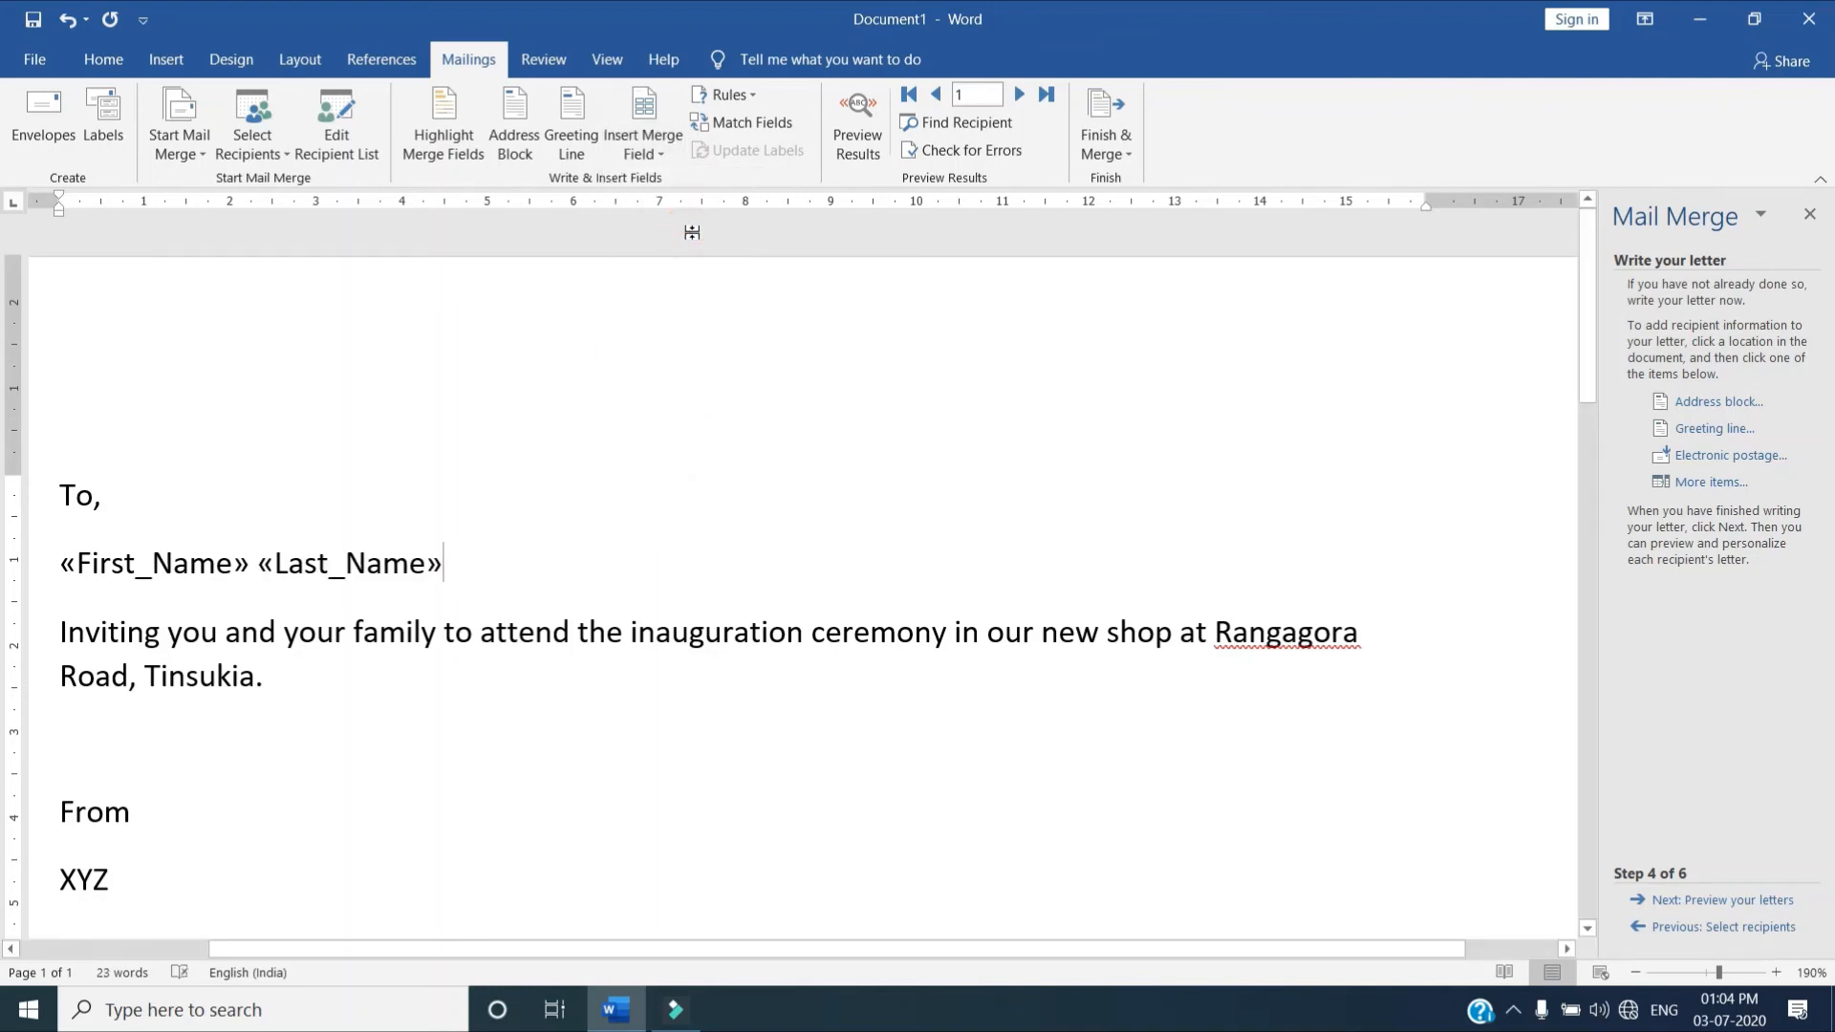
Insert the Address_Line_1 merge field on a new line below the name fields
{"action": "key", "text": "Return"}
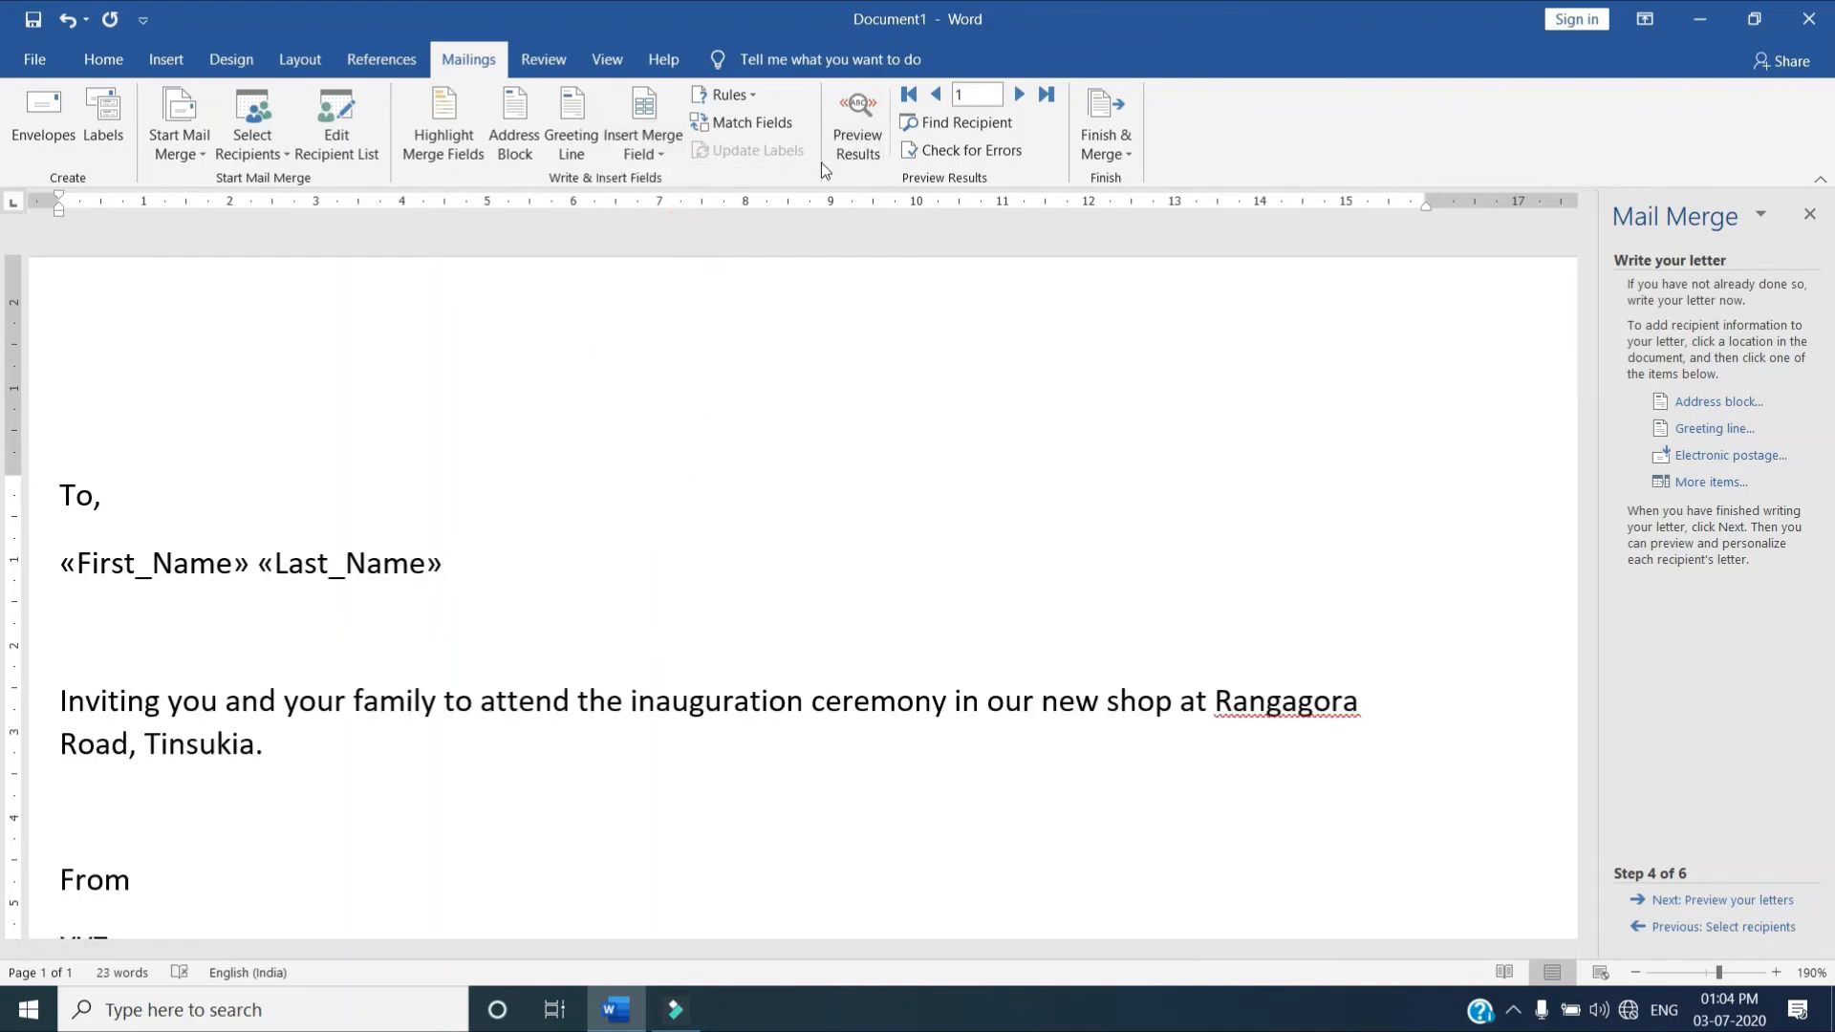
{"action": "left_click", "coordinate": [669, 151]}
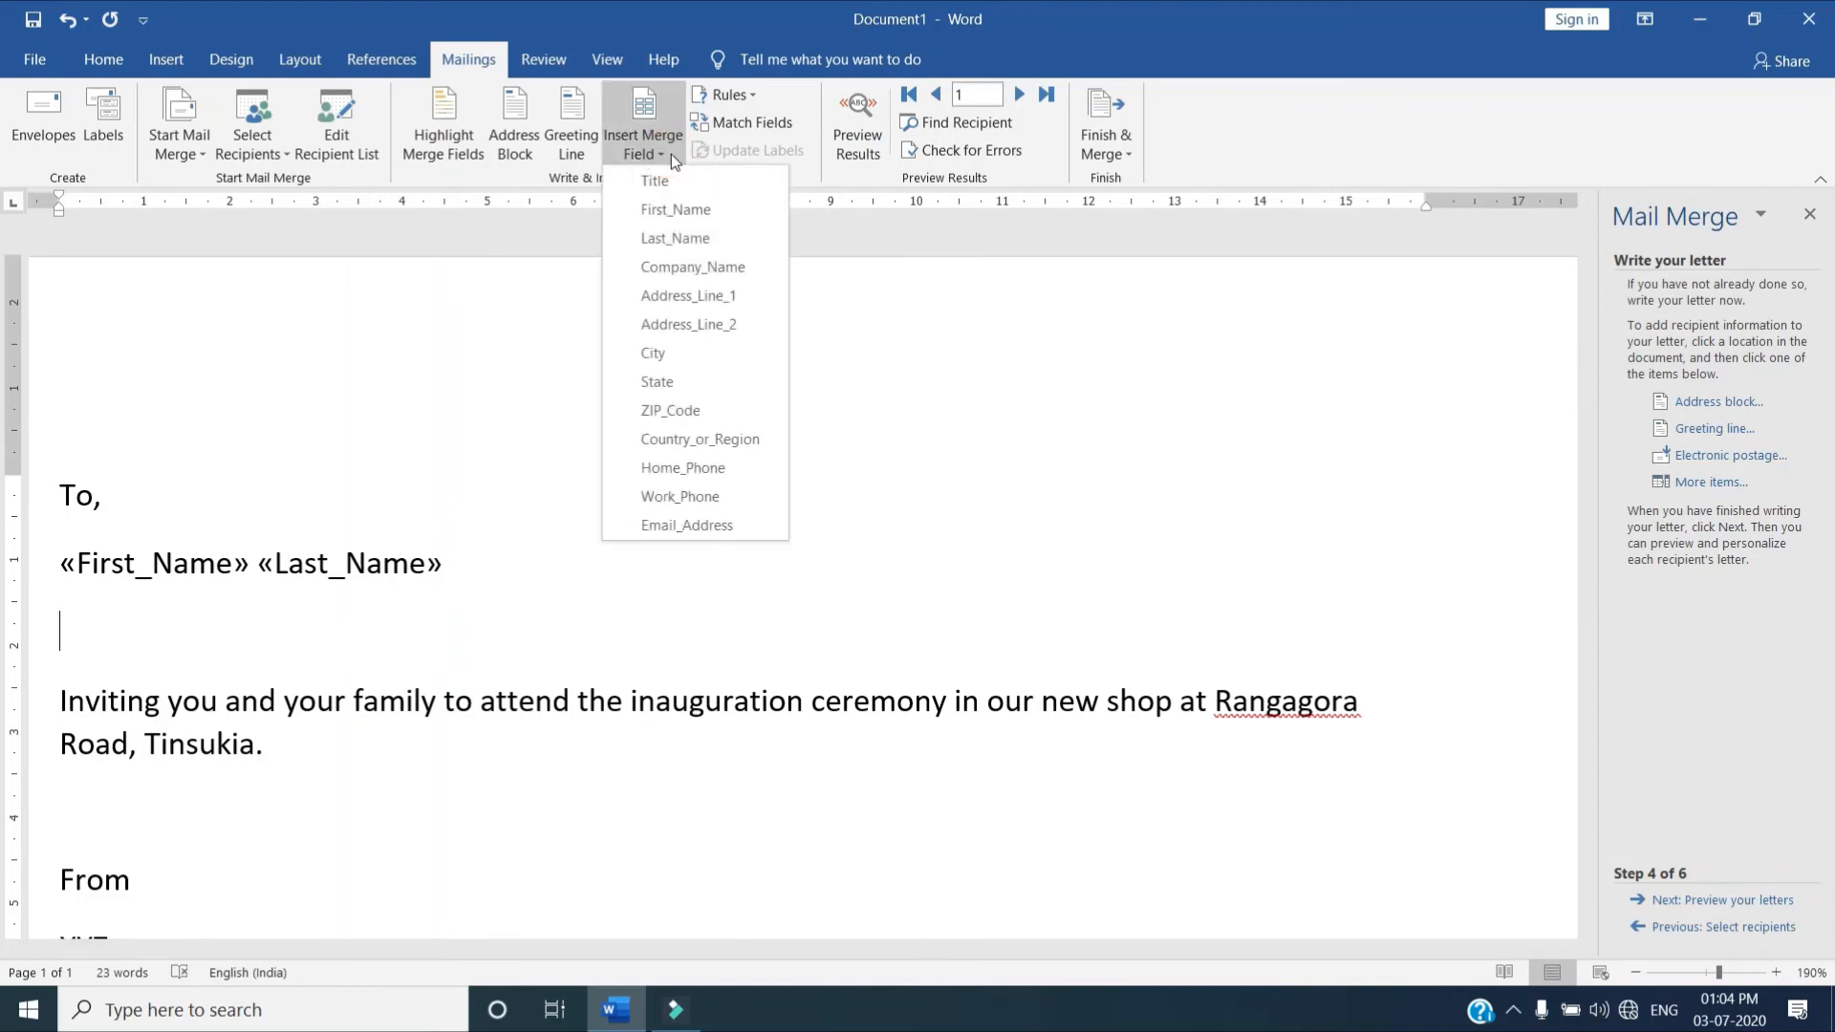
{"action": "left_click", "coordinate": [725, 291]}
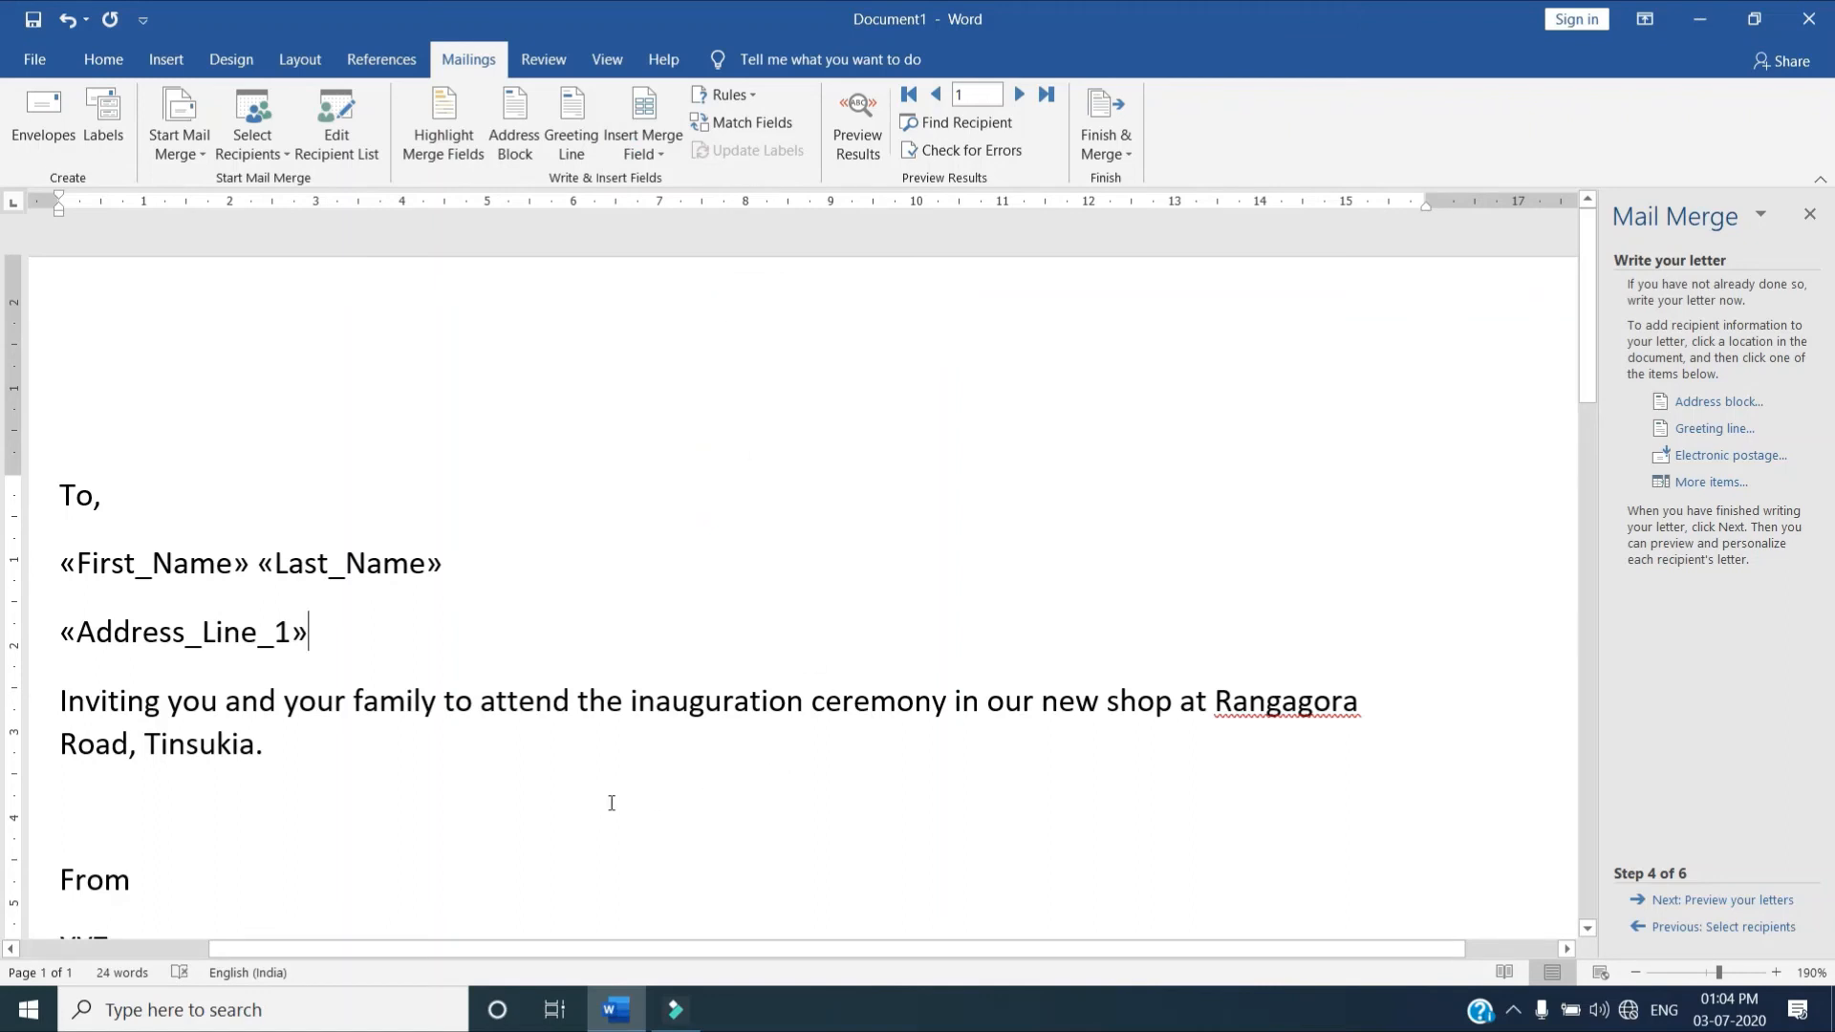
Advance the wizard to the letter preview and page through the merged letters up to recipient 5
{"action": "left_click", "coordinate": [1700, 901]}
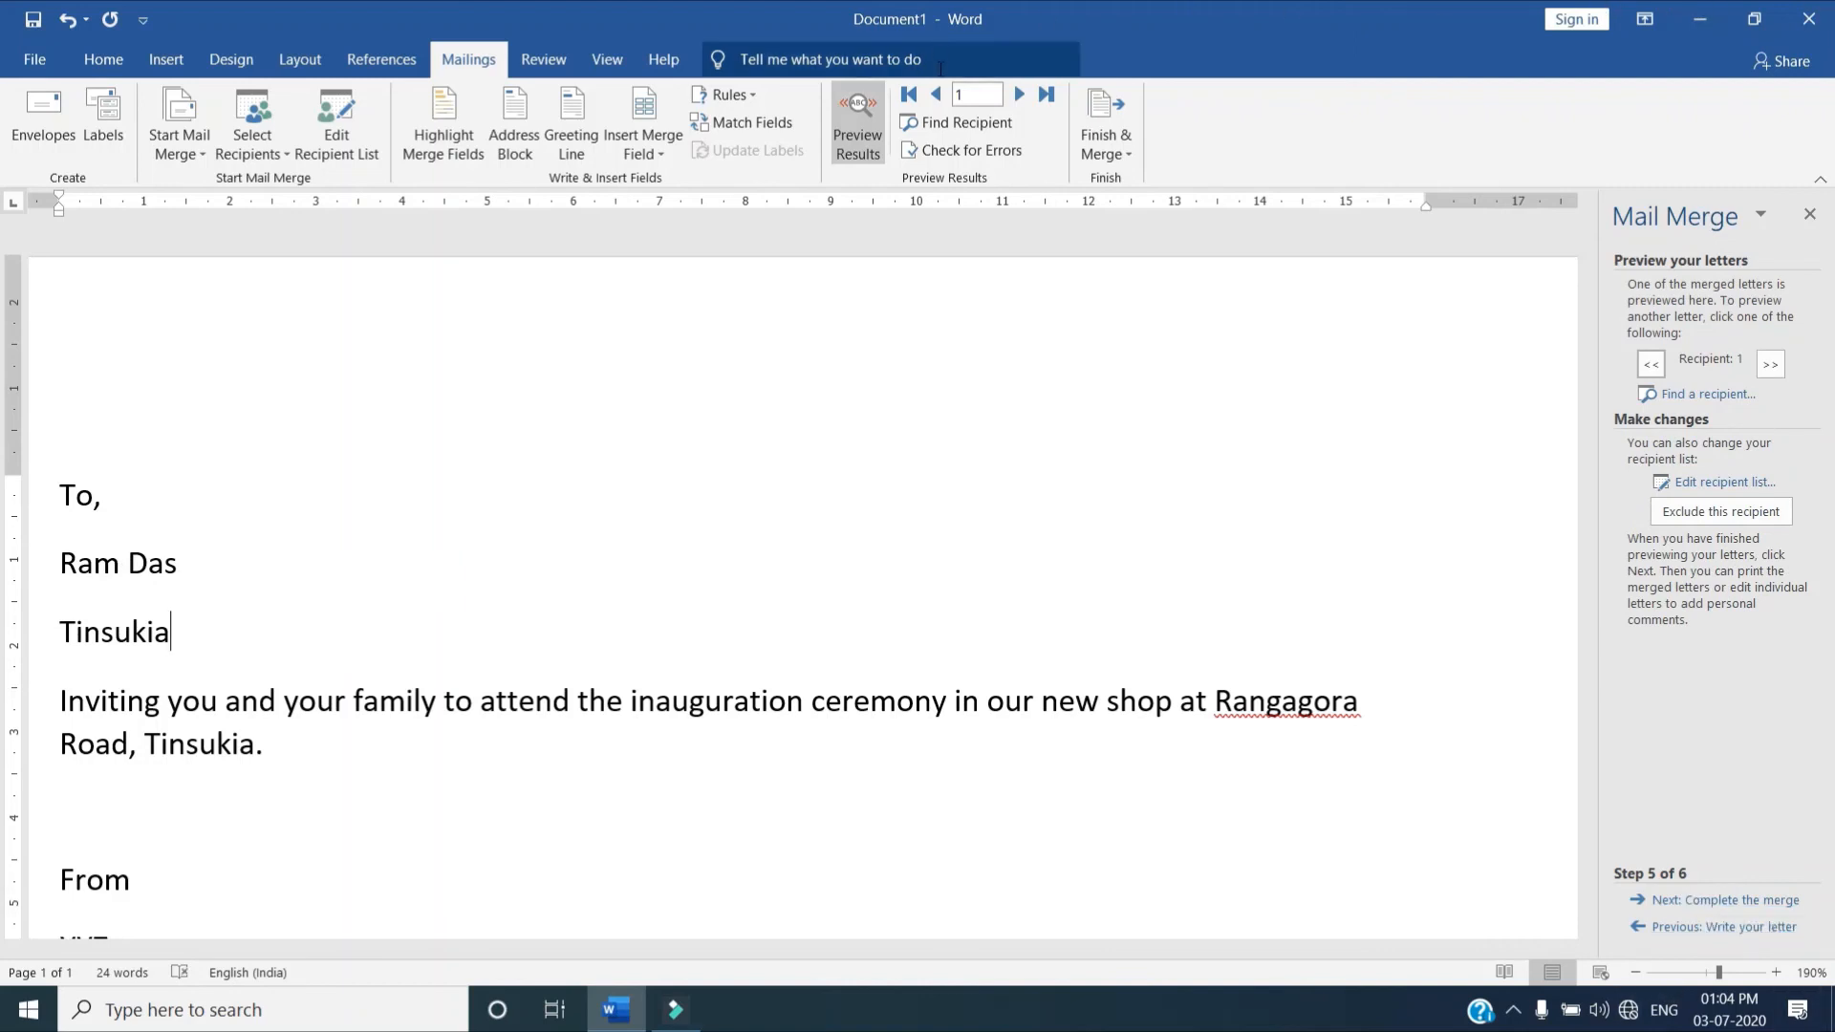
{"action": "left_click", "coordinate": [978, 98]}
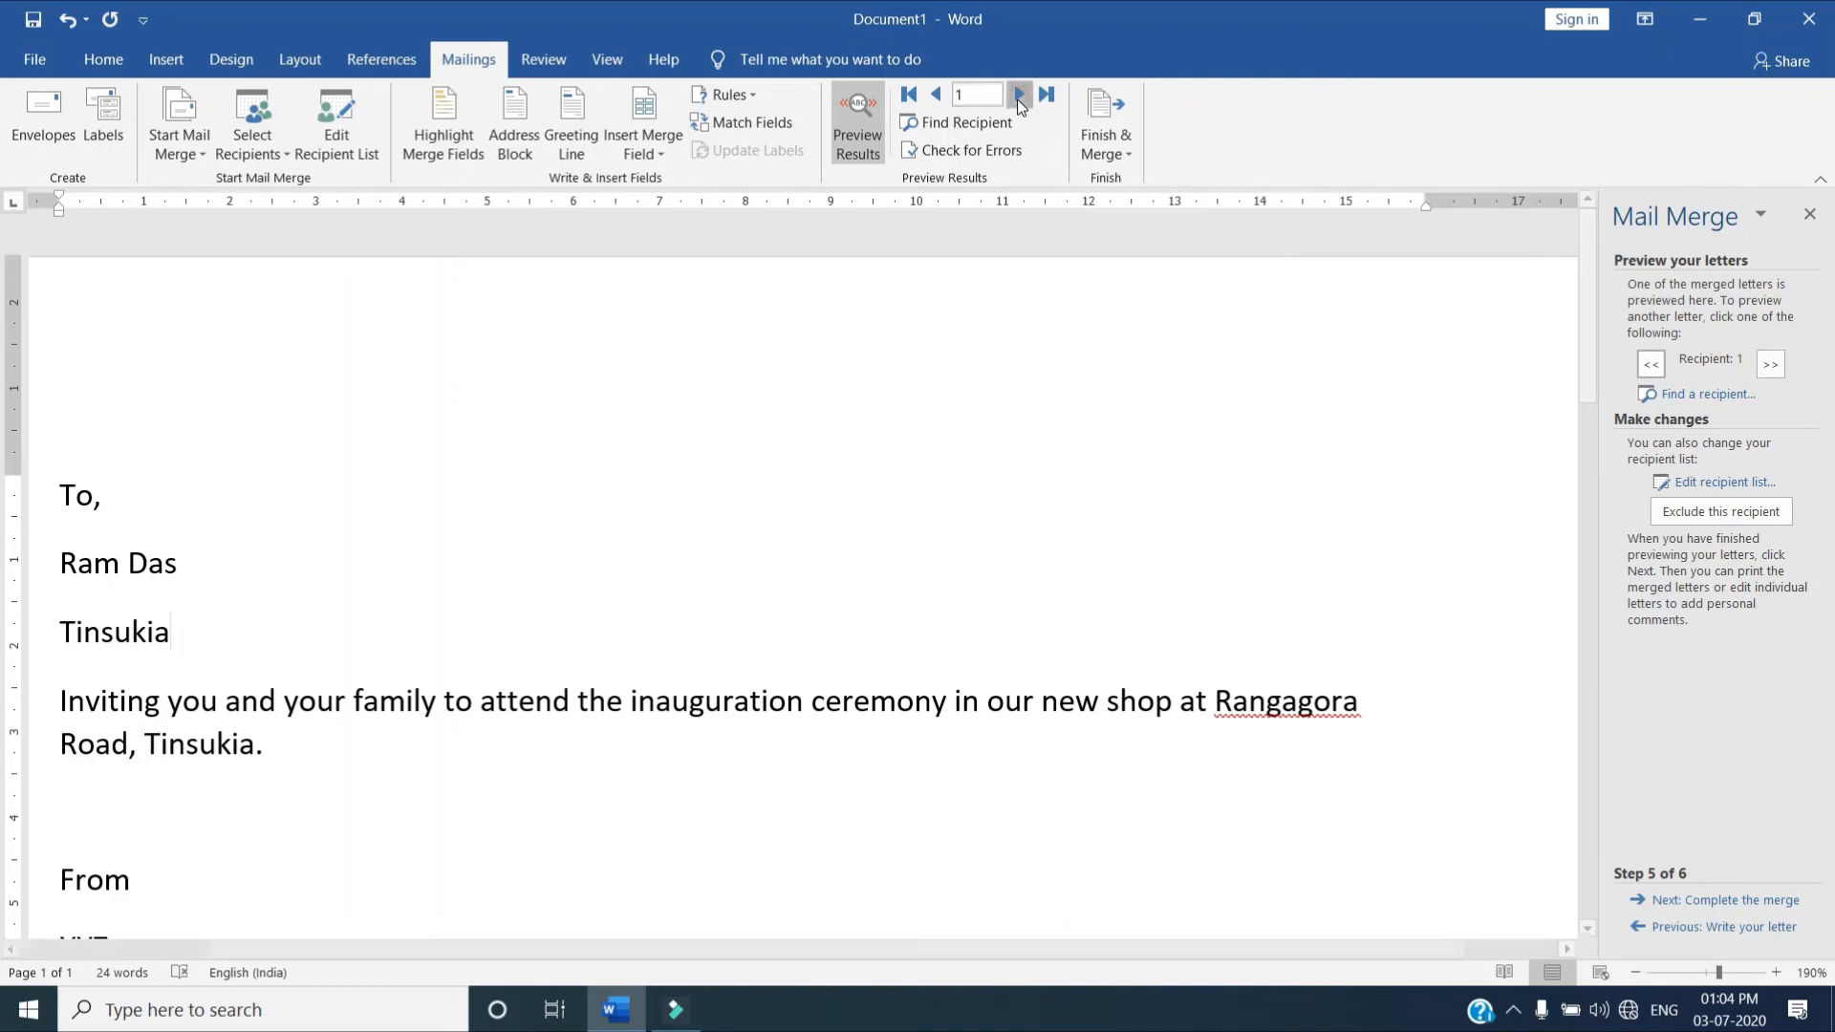
{"action": "left_click", "coordinate": [1019, 95]}
{"action": "left_click", "coordinate": [1019, 96]}
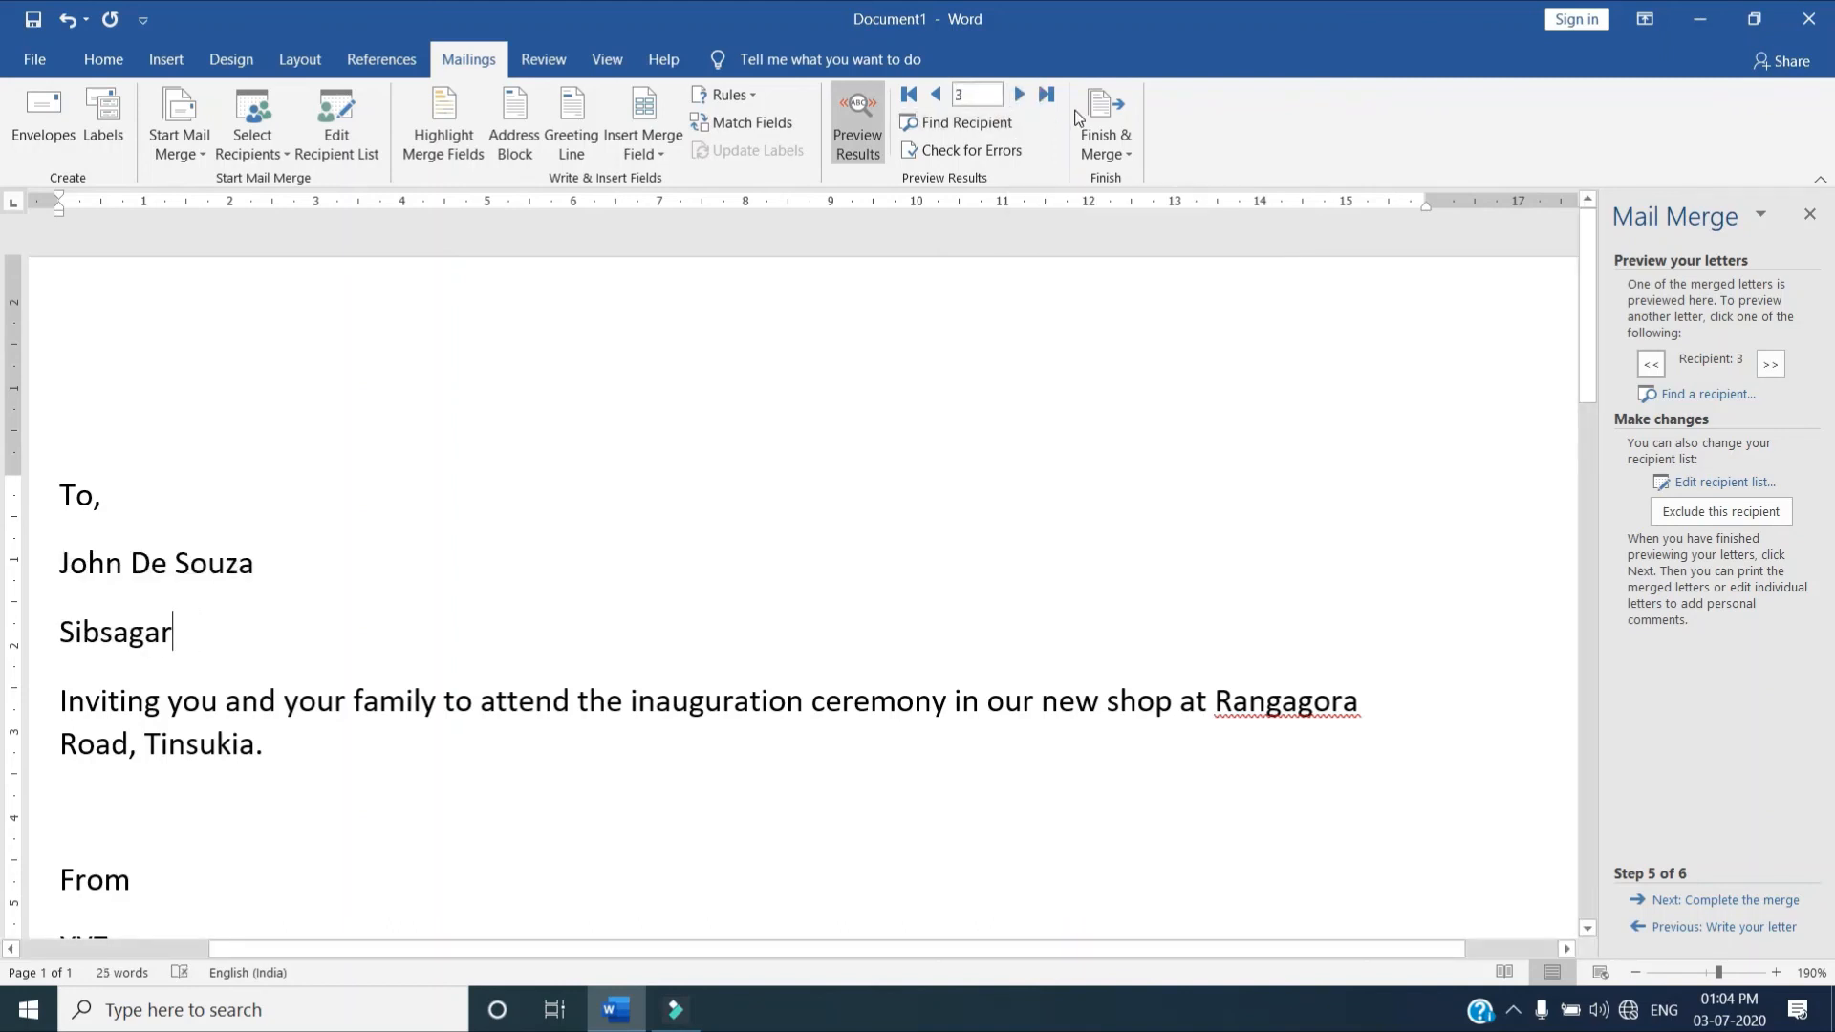
{"action": "left_click", "coordinate": [1019, 95]}
{"action": "left_click", "coordinate": [1019, 95]}
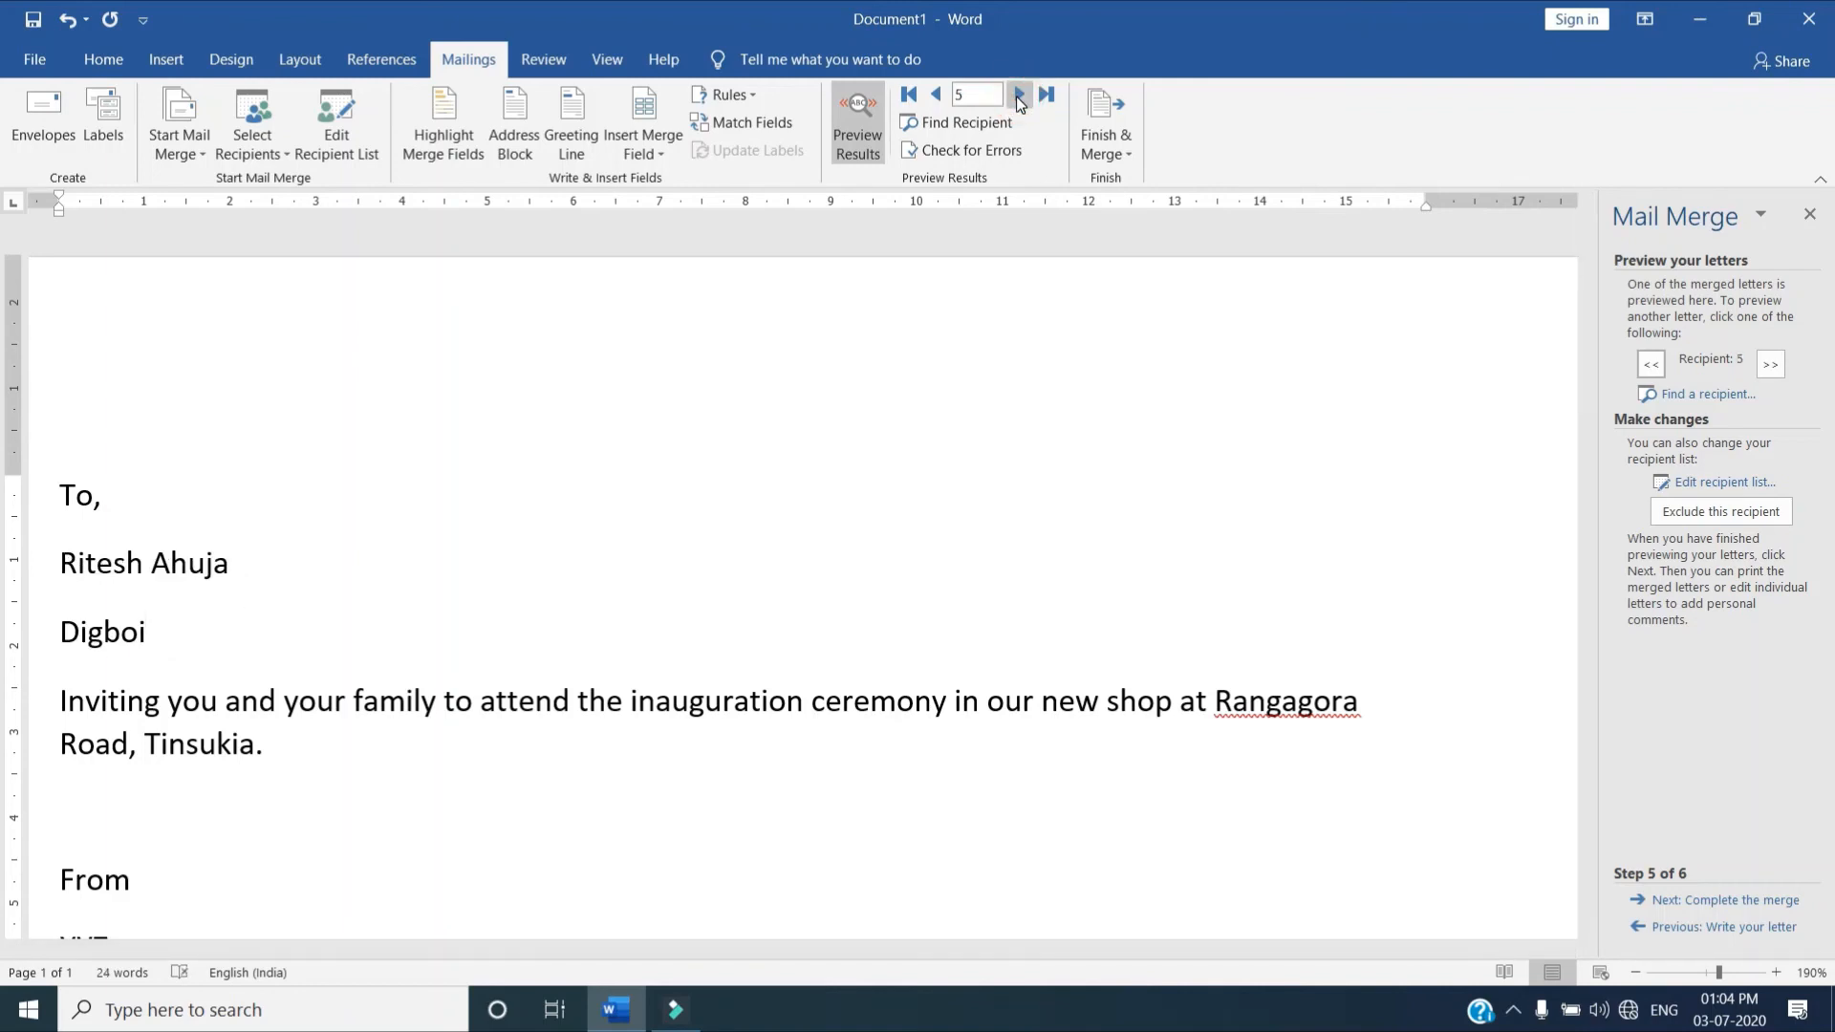
Review the previews again from recipient 1 to recipient 5 and advance the wizard to completing the merge
{"action": "left_click", "coordinate": [935, 95]}
{"action": "left_click", "coordinate": [935, 95]}
{"action": "left_click", "coordinate": [936, 95]}
{"action": "left_click", "coordinate": [935, 95]}
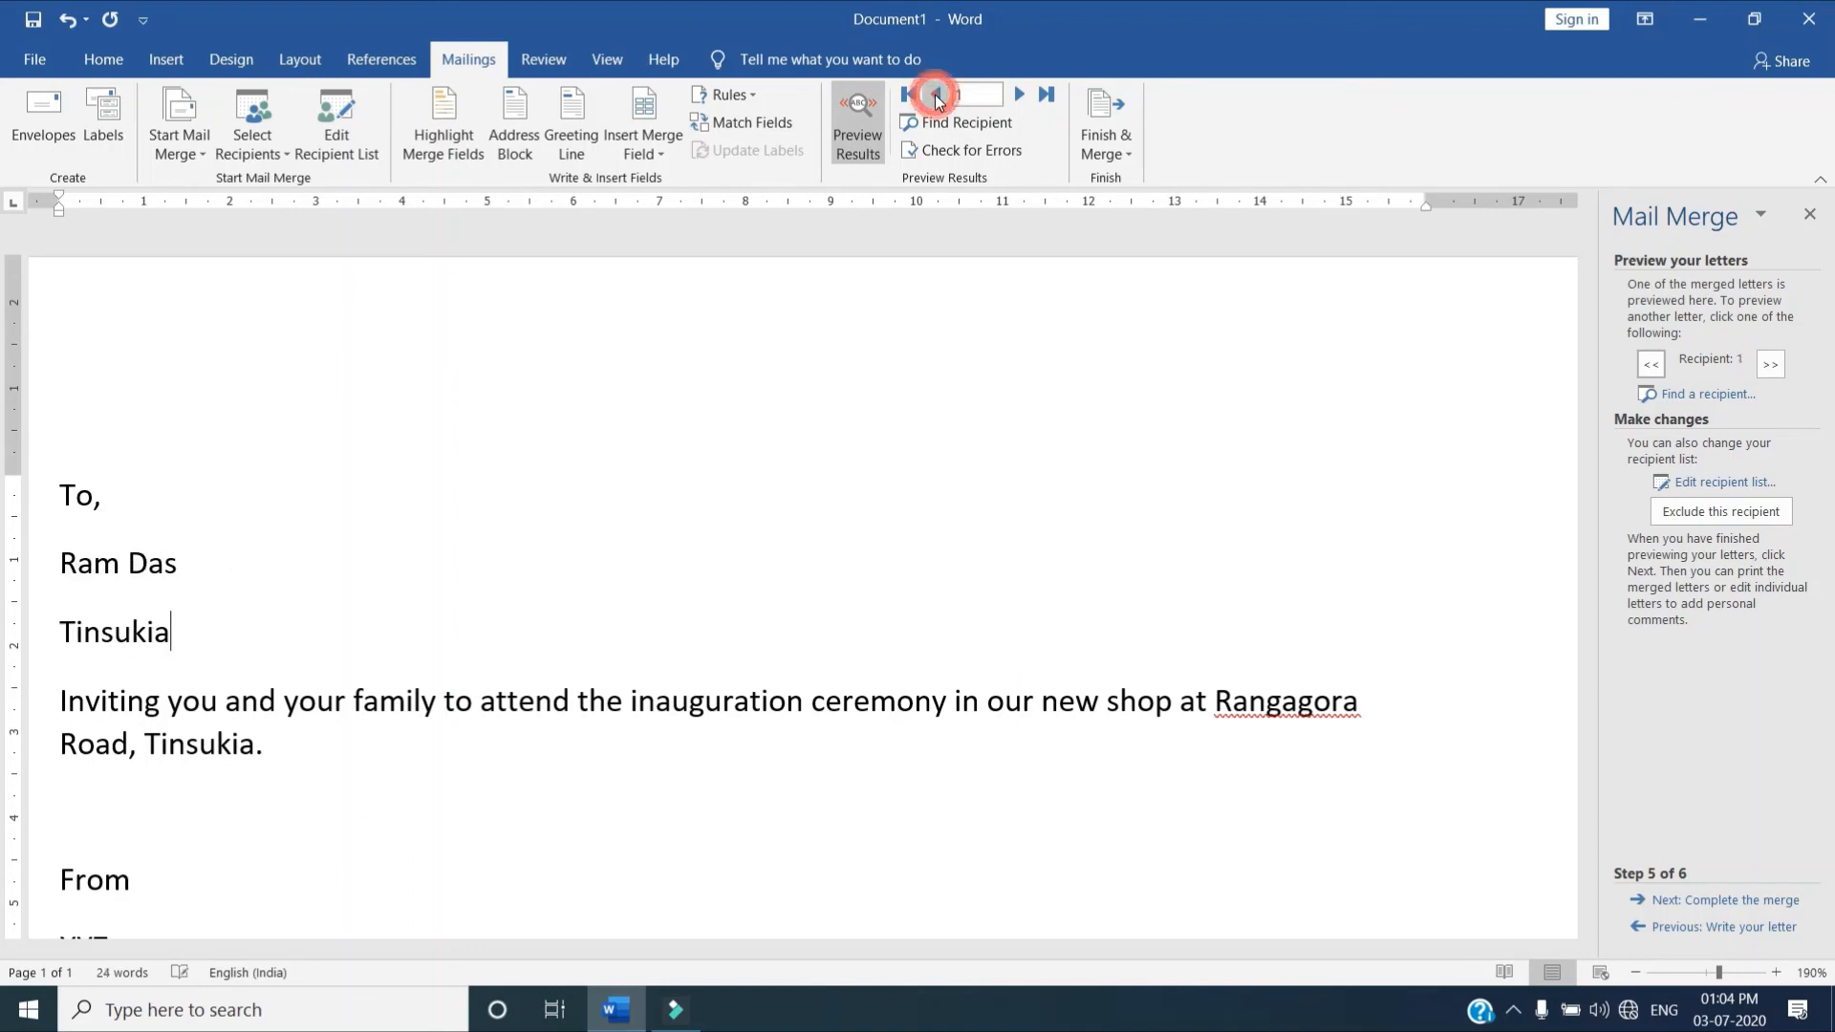
{"action": "left_click", "coordinate": [1018, 95]}
{"action": "left_click", "coordinate": [1018, 96]}
{"action": "left_click", "coordinate": [1017, 96]}
{"action": "left_click", "coordinate": [1018, 95]}
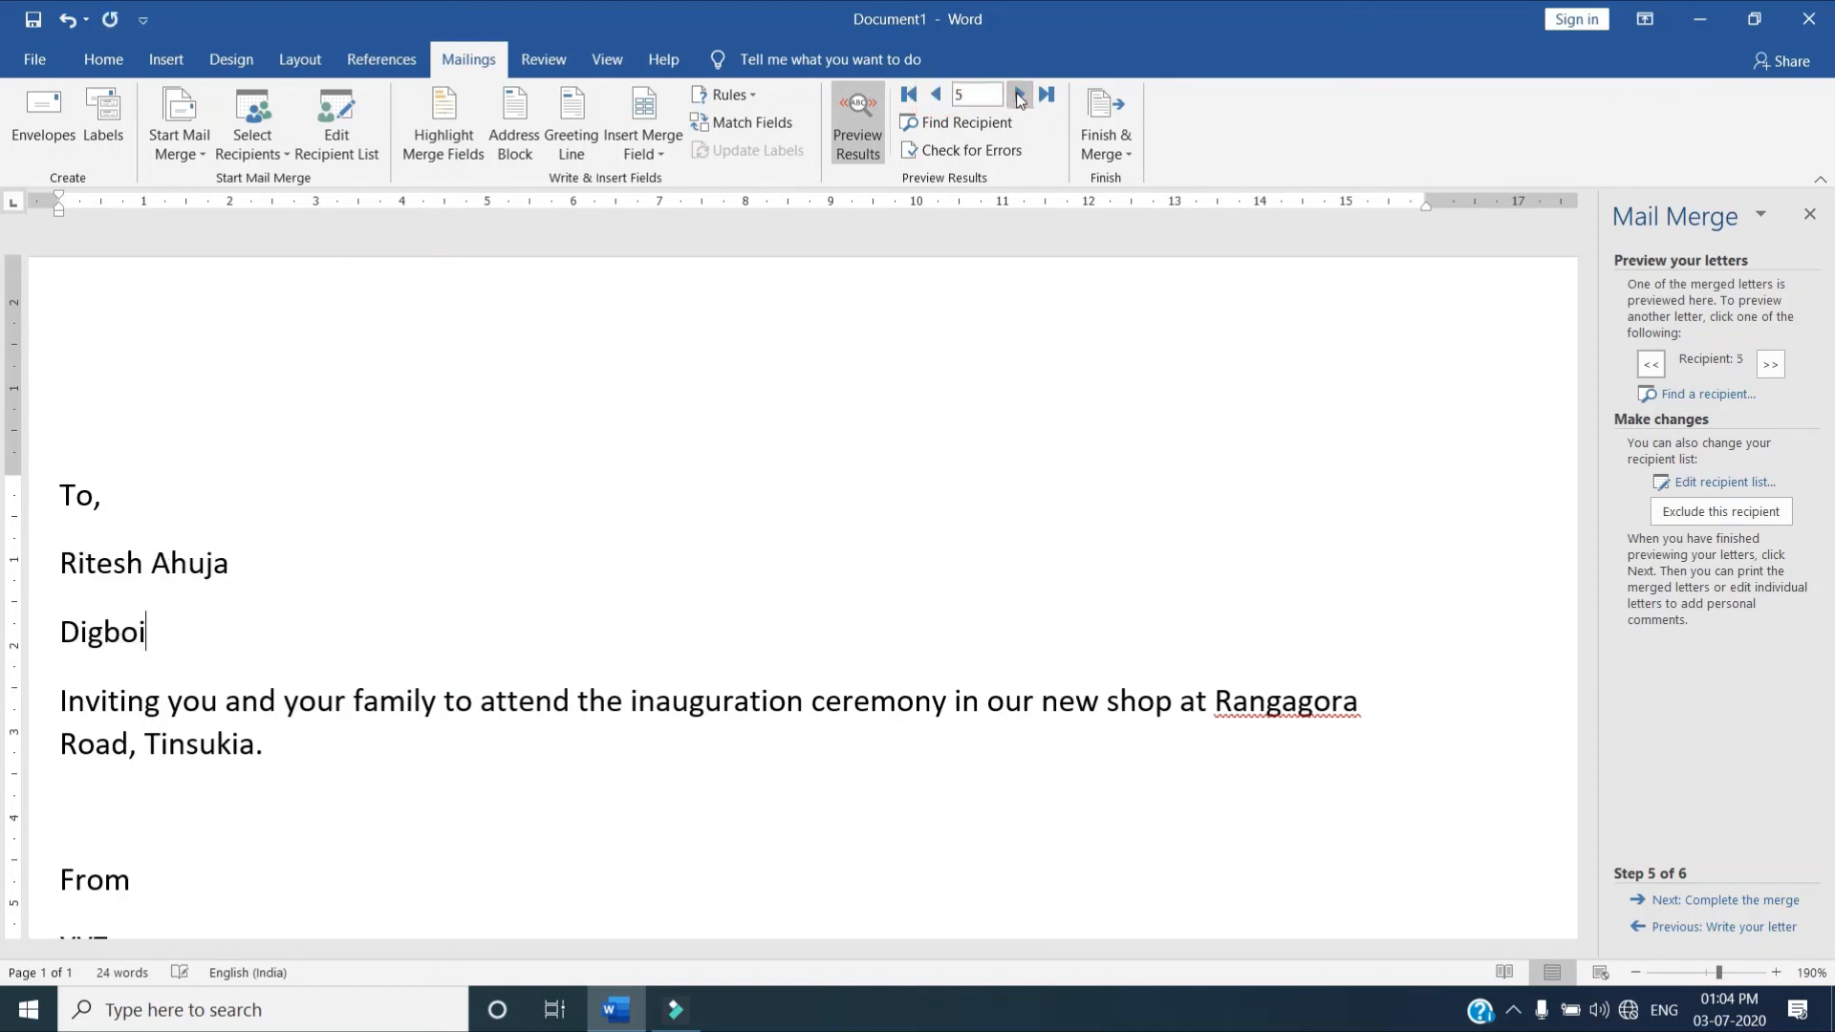
{"action": "left_click", "coordinate": [1697, 901]}
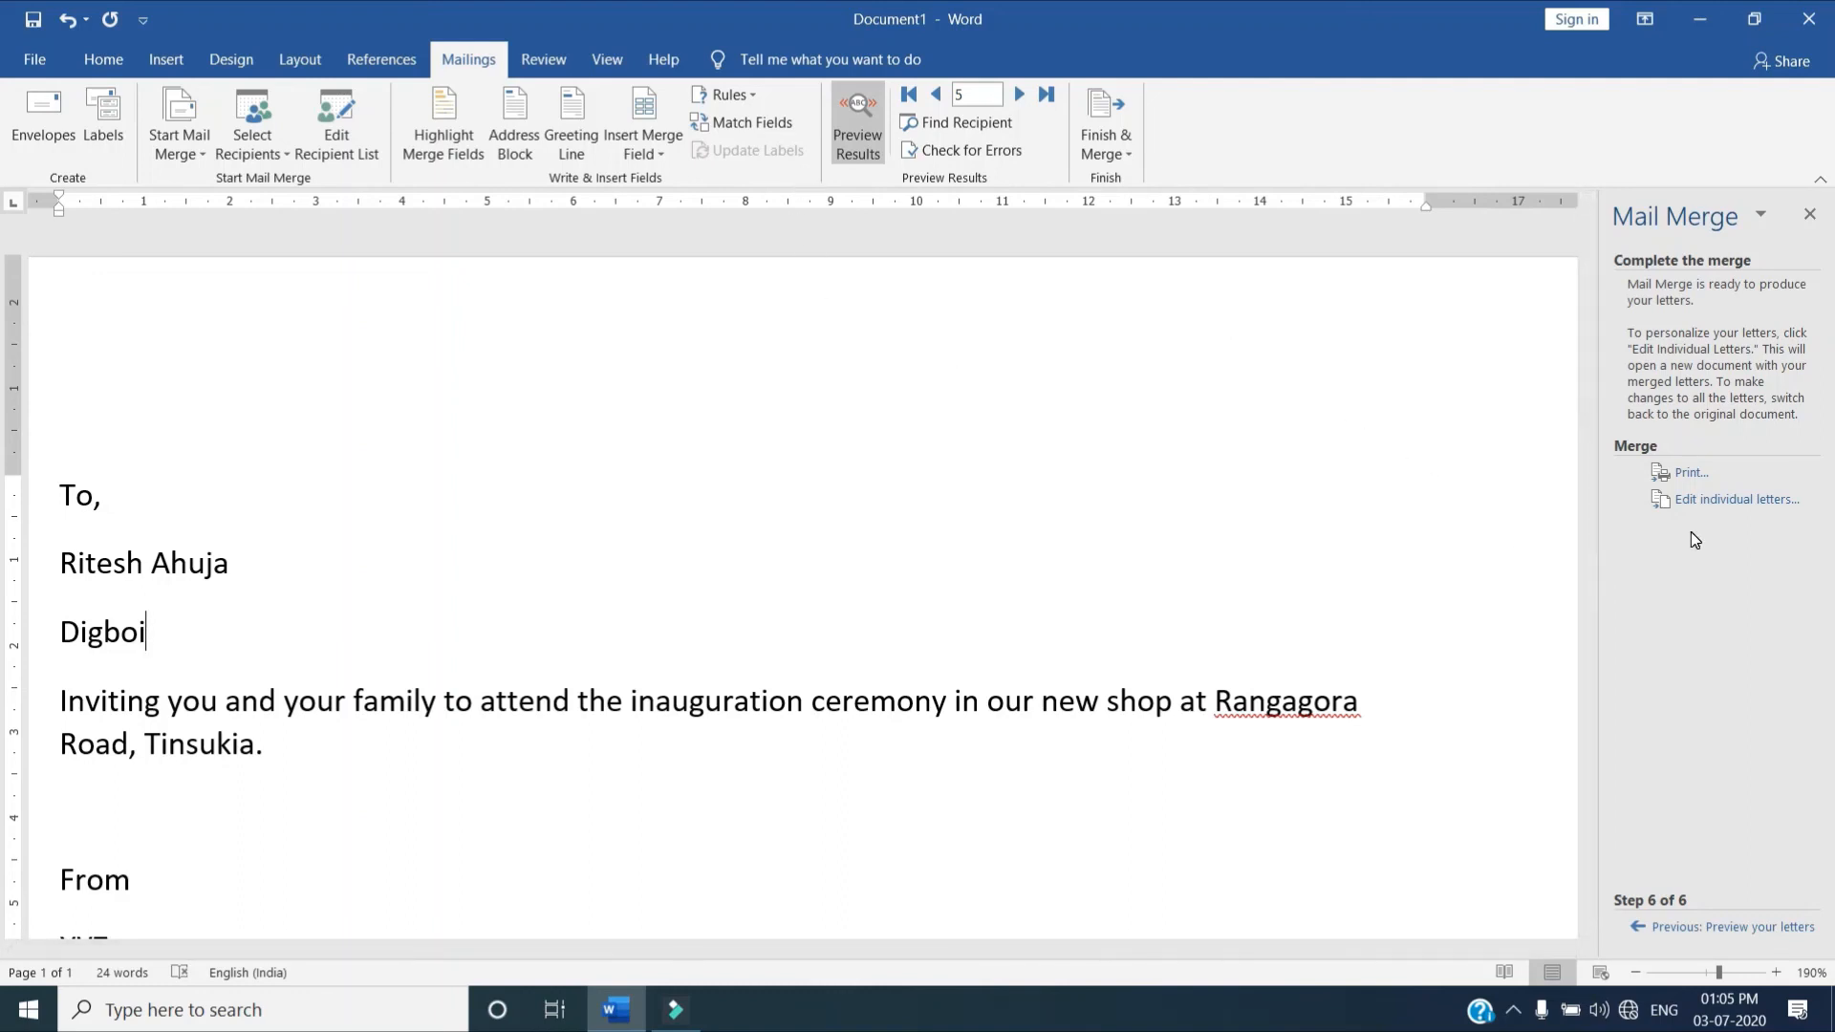
{"action": "left_click", "coordinate": [1688, 476]}
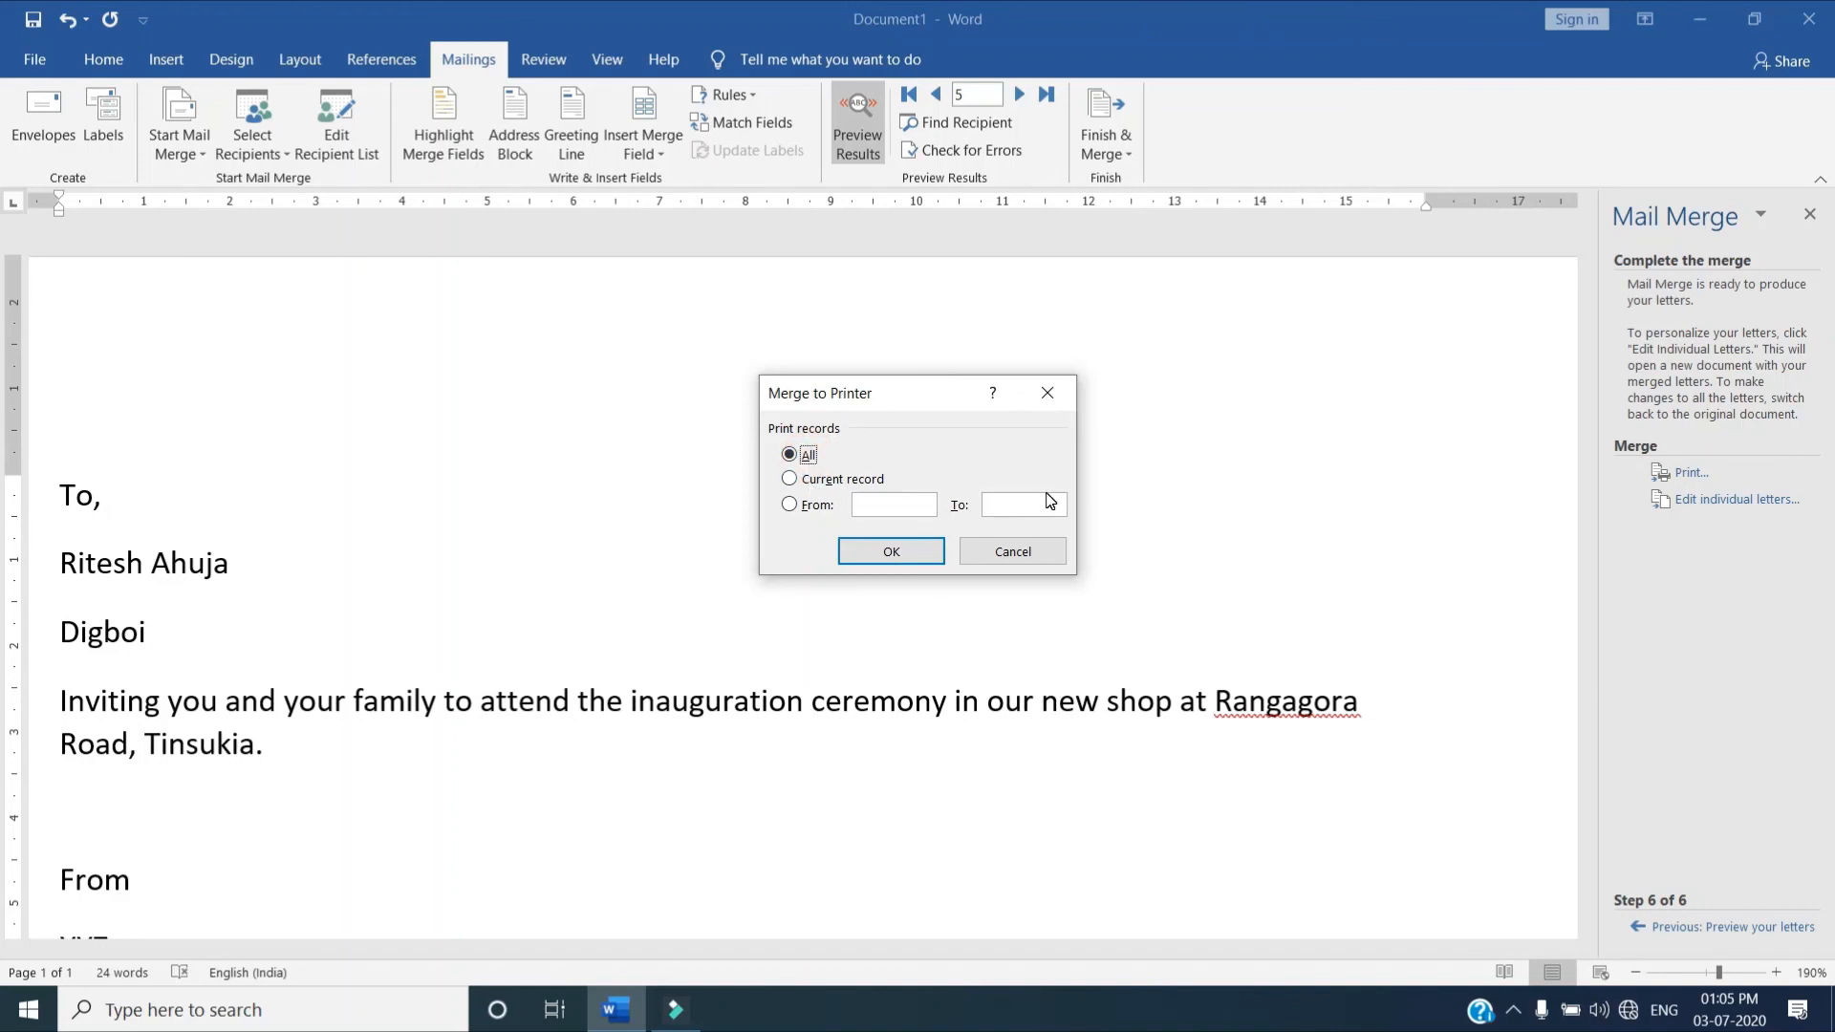
{"action": "left_click", "coordinate": [836, 480]}
{"action": "left_click", "coordinate": [872, 507]}
{"action": "left_click", "coordinate": [811, 507]}
{"action": "left_click", "coordinate": [865, 505]}
{"action": "type", "text": "1"}
{"action": "left_click", "coordinate": [1006, 507]}
{"action": "type", "text": "3"}
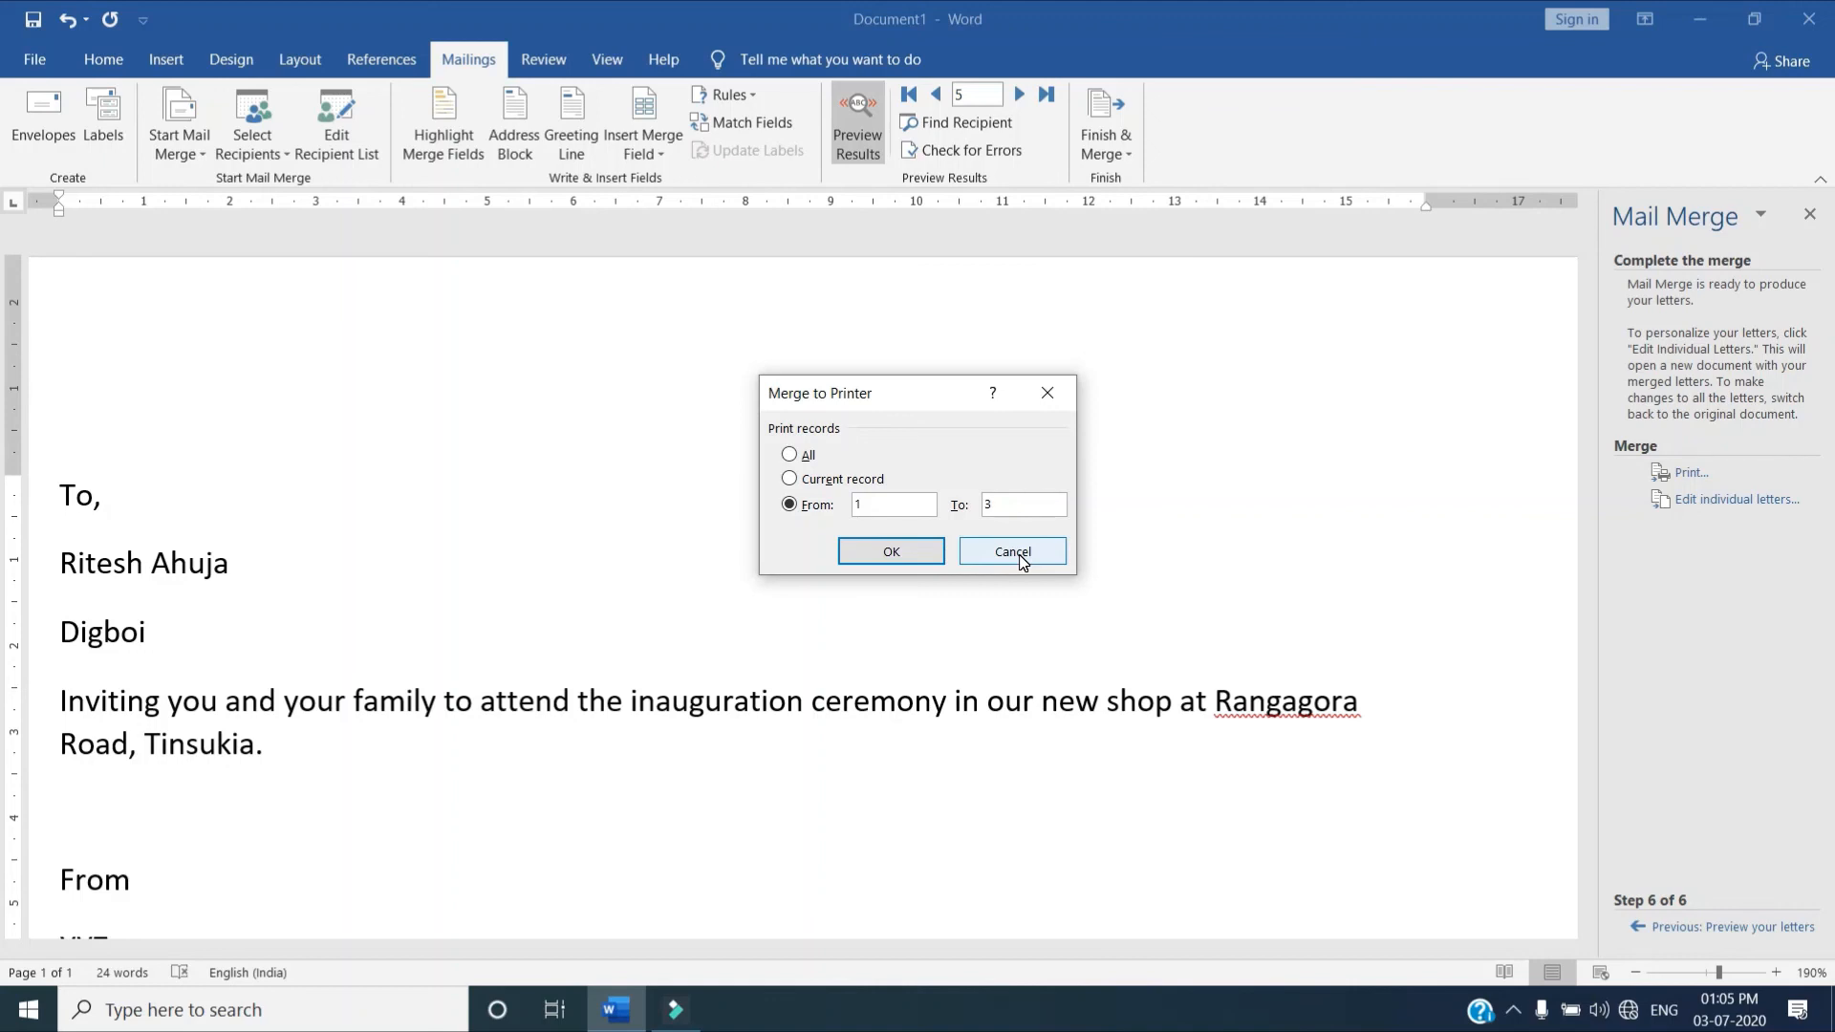
{"action": "left_click", "coordinate": [1012, 552]}
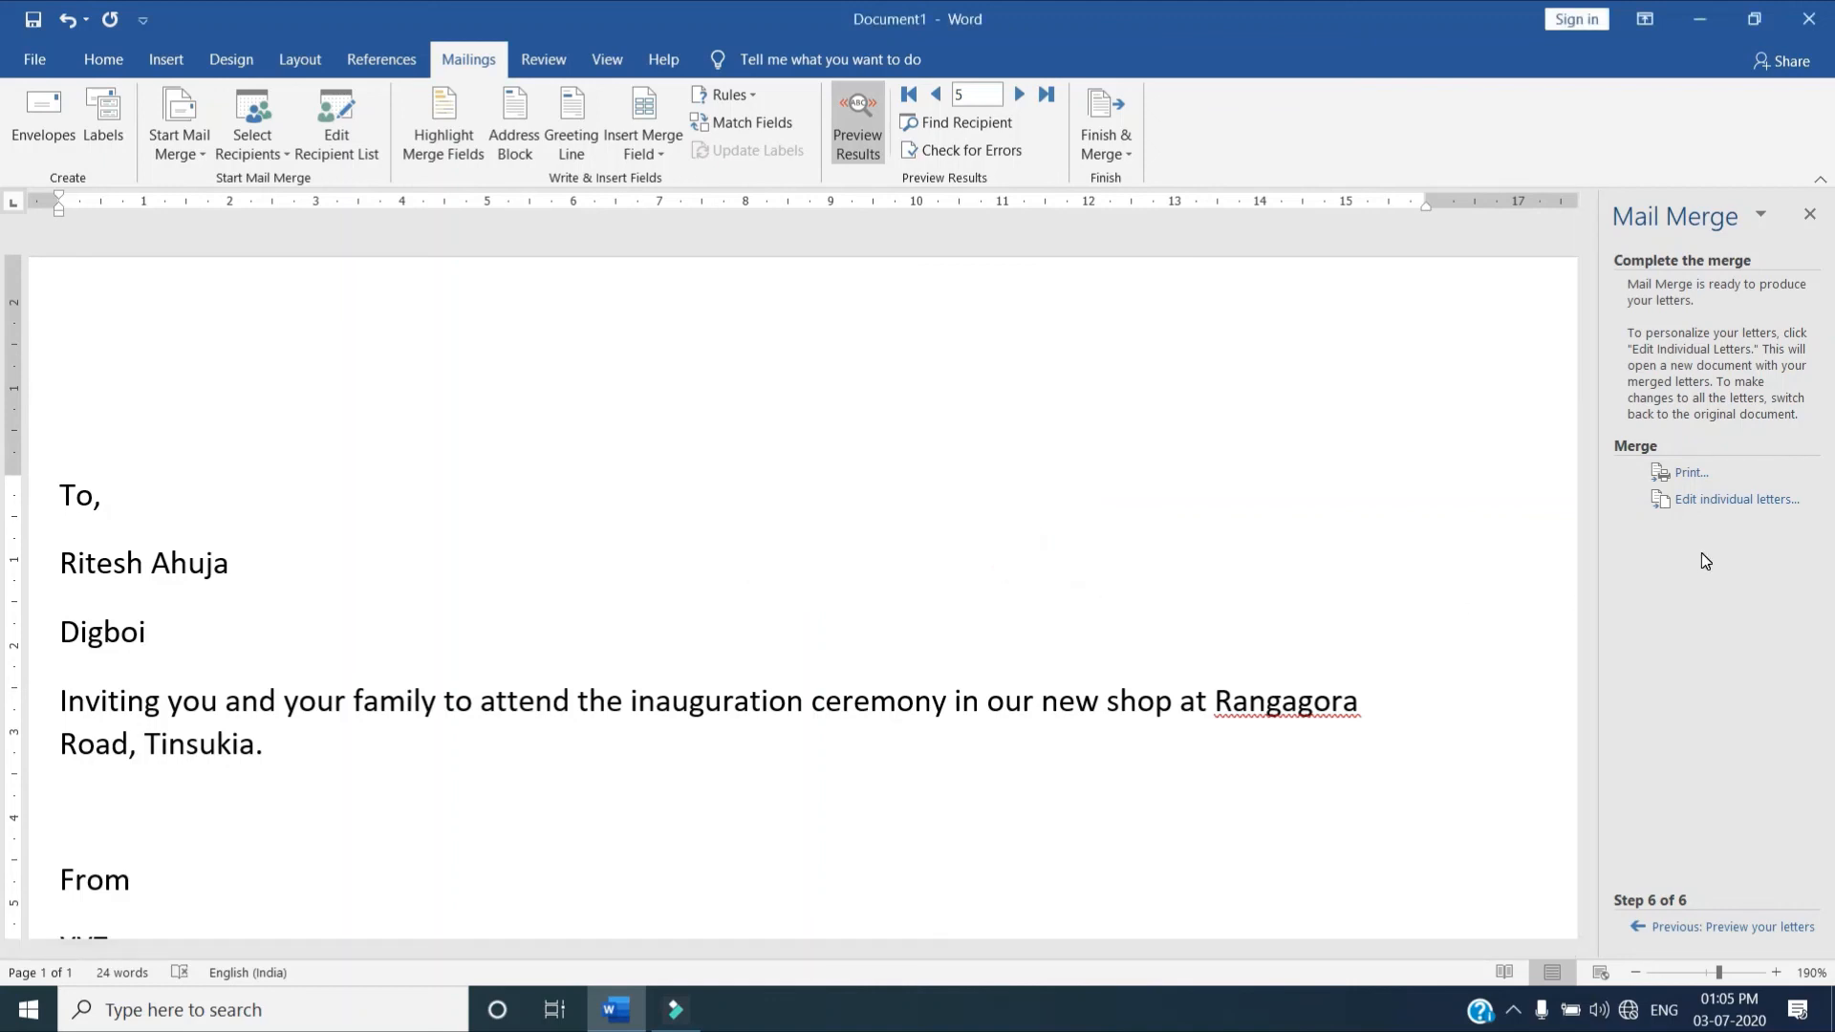